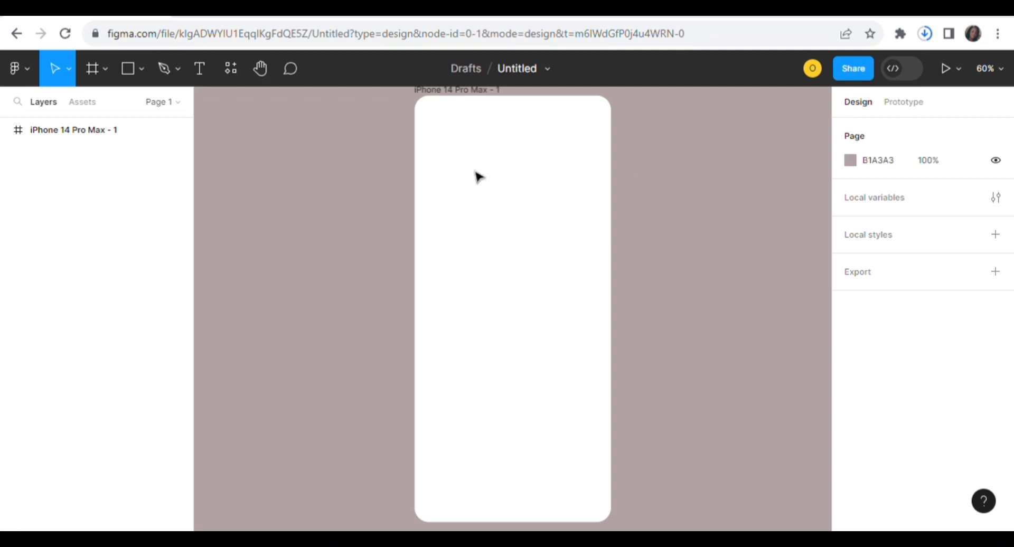
- Add the text "Sign Up" near the top of the iPhone 14 Pro Max frame and centre it horizontally
{"action": "left_click", "coordinate": [199, 69]}
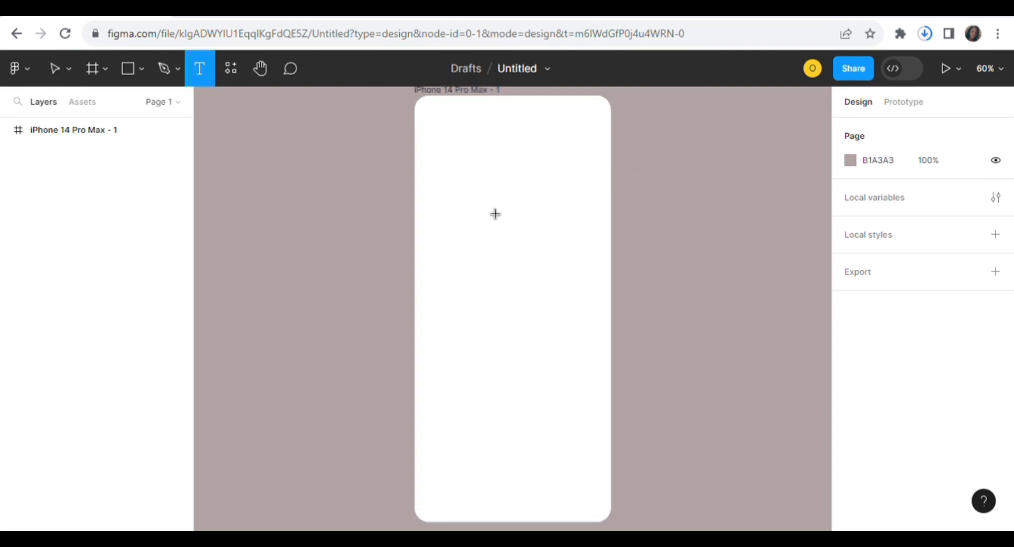
{"action": "left_click", "coordinate": [482, 174]}
{"action": "type", "text": "S"}
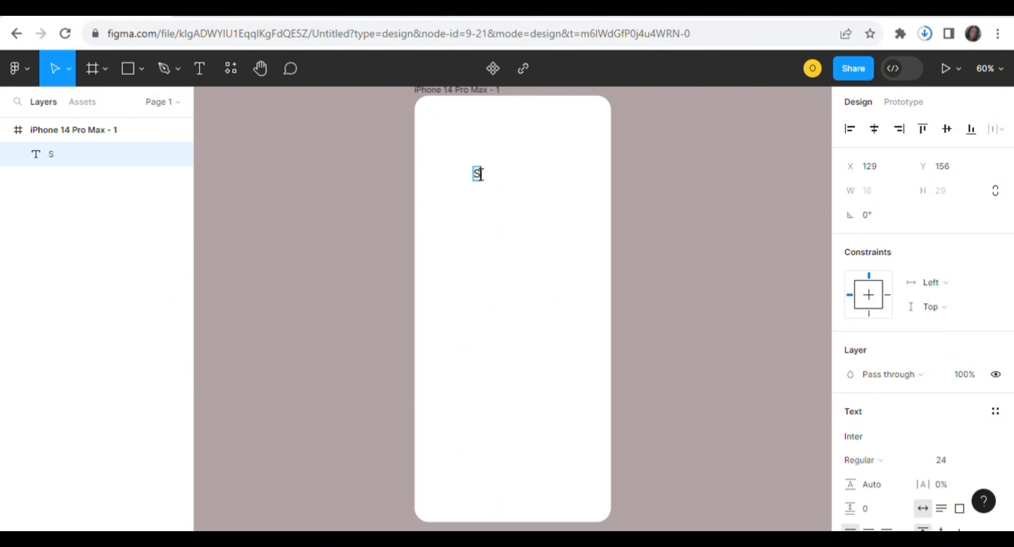
{"action": "type", "text": "ign Up"}
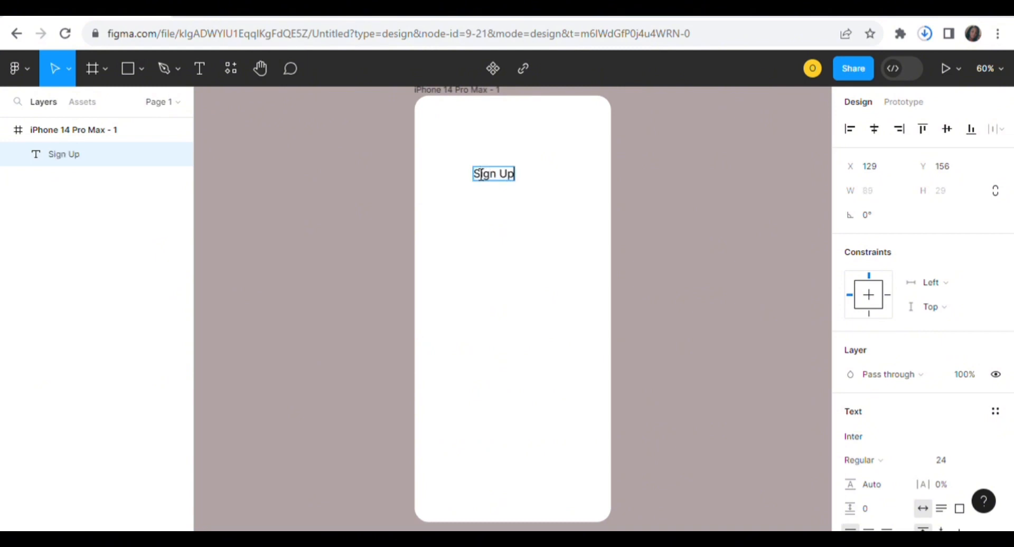
{"action": "key", "text": "Escape"}
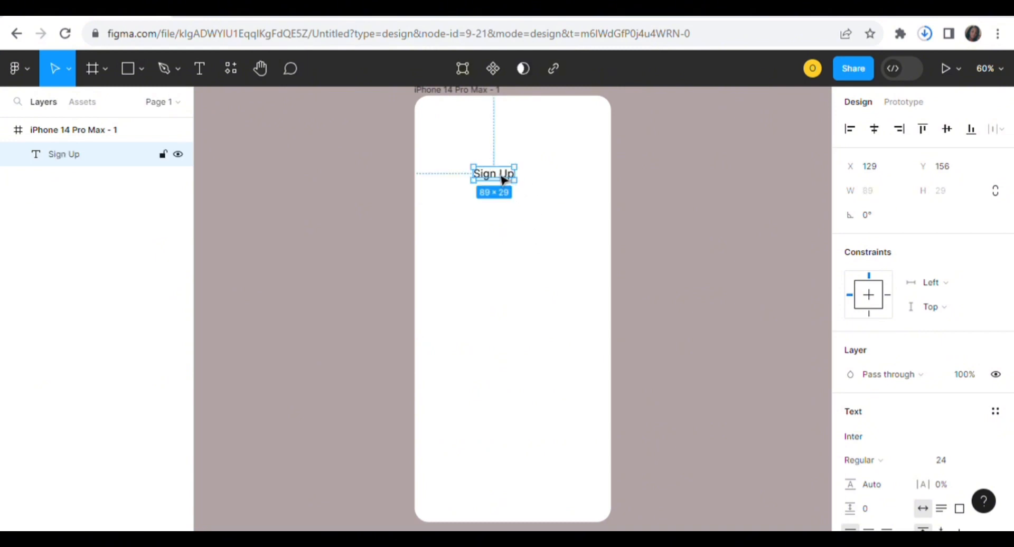
{"action": "left_click_drag", "start_coordinate": [501, 178], "coordinate": [511, 178]}
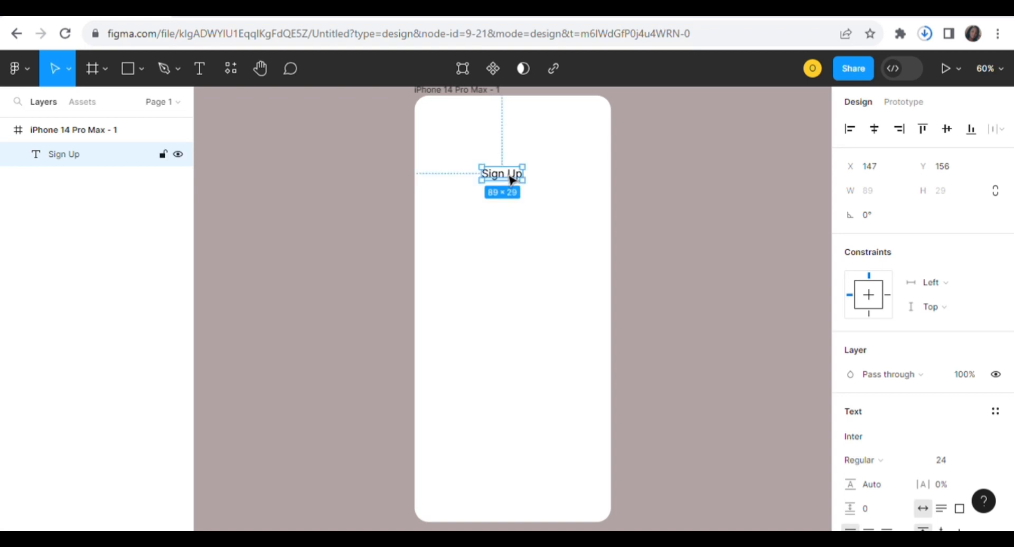
{"action": "left_click", "coordinate": [873, 133]}
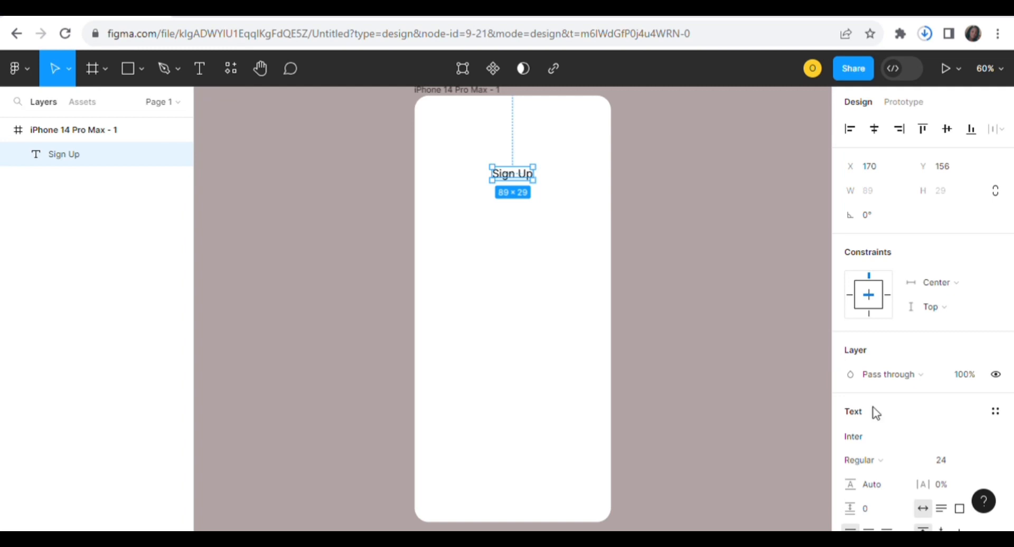
- Set the "Sign Up" heading to Bold at size 32 and recentre it horizontally in the frame
{"action": "left_click", "coordinate": [922, 460]}
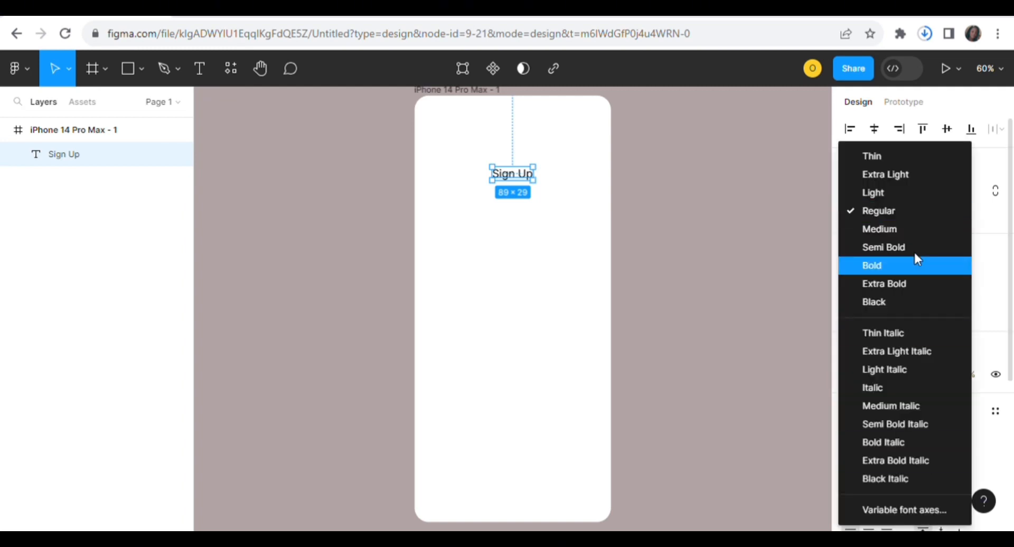
{"action": "left_click", "coordinate": [907, 268]}
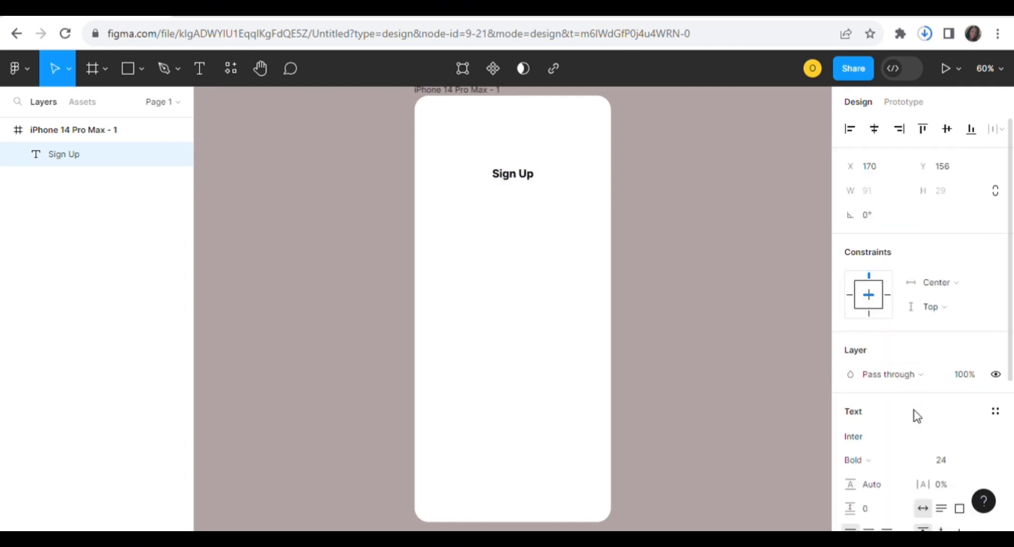
{"action": "left_click", "coordinate": [952, 465]}
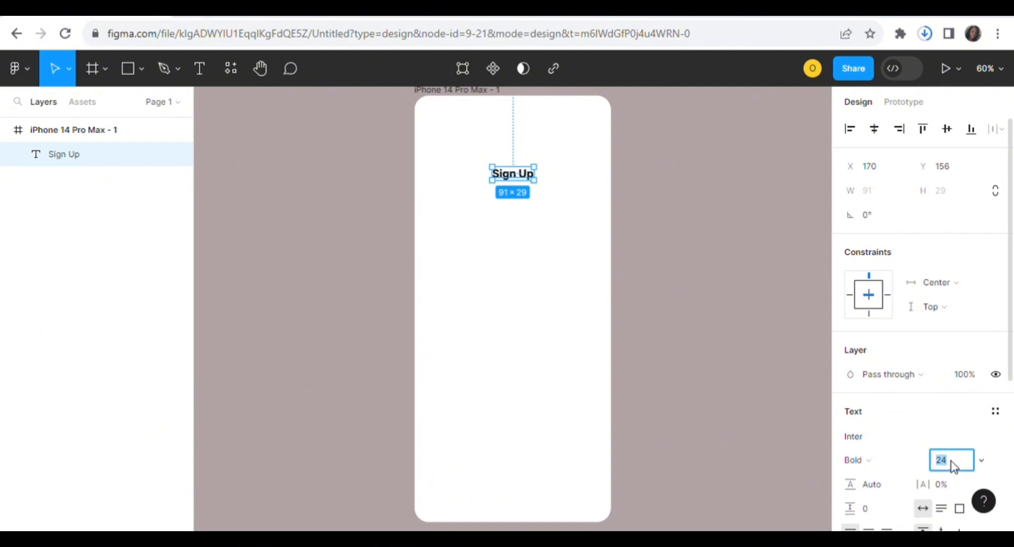
{"action": "type", "text": "32"}
{"action": "key", "text": "Return"}
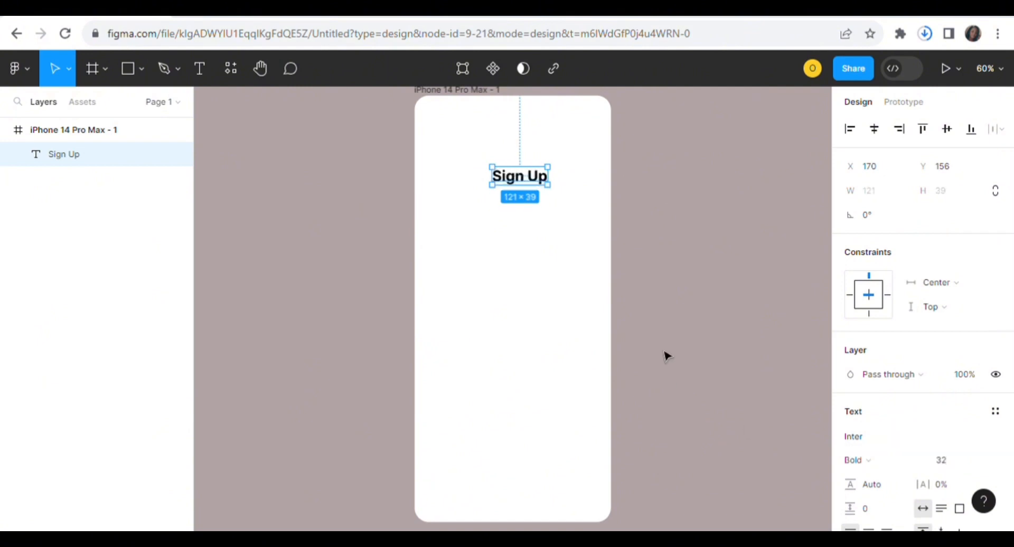
{"action": "left_click", "coordinate": [874, 131]}
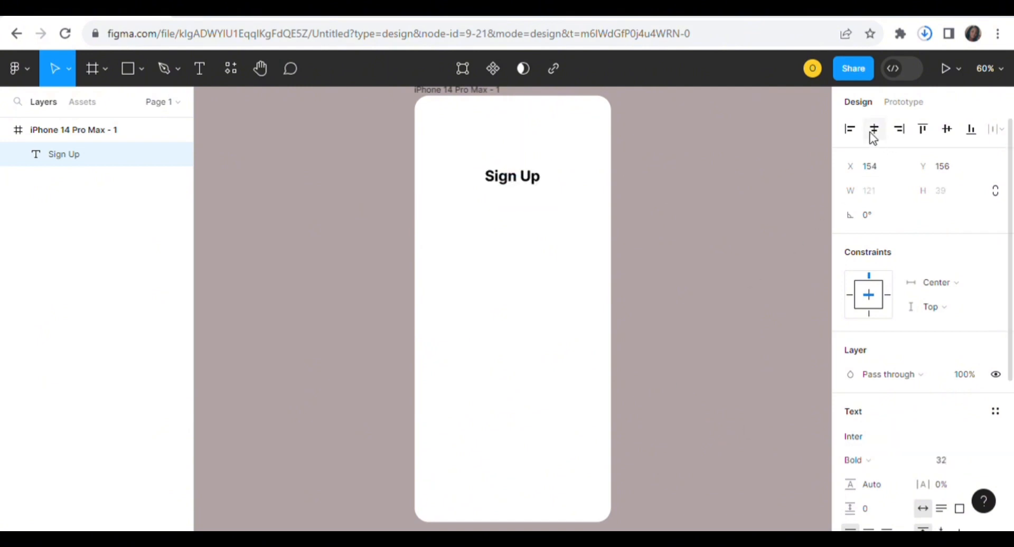
{"action": "left_click", "coordinate": [670, 342]}
- Move the "Sign Up" heading up to about Y 111 and realign it to the frame's horizontal centre
{"action": "left_click", "coordinate": [517, 182]}
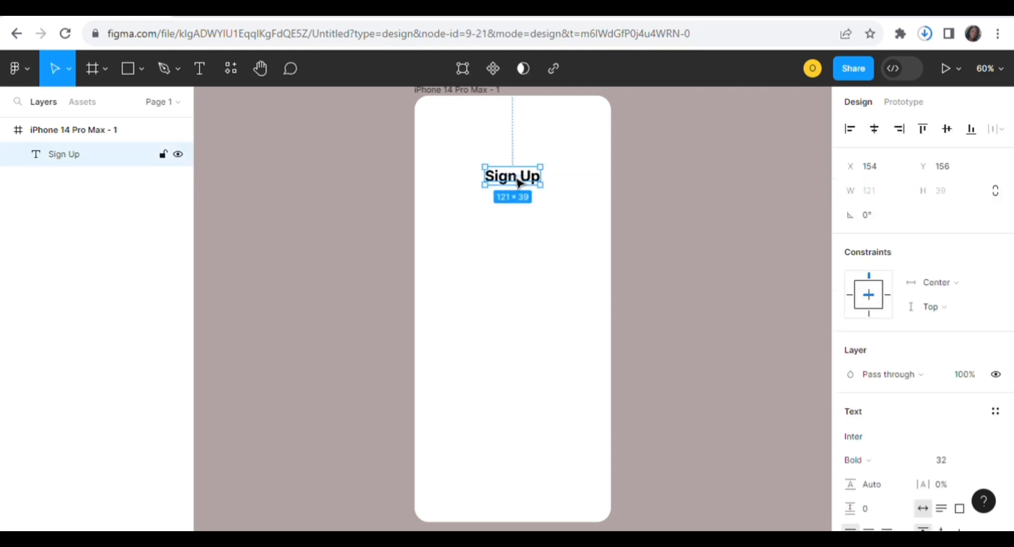
{"action": "left_click_drag", "start_coordinate": [519, 183], "coordinate": [520, 163]}
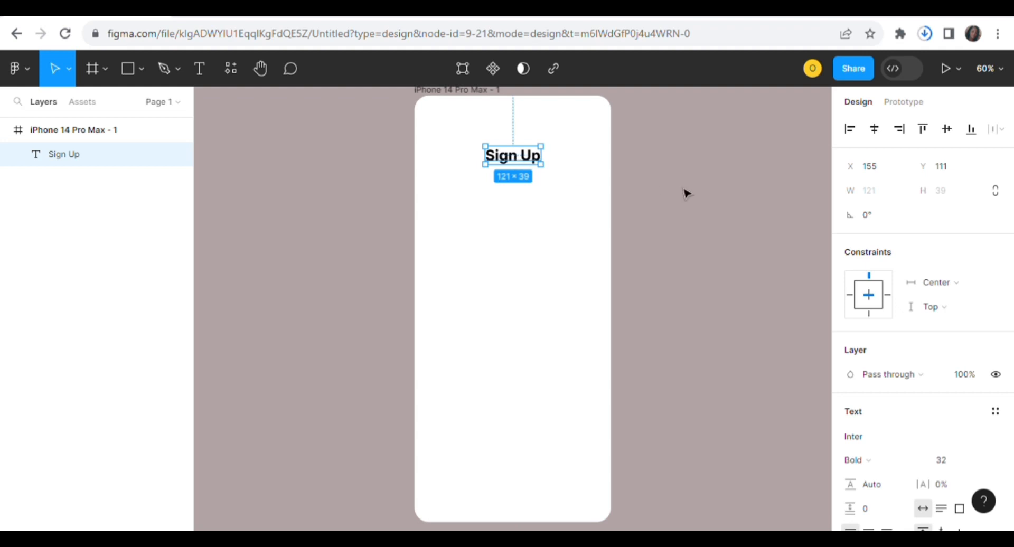
{"action": "left_click", "coordinate": [874, 128]}
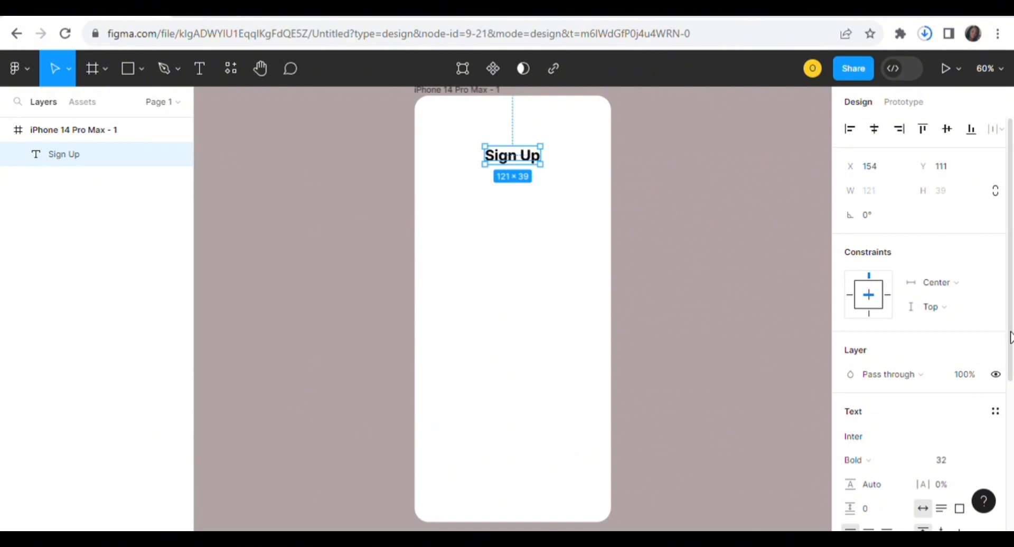
- Change the "Sign Up" heading's fill to a linear gradient with dark blue 12167E as its first stop
{"action": "left_click_drag", "start_coordinate": [1010, 338], "coordinate": [1008, 425]}
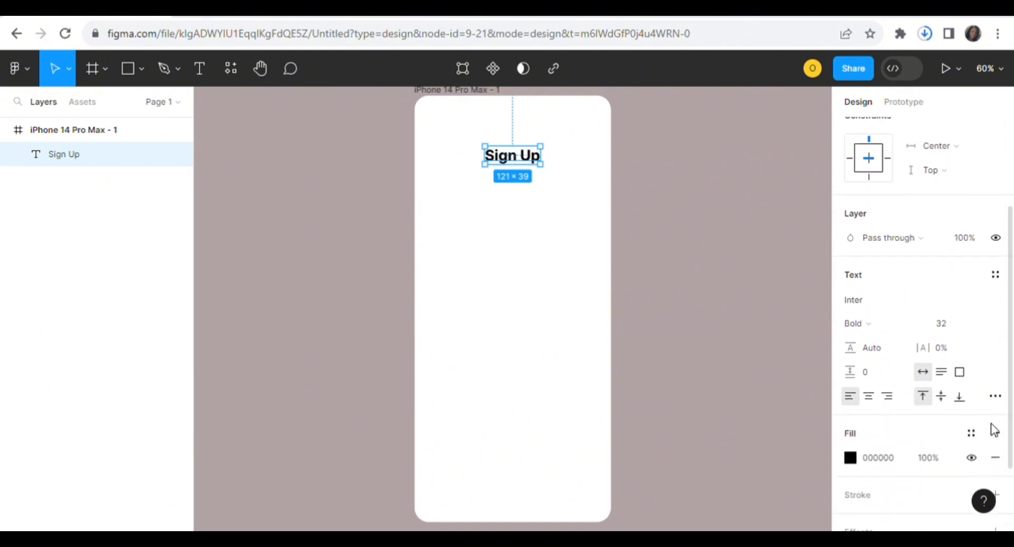
{"action": "left_click", "coordinate": [850, 458]}
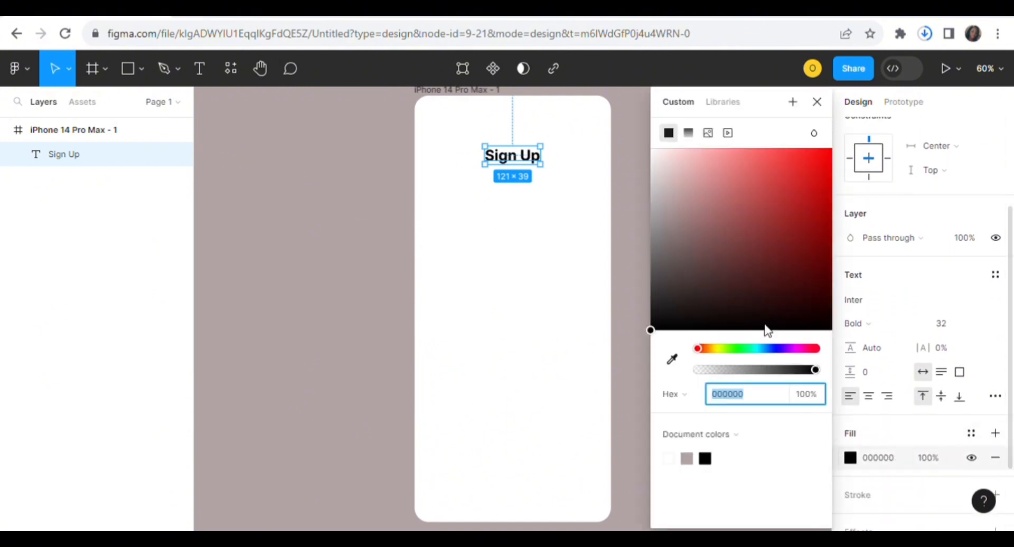
{"action": "left_click", "coordinate": [688, 133]}
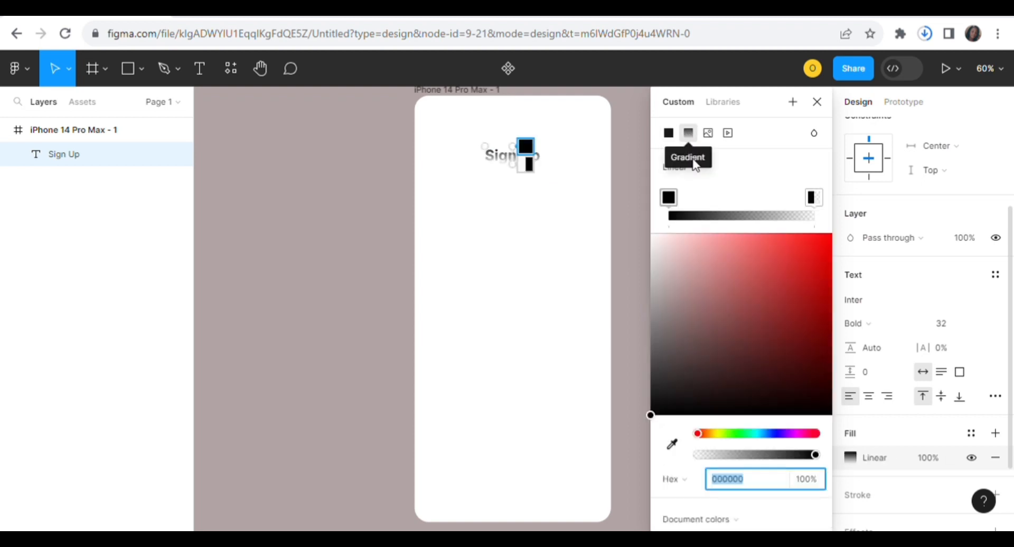
{"action": "left_click", "coordinate": [776, 433]}
{"action": "left_click", "coordinate": [806, 326]}
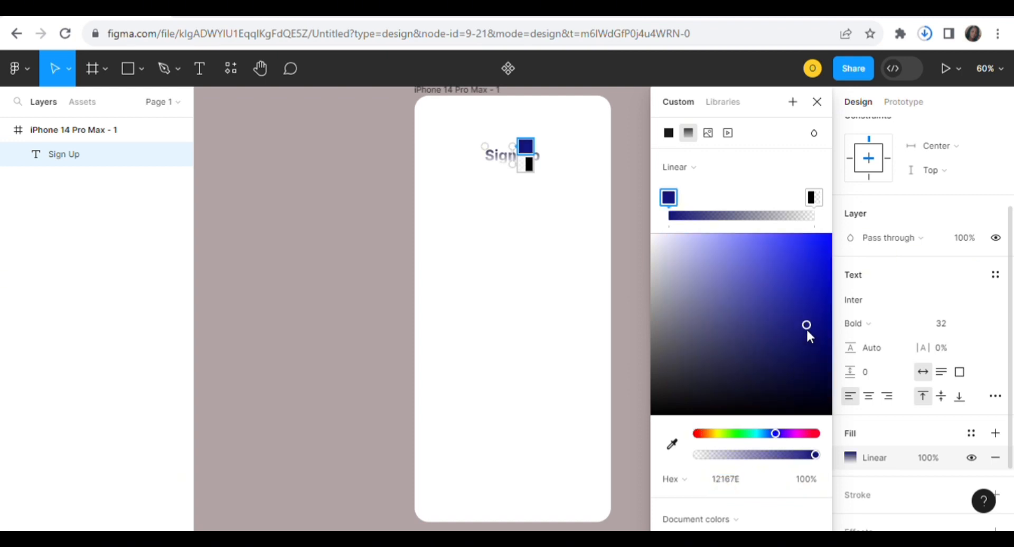
- Set the heading gradient's second stop to teal 1EB2AA at about 76% opacity
{"action": "left_click", "coordinate": [814, 199]}
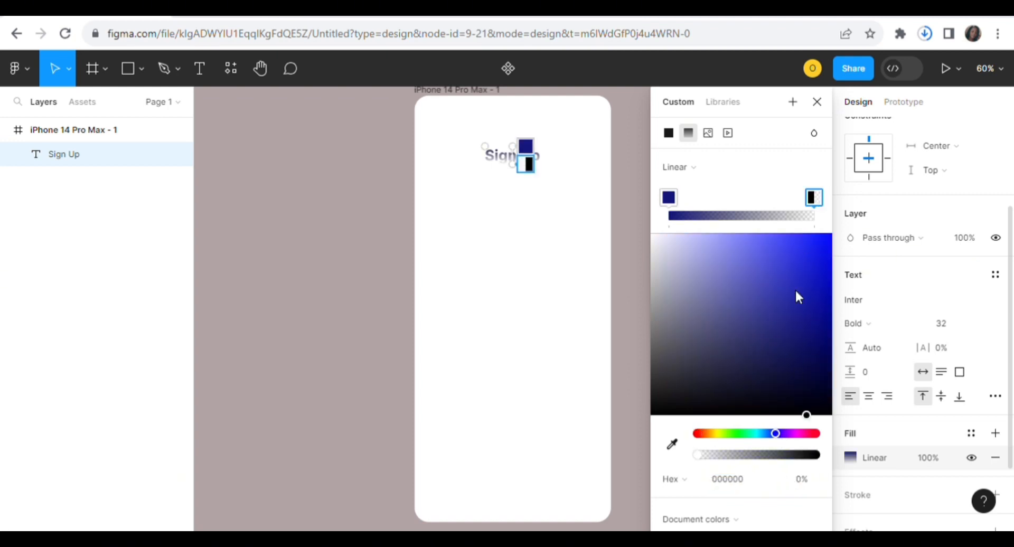
{"action": "left_click", "coordinate": [756, 434]}
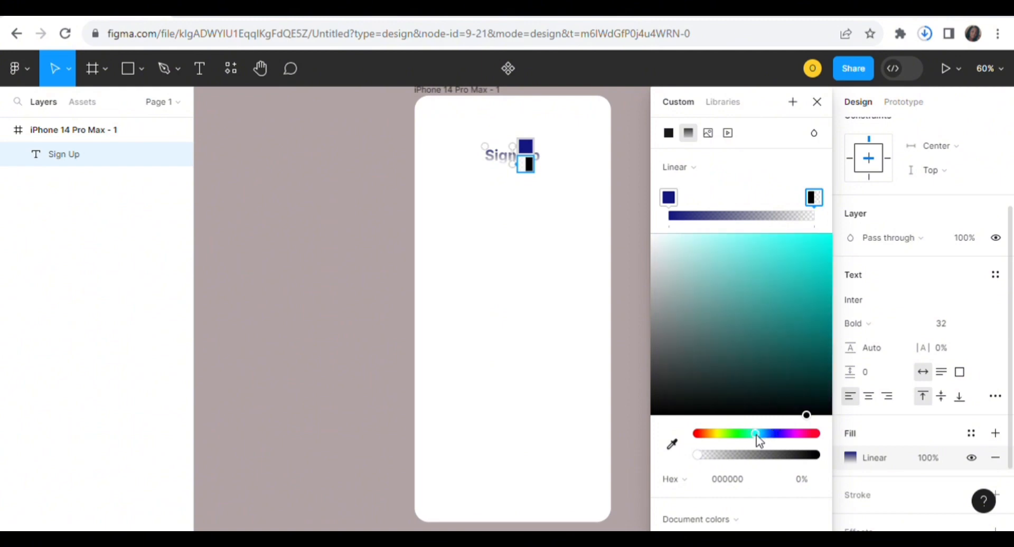
{"action": "left_click", "coordinate": [802, 290]}
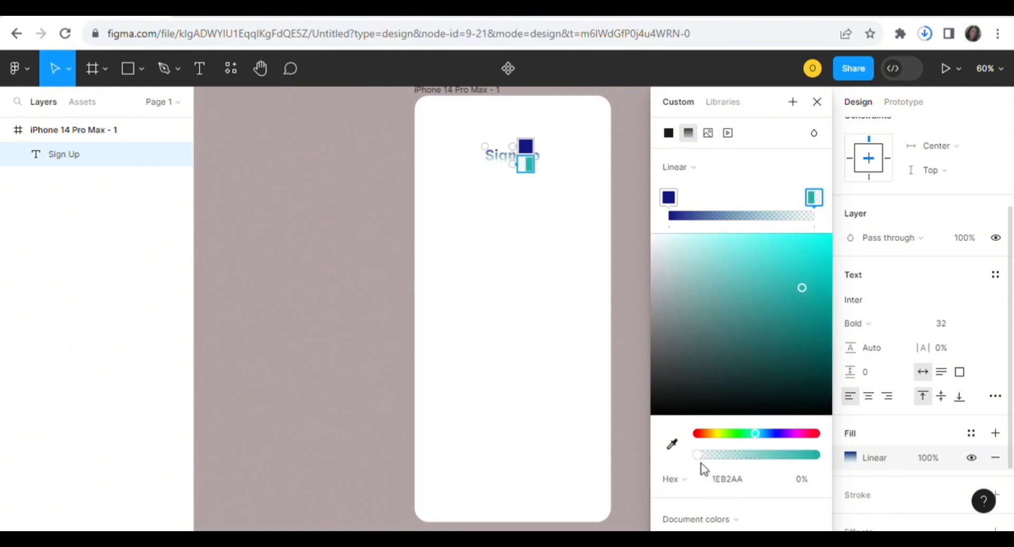
{"action": "left_click_drag", "start_coordinate": [698, 456], "coordinate": [787, 458]}
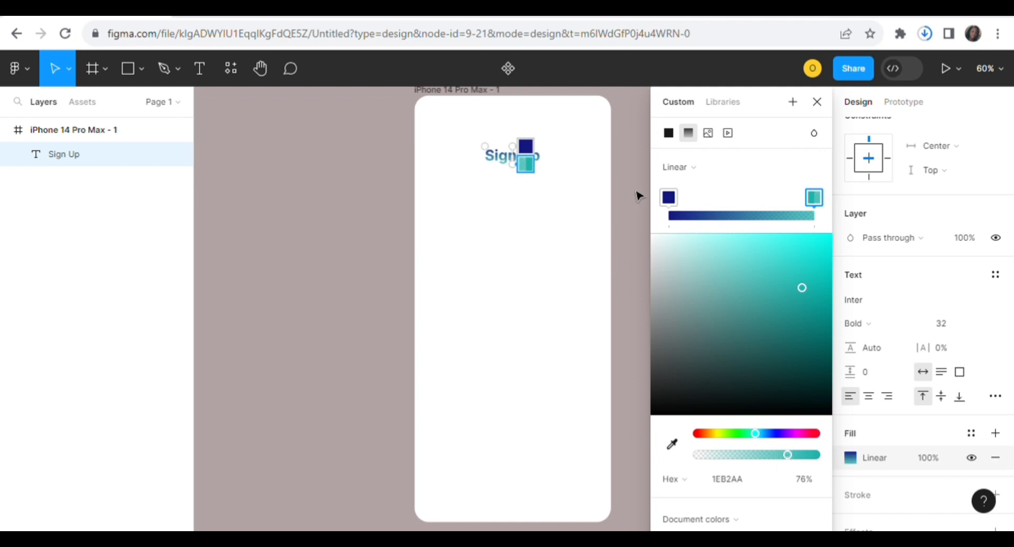
{"action": "left_click", "coordinate": [818, 102]}
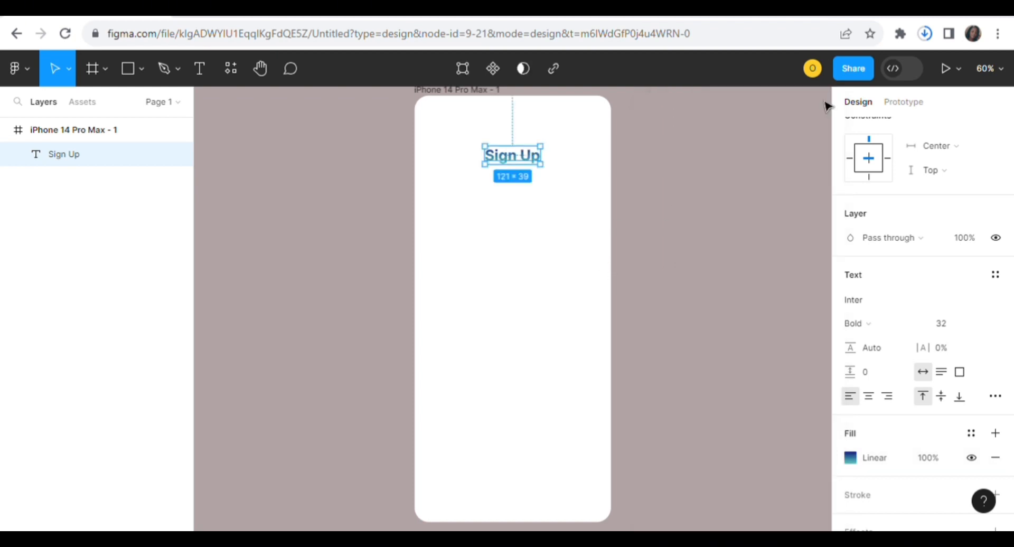
{"action": "left_click", "coordinate": [668, 186]}
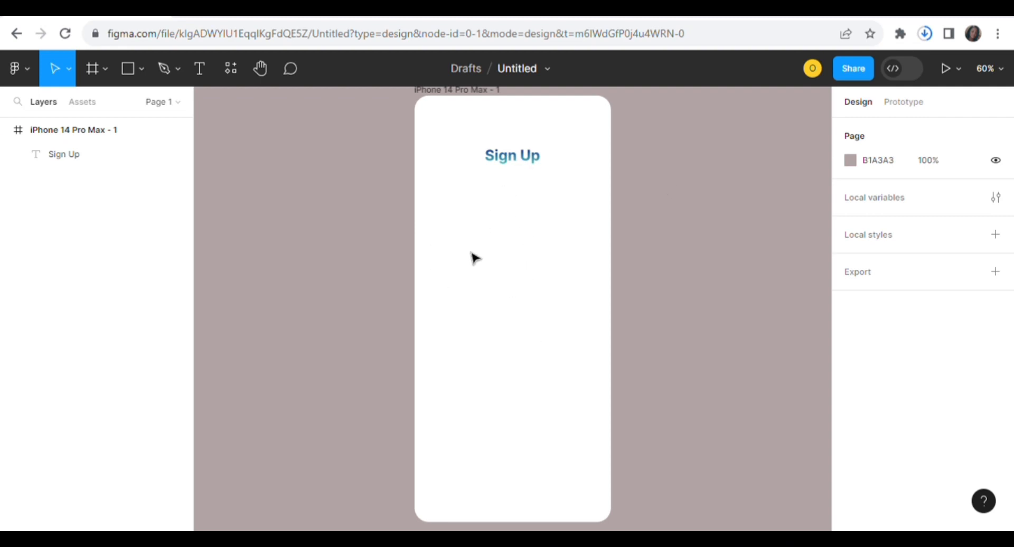
{"action": "left_click", "coordinate": [124, 69]}
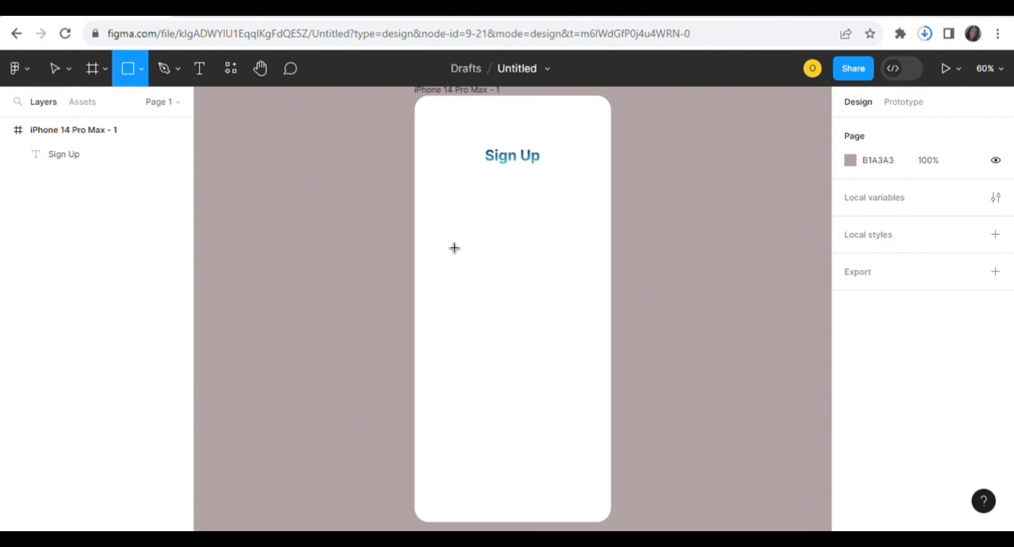
{"action": "left_click_drag", "start_coordinate": [430, 199], "coordinate": [593, 226]}
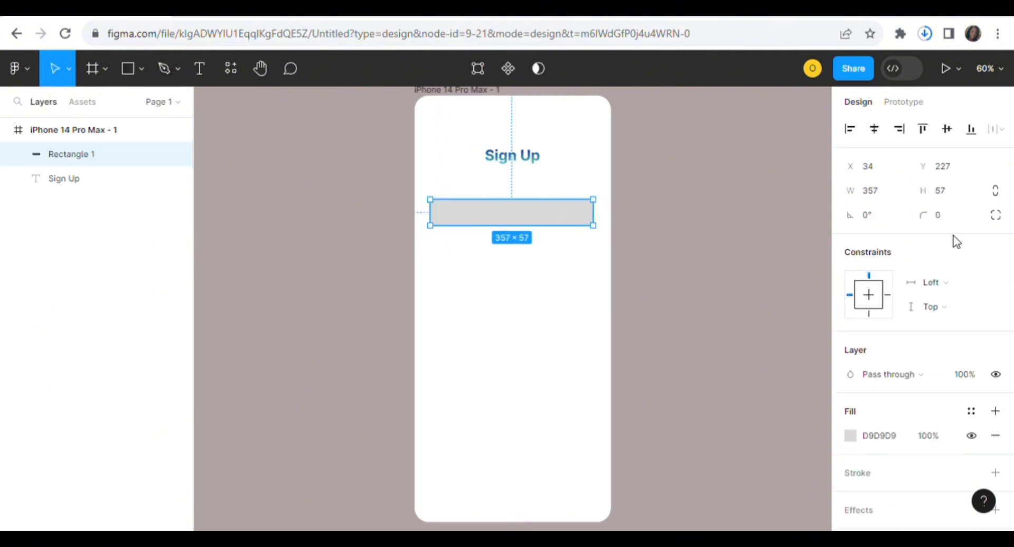
{"action": "left_click", "coordinate": [964, 214]}
{"action": "type", "text": "21"}
{"action": "key", "text": "Return"}
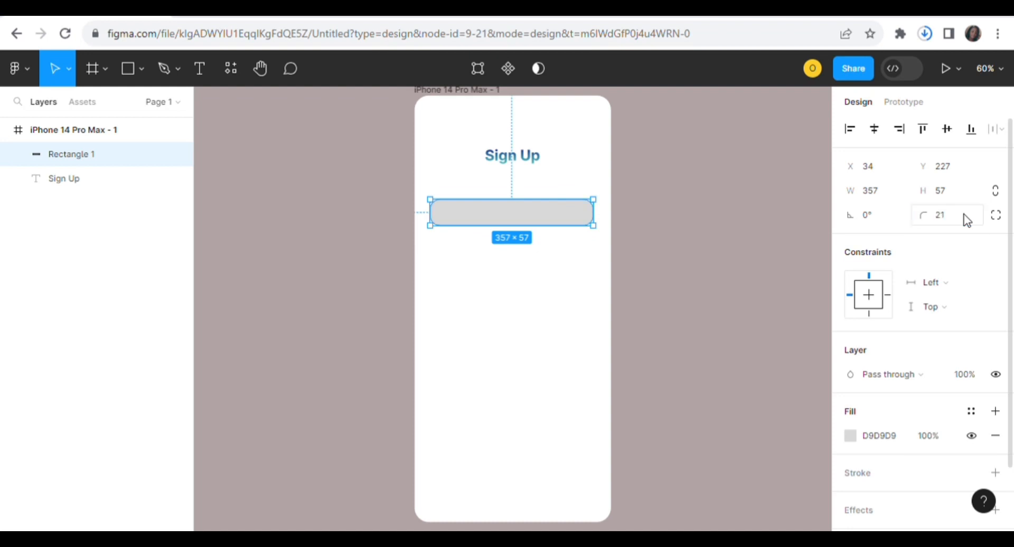
{"action": "left_click", "coordinate": [771, 243]}
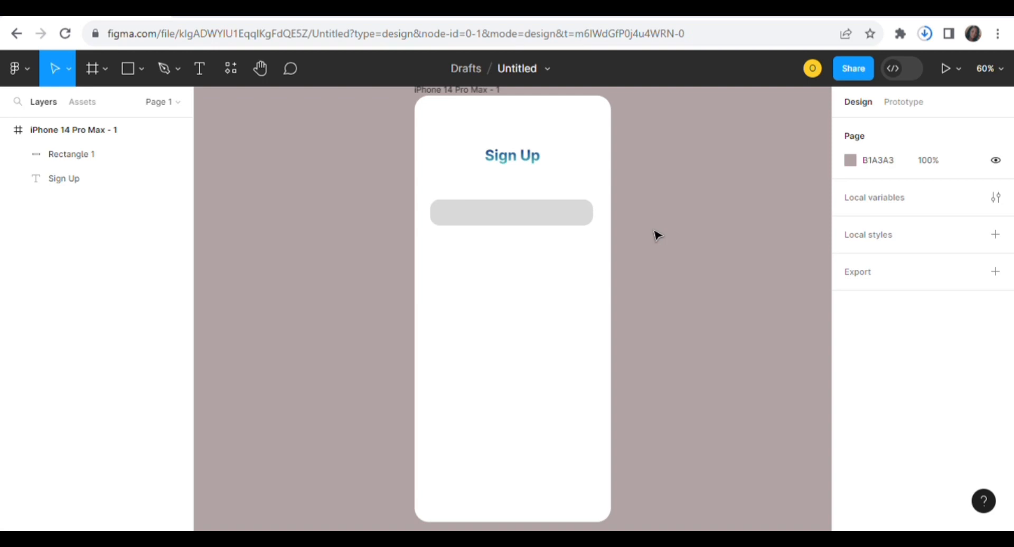
{"action": "left_click", "coordinate": [552, 219]}
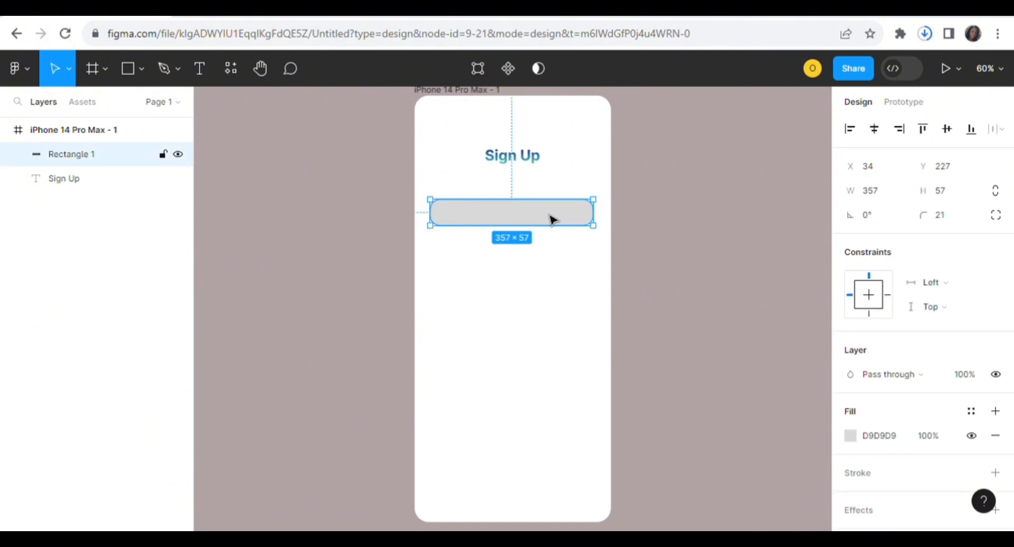
{"action": "key", "text": "Delete"}
- Add the text "Username" below the "Sign Up" heading at about X 104, Y 287 and set its weight to Regular
{"action": "left_click", "coordinate": [199, 77]}
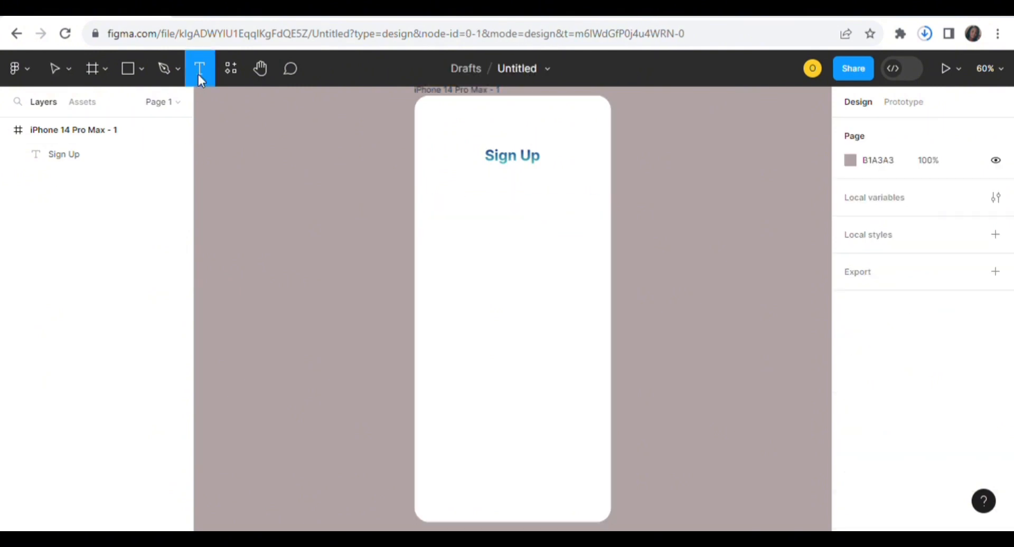
{"action": "left_click", "coordinate": [465, 235]}
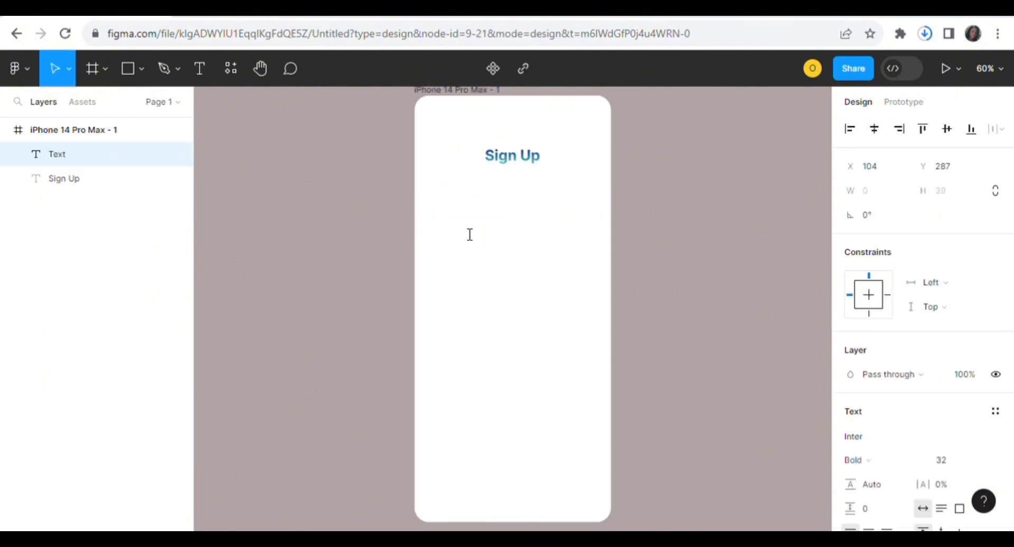
{"action": "type", "text": "Username"}
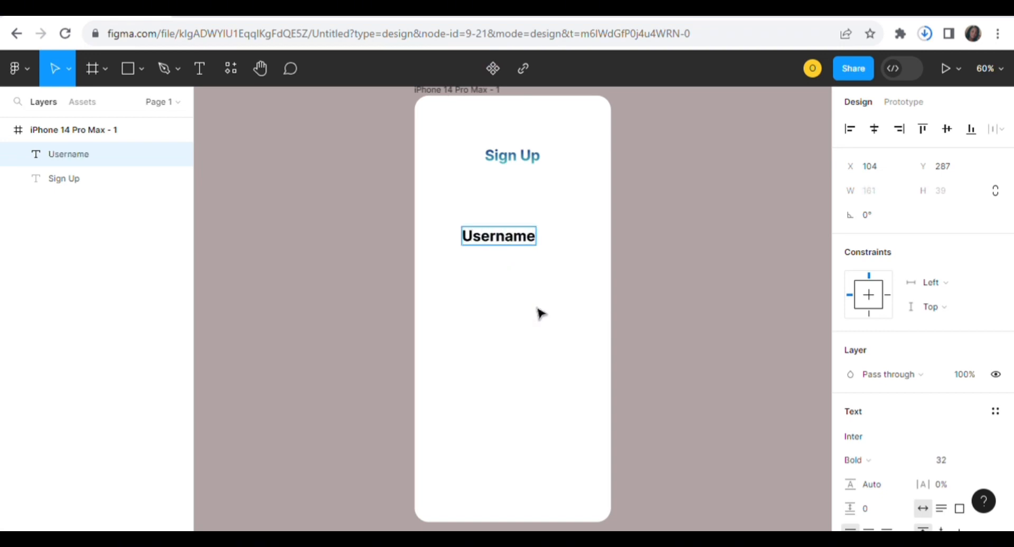
{"action": "key", "text": "Escape"}
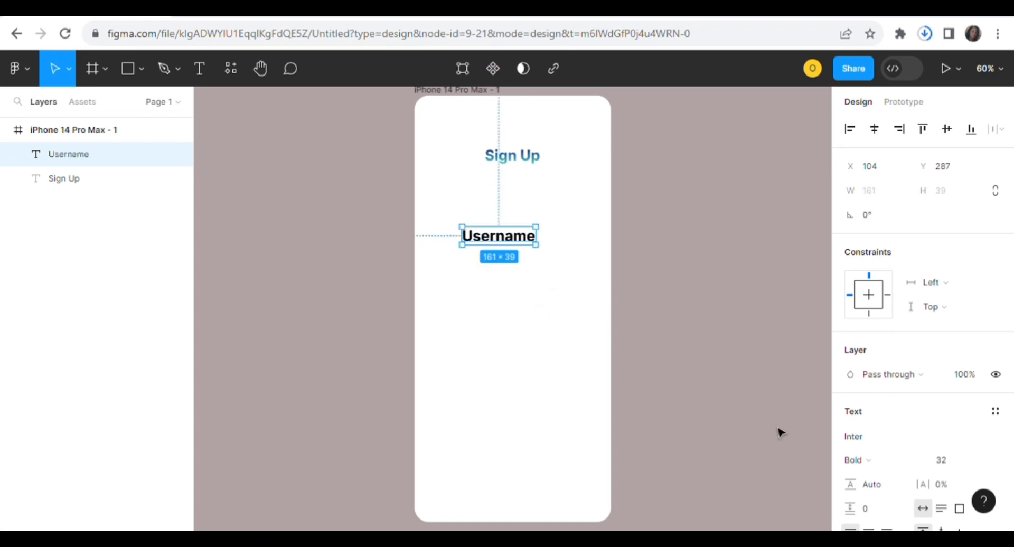
{"action": "left_click", "coordinate": [920, 463]}
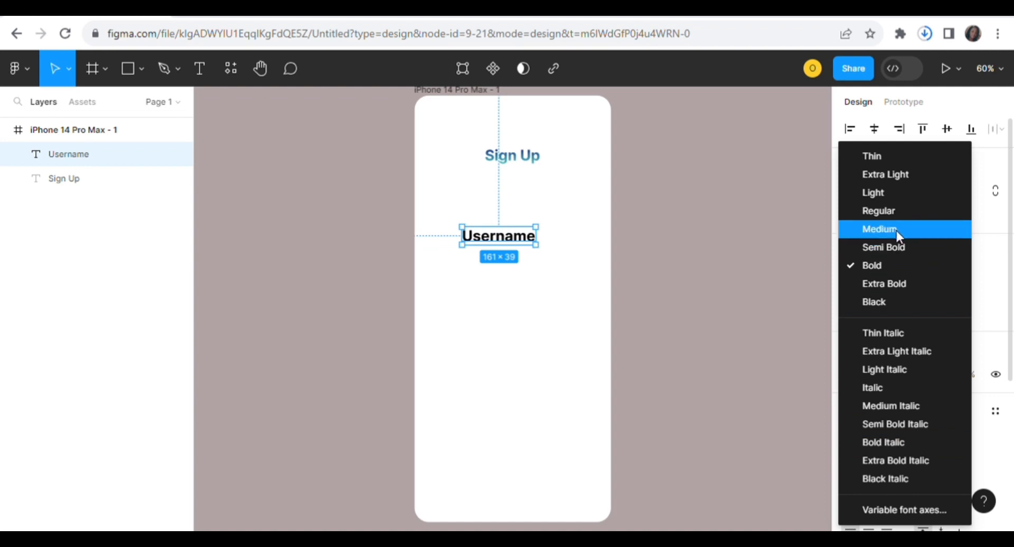
{"action": "left_click", "coordinate": [889, 217]}
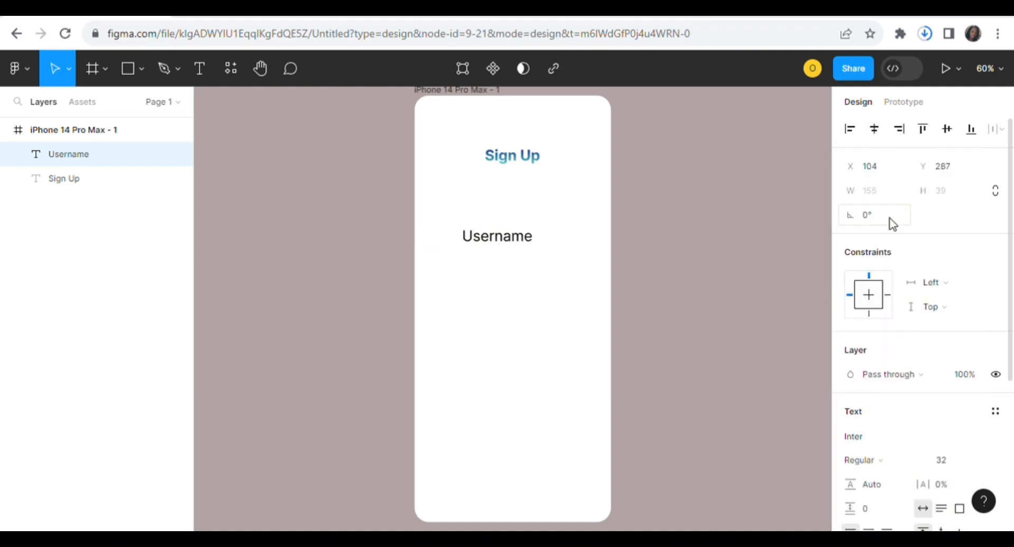
- Set the "Username" text's font size to 18 and move it to about X 67, Y 234
{"action": "left_click", "coordinate": [948, 465]}
{"action": "type", "text": "18"}
{"action": "key", "text": "Return"}
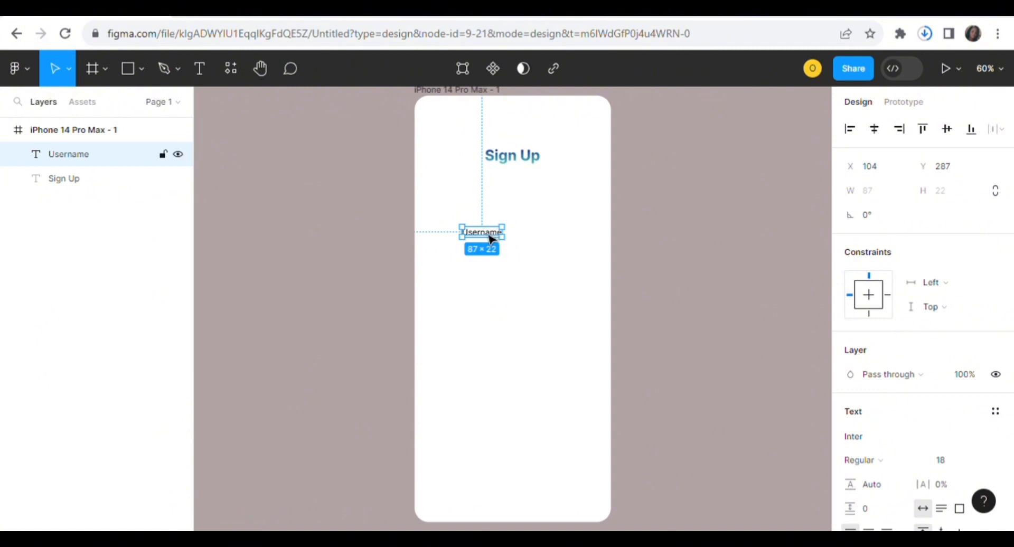
{"action": "left_click_drag", "start_coordinate": [490, 235], "coordinate": [478, 215]}
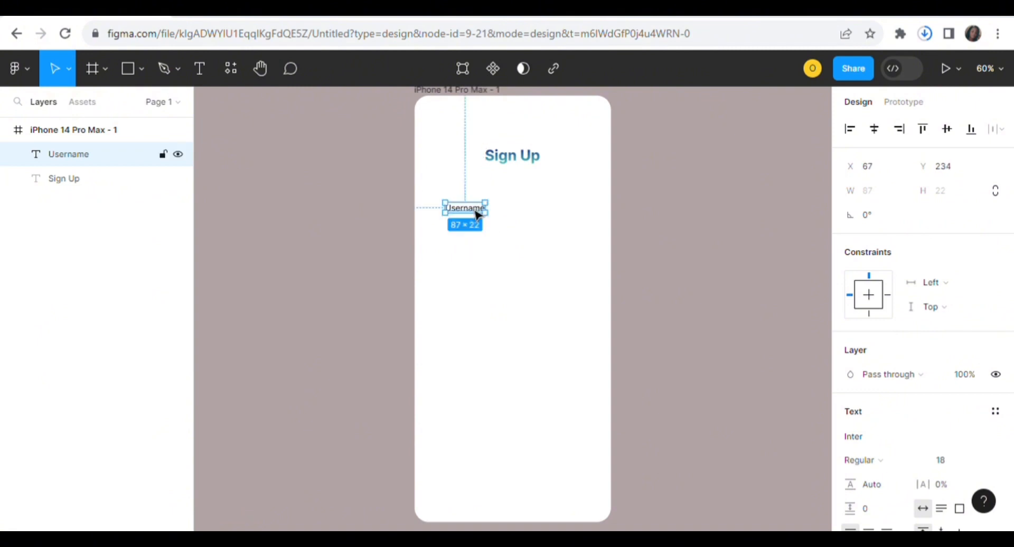
- Turn the "Username" text into an auto layout field about 314 wide with its content aligned left
{"action": "key", "text": "shift+a"}
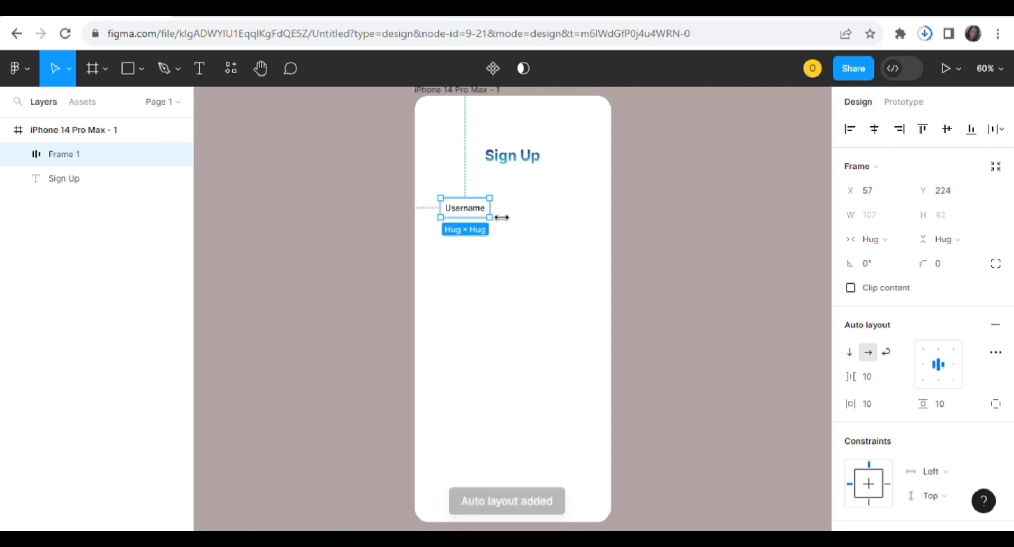
{"action": "left_click_drag", "start_coordinate": [501, 218], "coordinate": [595, 217]}
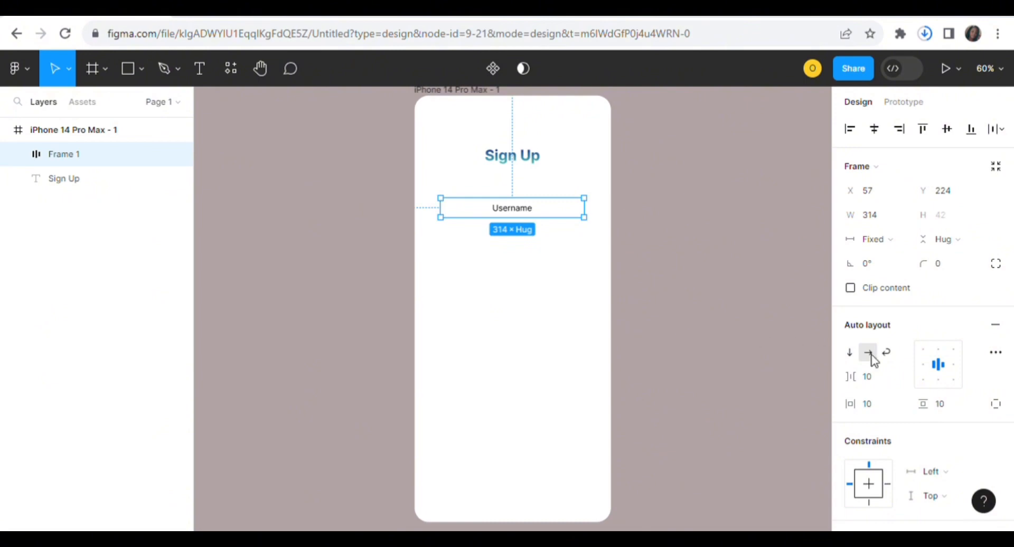
{"action": "left_click", "coordinate": [922, 365]}
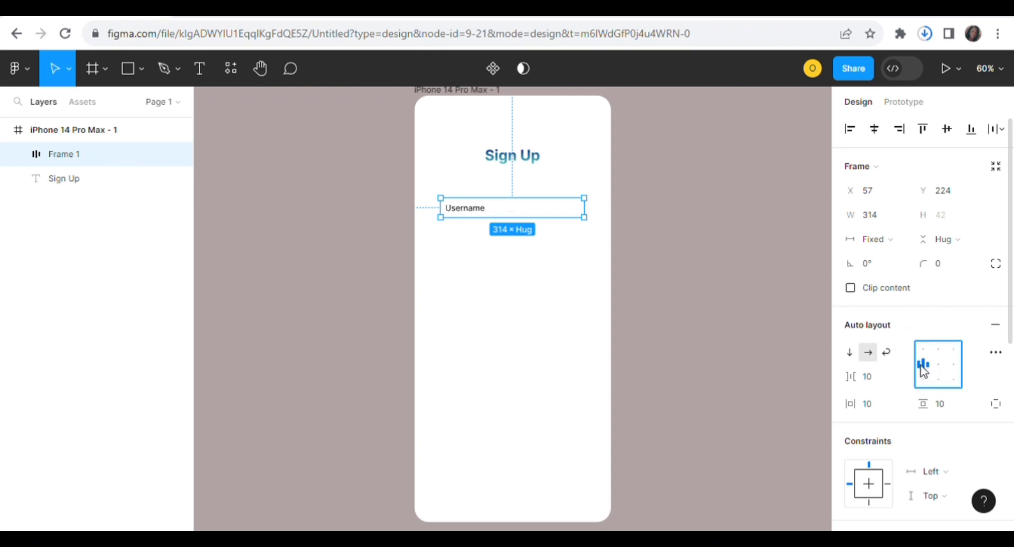
{"action": "left_click", "coordinate": [955, 370]}
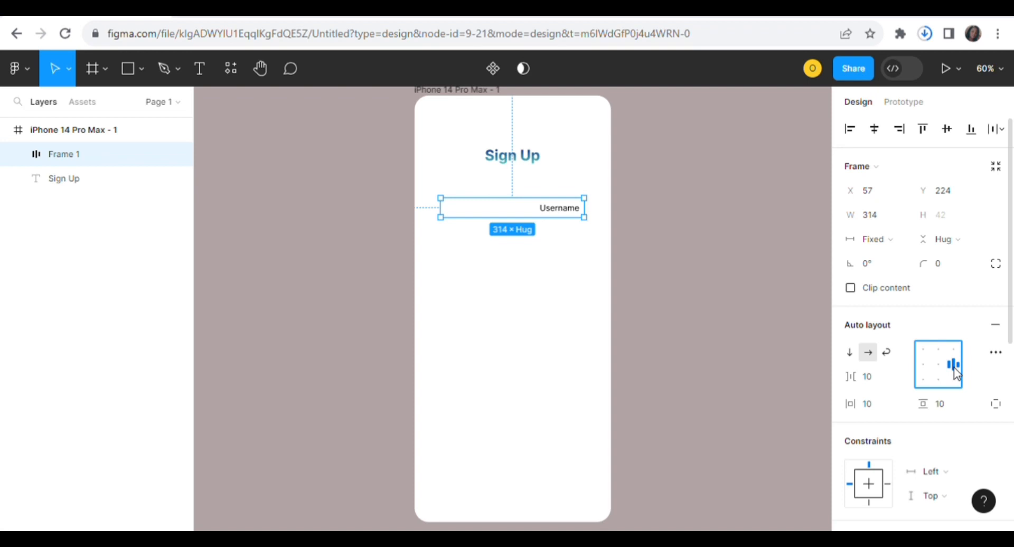
{"action": "left_click", "coordinate": [938, 365]}
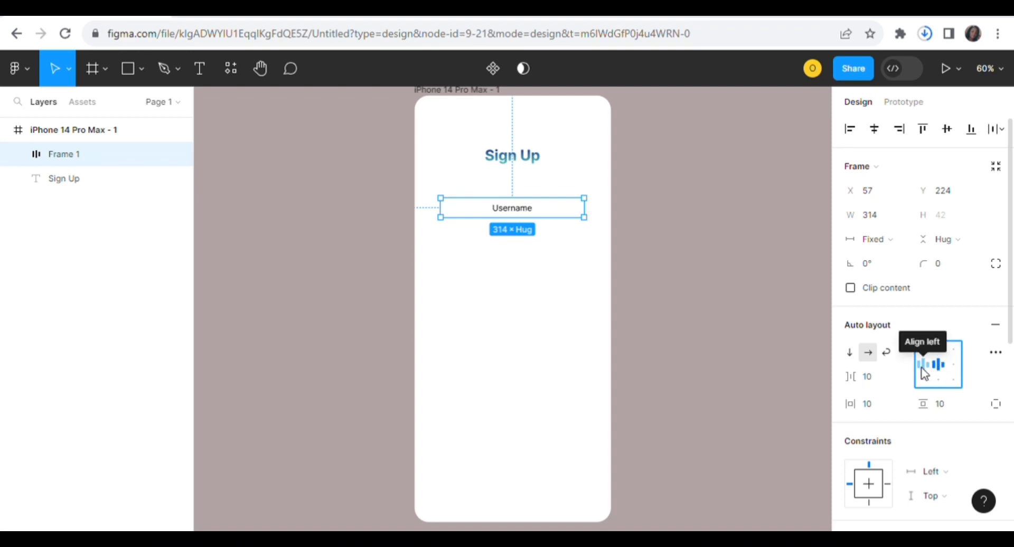
{"action": "left_click", "coordinate": [923, 364]}
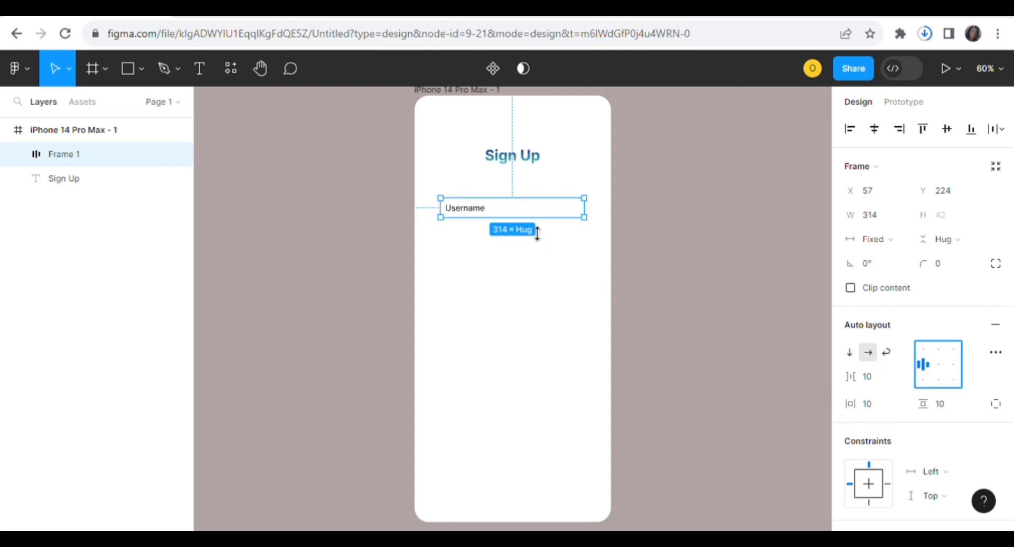
- Try a horizontal padding of 20 on the Username field and set it back to 10
{"action": "left_click", "coordinate": [877, 405]}
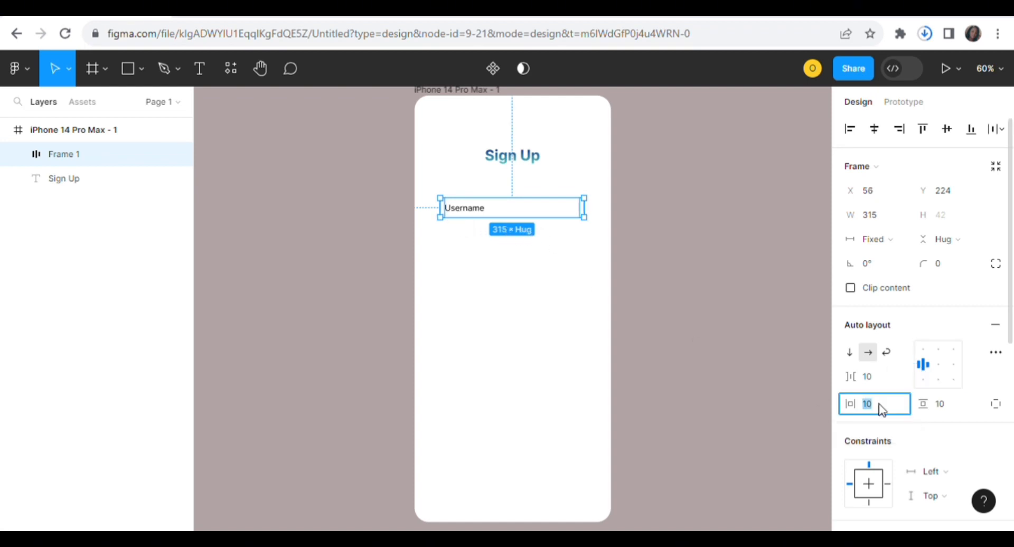
{"action": "type", "text": "20"}
{"action": "key", "text": "Return"}
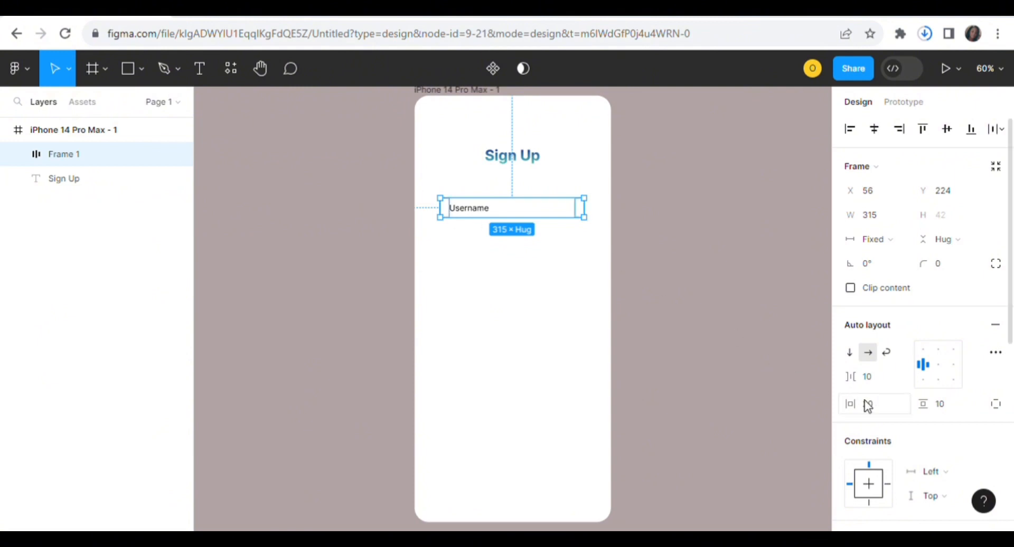
{"action": "left_click", "coordinate": [883, 413]}
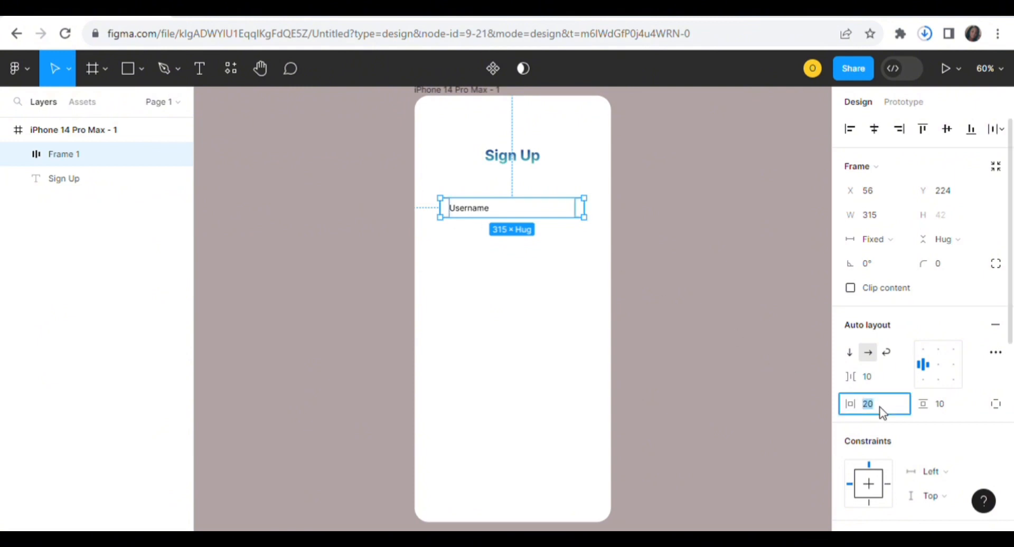
{"action": "type", "text": "10"}
{"action": "key", "text": "Return"}
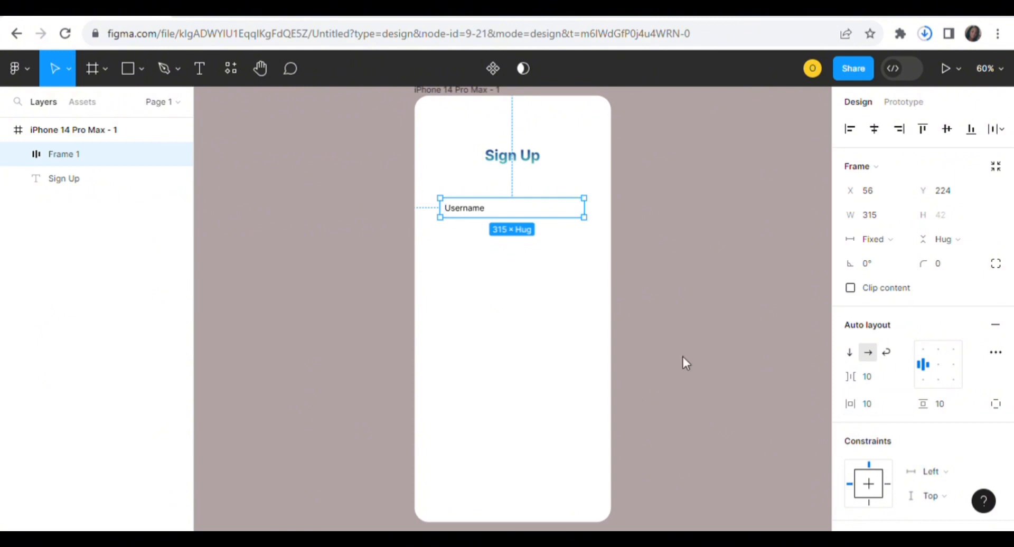
- Give the Username field a white FFFFFF fill and a black 000000 stroke
{"action": "left_click", "coordinate": [683, 357]}
{"action": "left_click", "coordinate": [457, 214]}
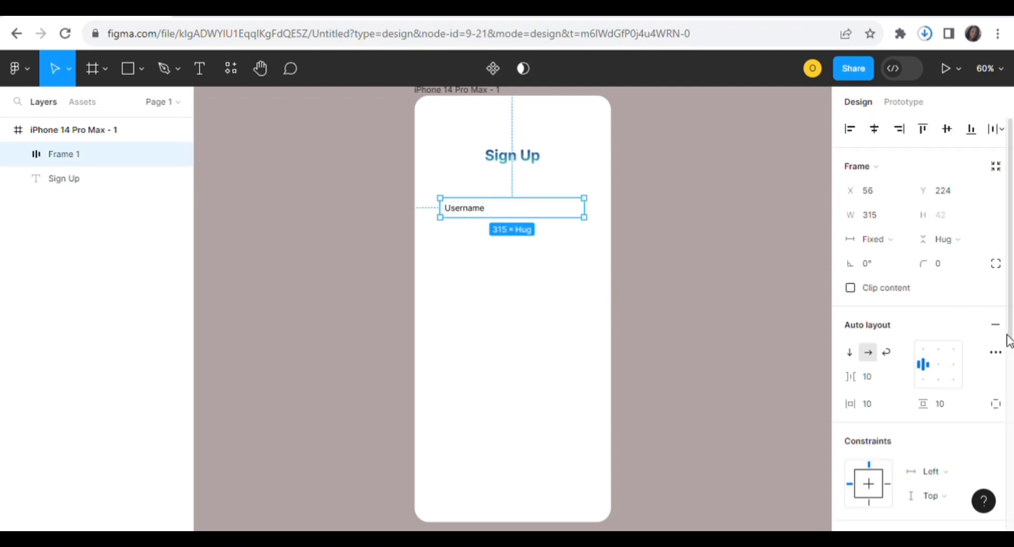
{"action": "left_click_drag", "start_coordinate": [1011, 338], "coordinate": [1004, 448]}
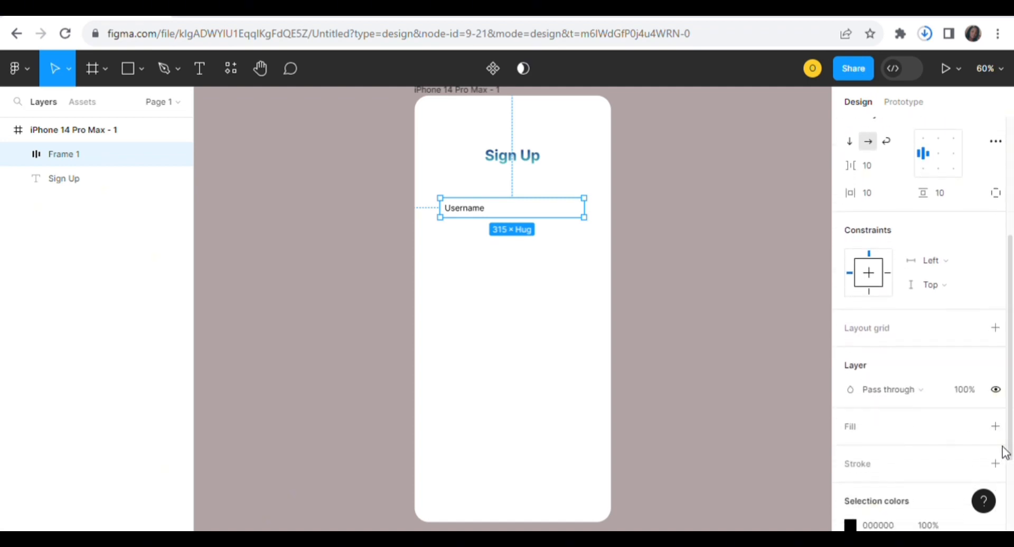
{"action": "left_click", "coordinate": [849, 428]}
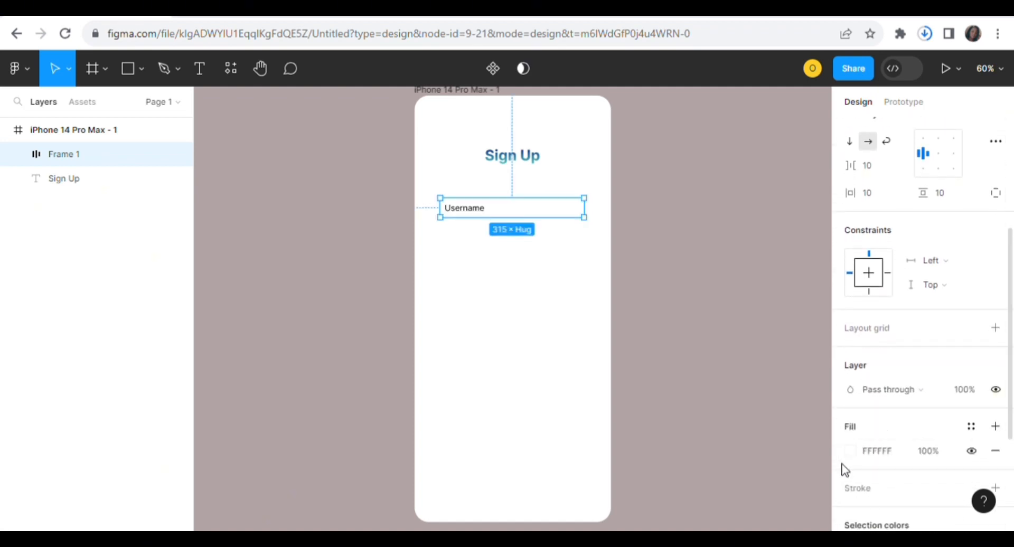
{"action": "left_click", "coordinate": [853, 450]}
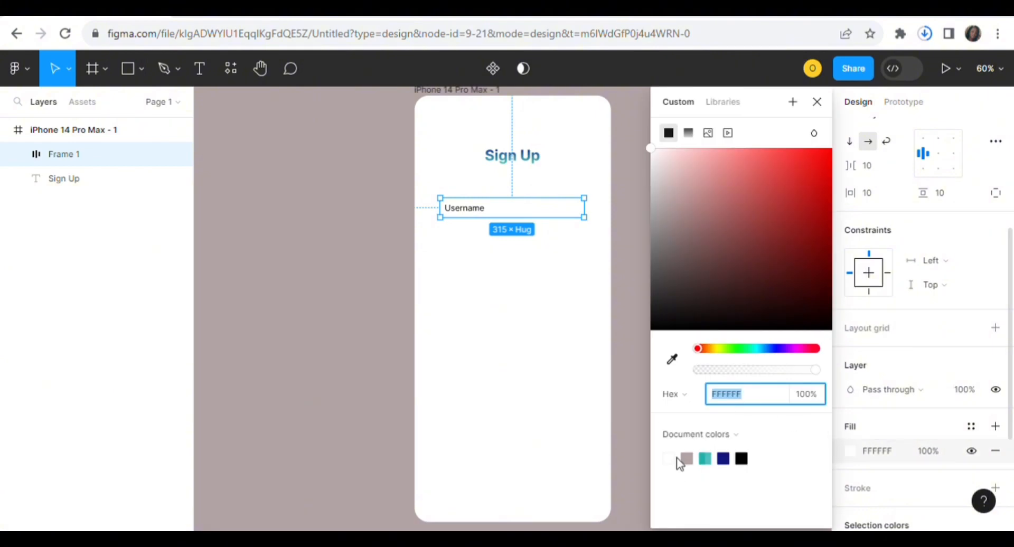
{"action": "left_click", "coordinate": [680, 473]}
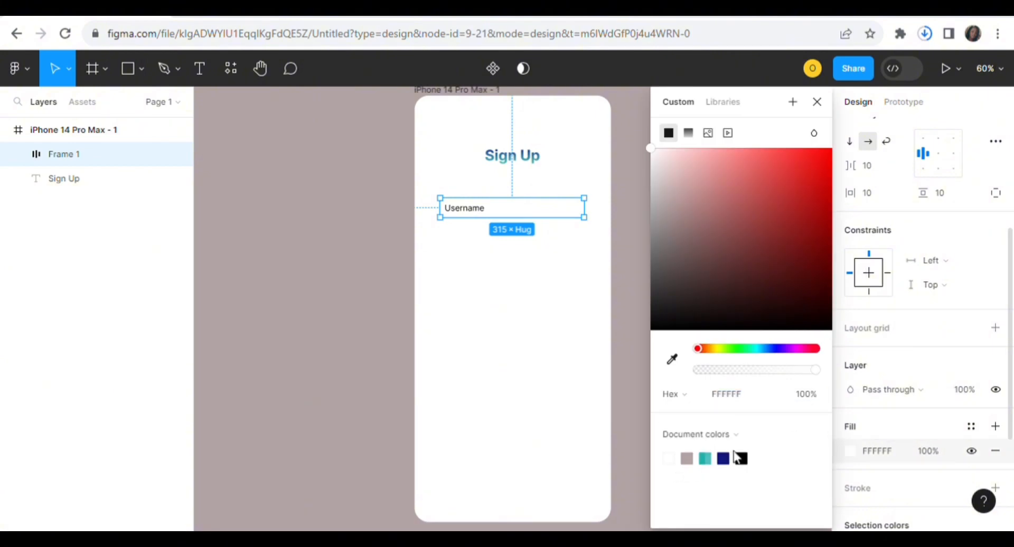
{"action": "left_click", "coordinate": [870, 494]}
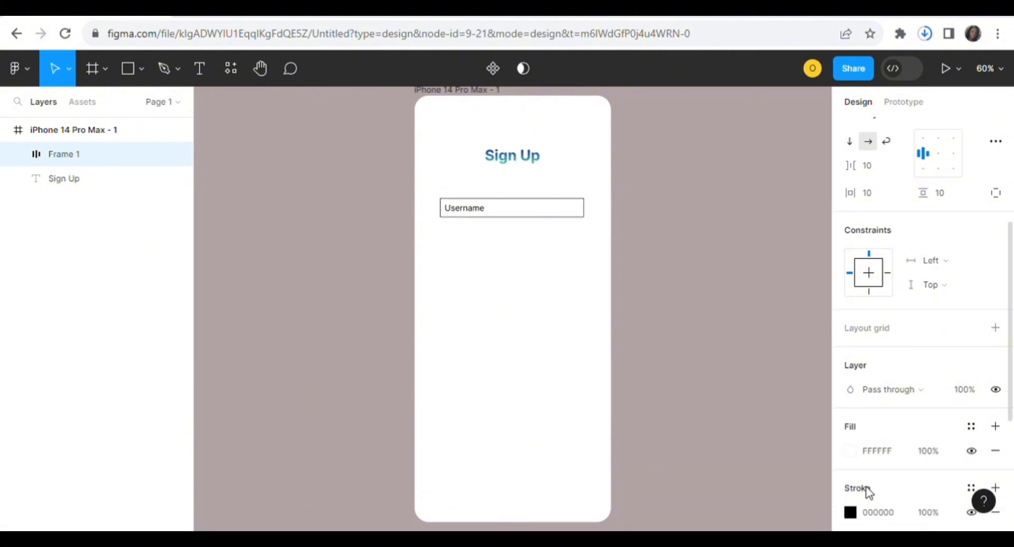
{"action": "left_click", "coordinate": [797, 345]}
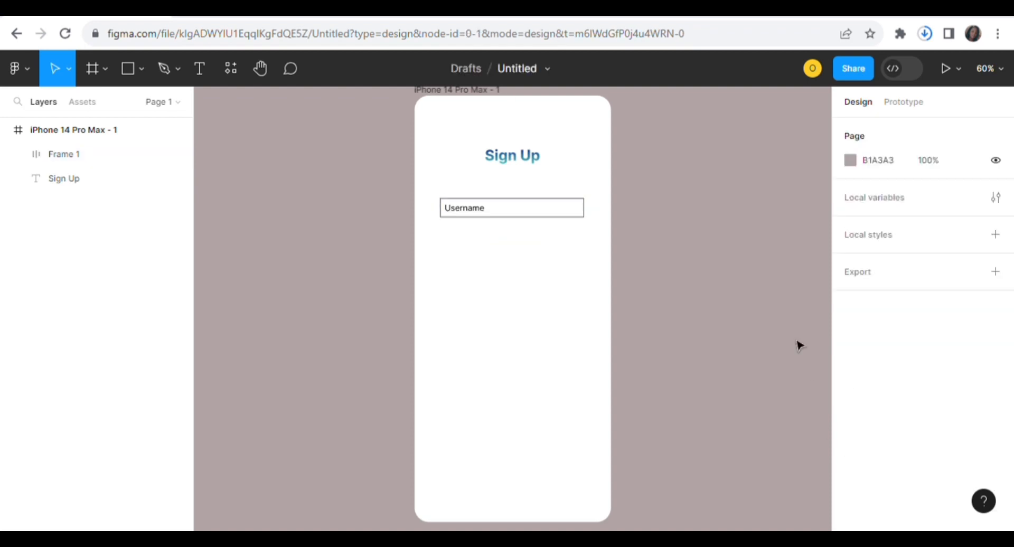
- Set the Username field's horizontal padding to 15
{"action": "left_click", "coordinate": [581, 211]}
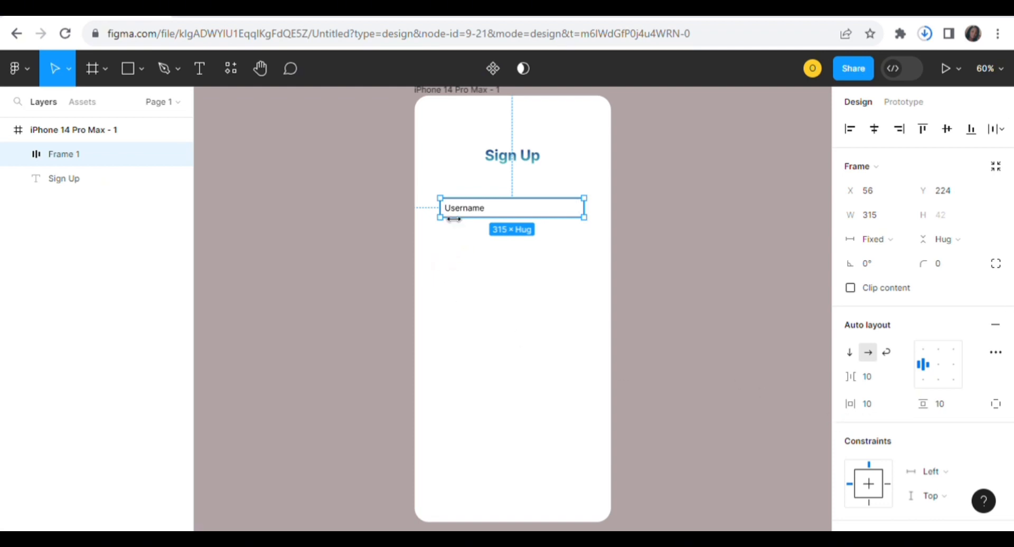
{"action": "left_click", "coordinate": [879, 409]}
{"action": "double_click", "coordinate": [878, 409]}
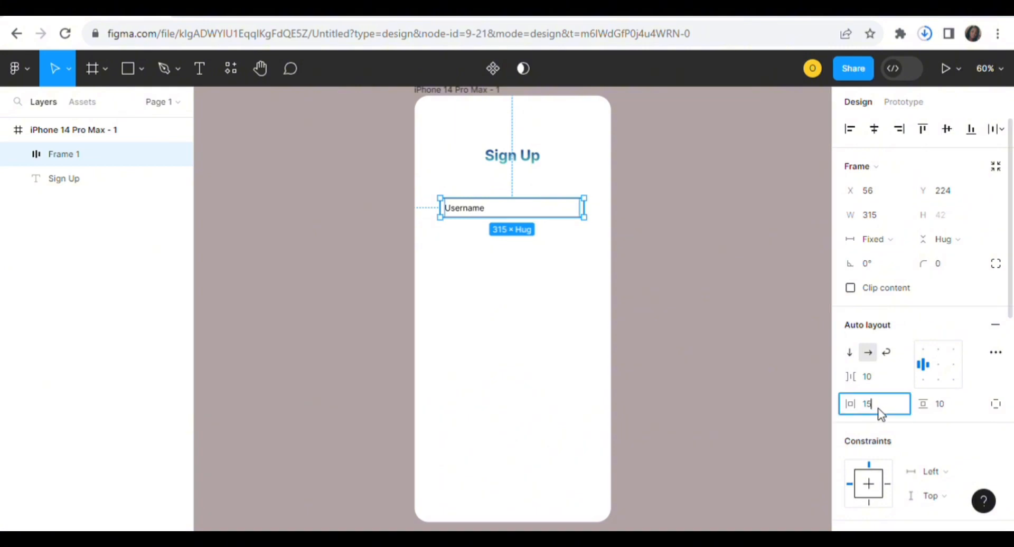
{"action": "left_click", "coordinate": [711, 363]}
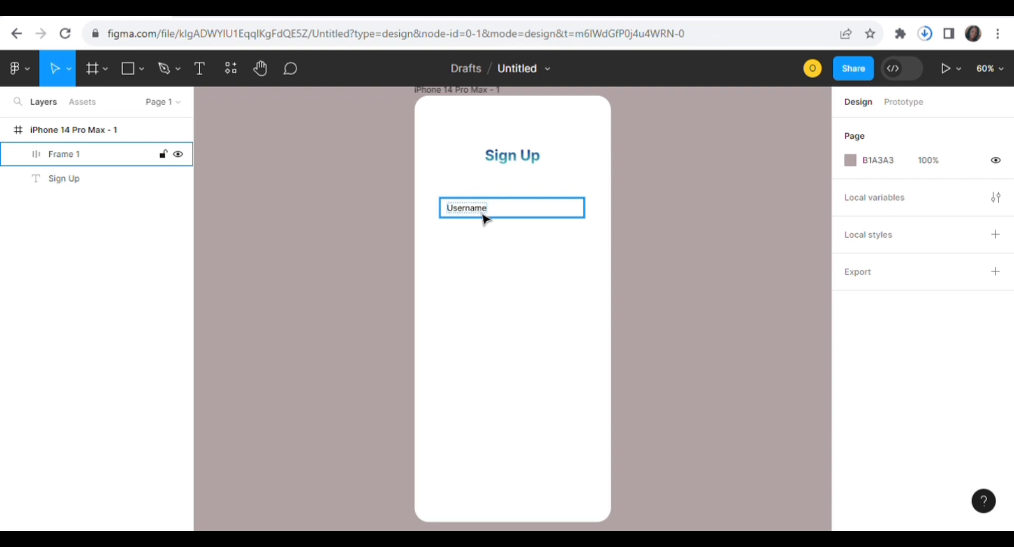
- Round the Username field's corners with a radius of 15
{"action": "left_click", "coordinate": [544, 215]}
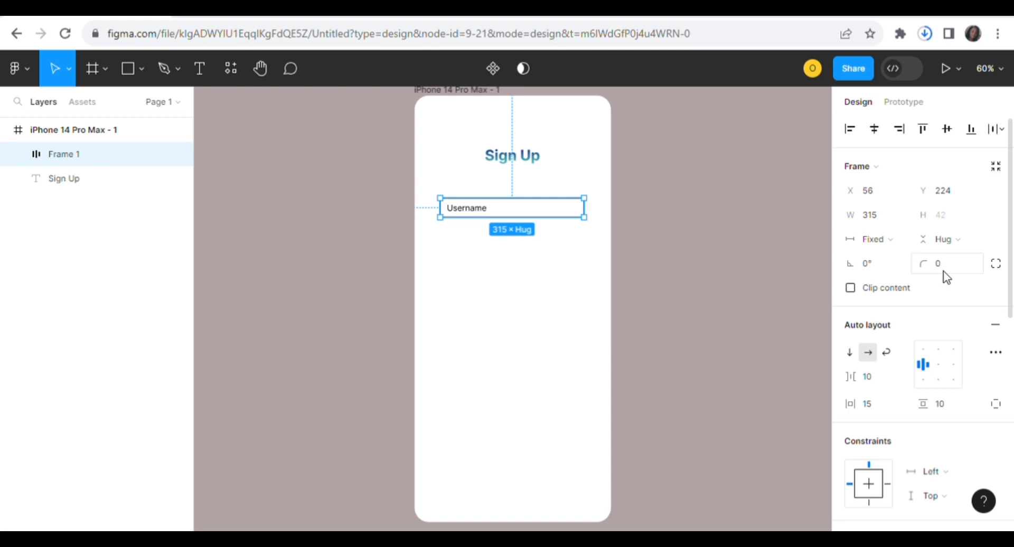
{"action": "left_click", "coordinate": [943, 271]}
{"action": "type", "text": "15"}
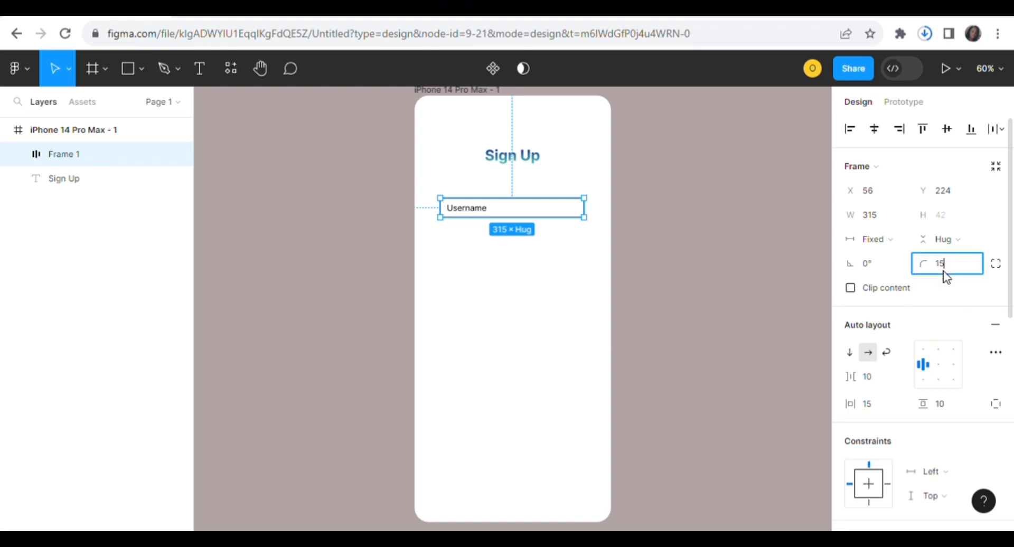
{"action": "key", "text": "Return"}
{"action": "left_click", "coordinate": [674, 199]}
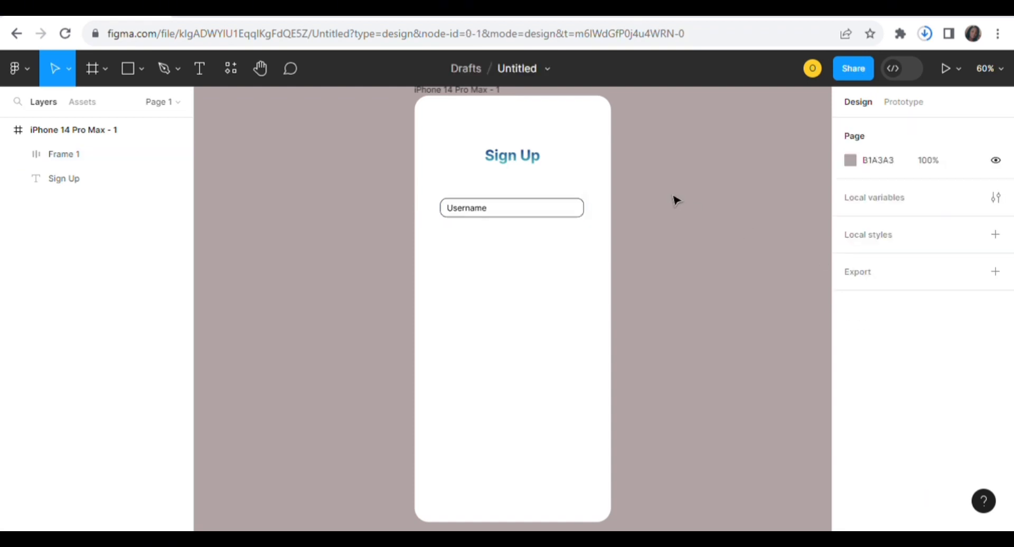
- Set the Username field's vertical padding to 20
{"action": "left_click", "coordinate": [578, 216]}
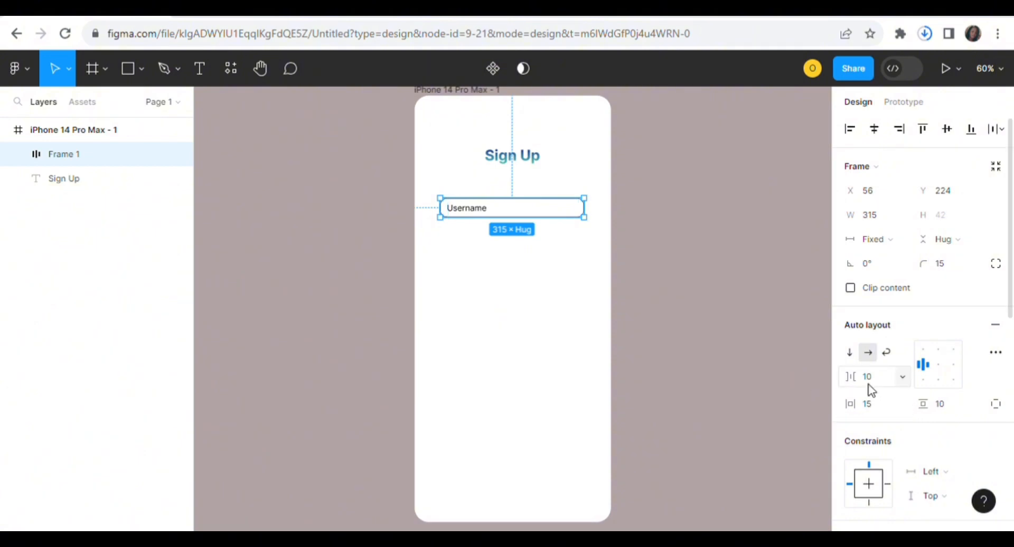
{"action": "left_click", "coordinate": [950, 411]}
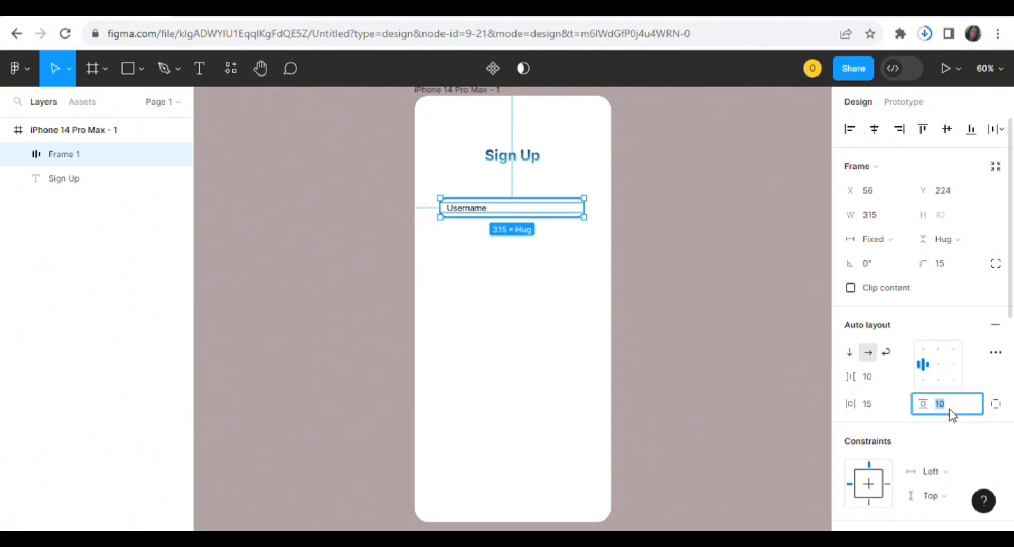
{"action": "key", "text": "Return"}
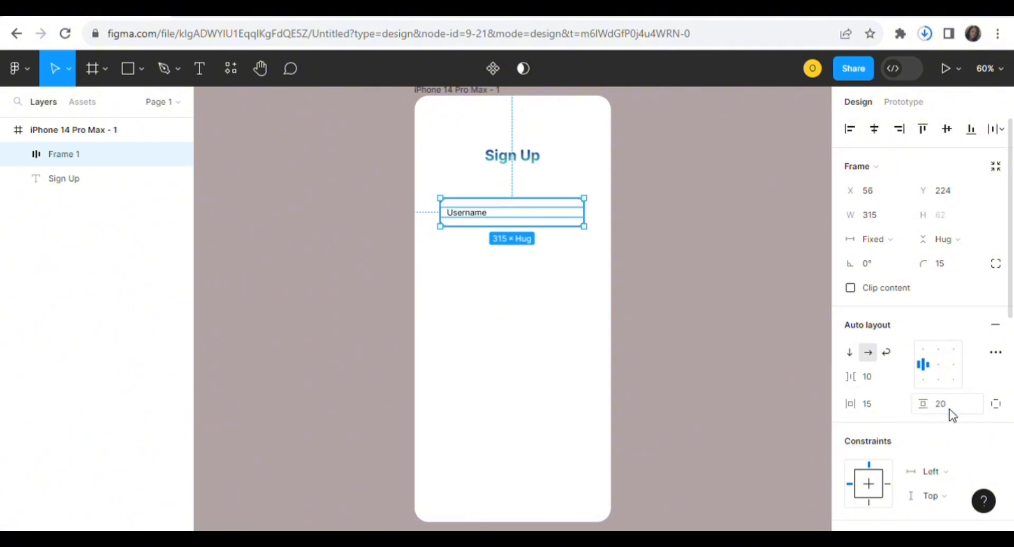
{"action": "left_click", "coordinate": [952, 416]}
{"action": "left_click", "coordinate": [672, 364]}
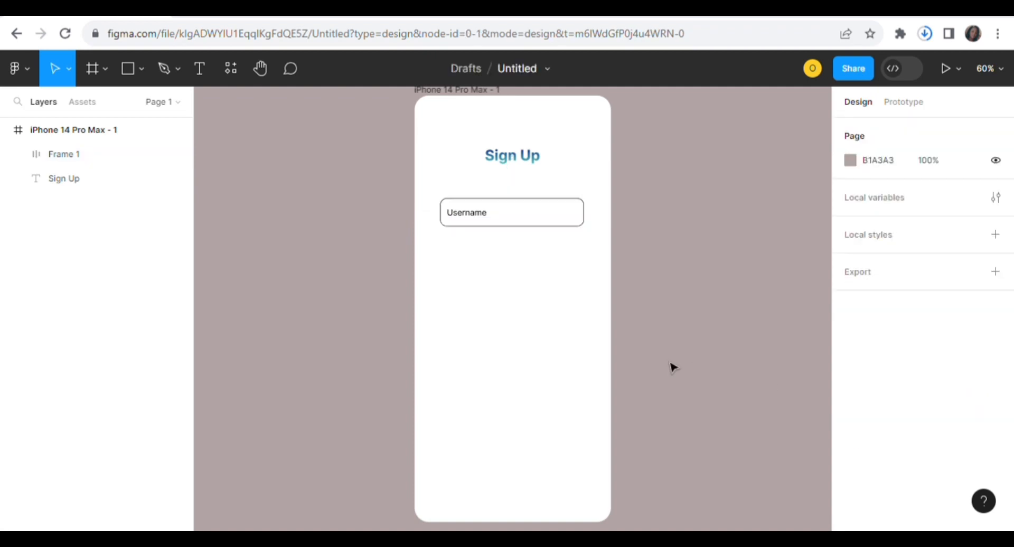
- Reduce the Username field's height to about 53 by resizing its lower edge
{"action": "left_click", "coordinate": [526, 228]}
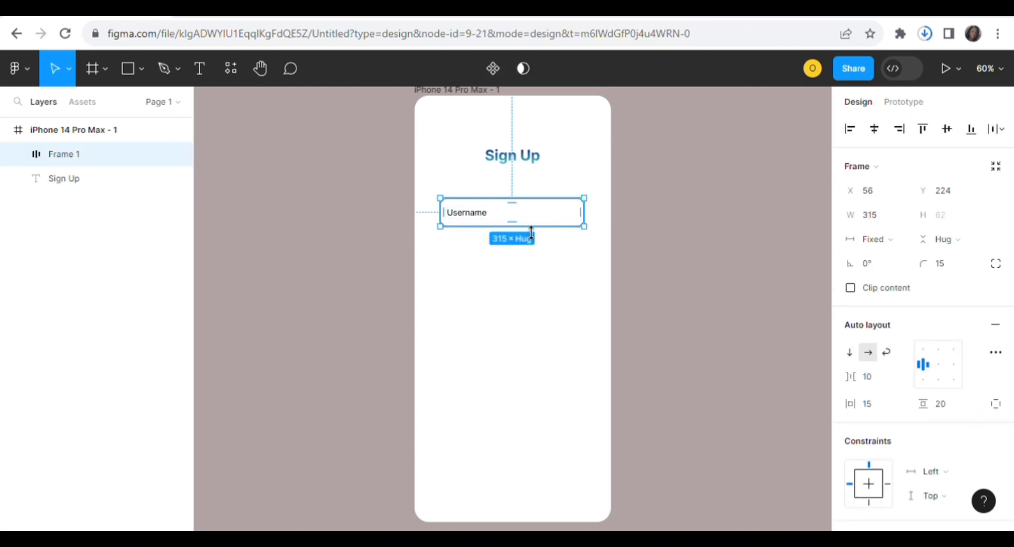
{"action": "left_click_drag", "start_coordinate": [532, 231], "coordinate": [532, 234]}
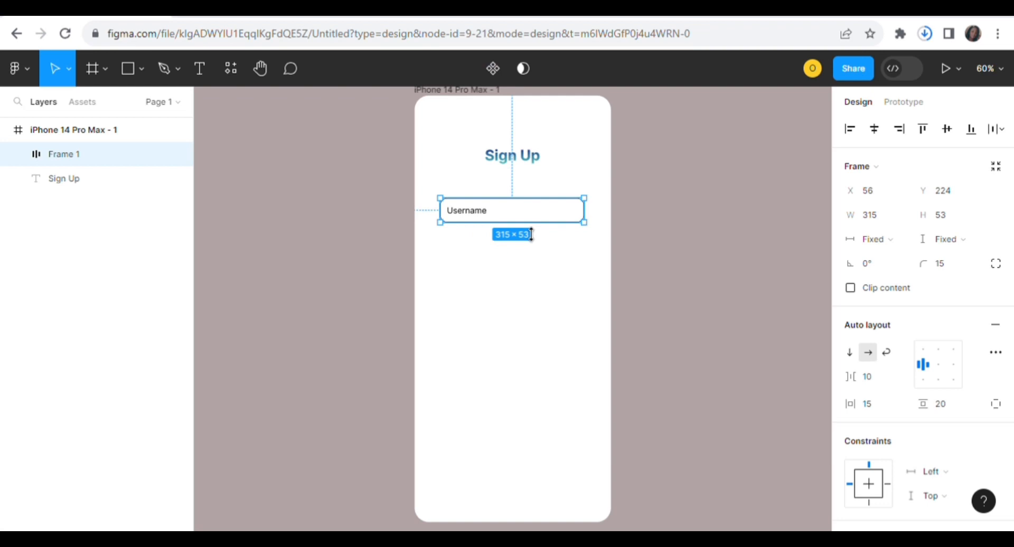
{"action": "left_click", "coordinate": [697, 240]}
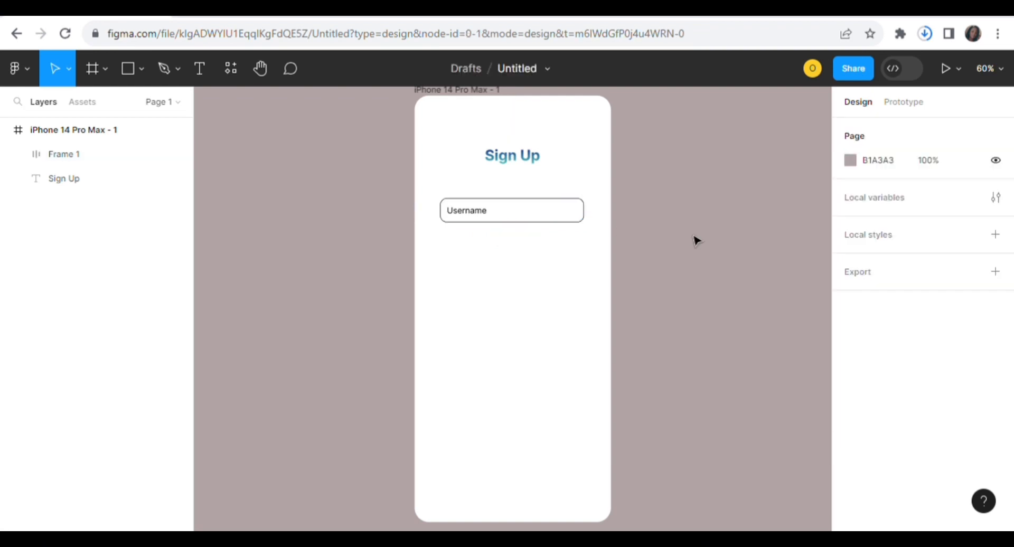
- Add a drop shadow effect to the Username field and set its X offset to 5
{"action": "left_click", "coordinate": [595, 220]}
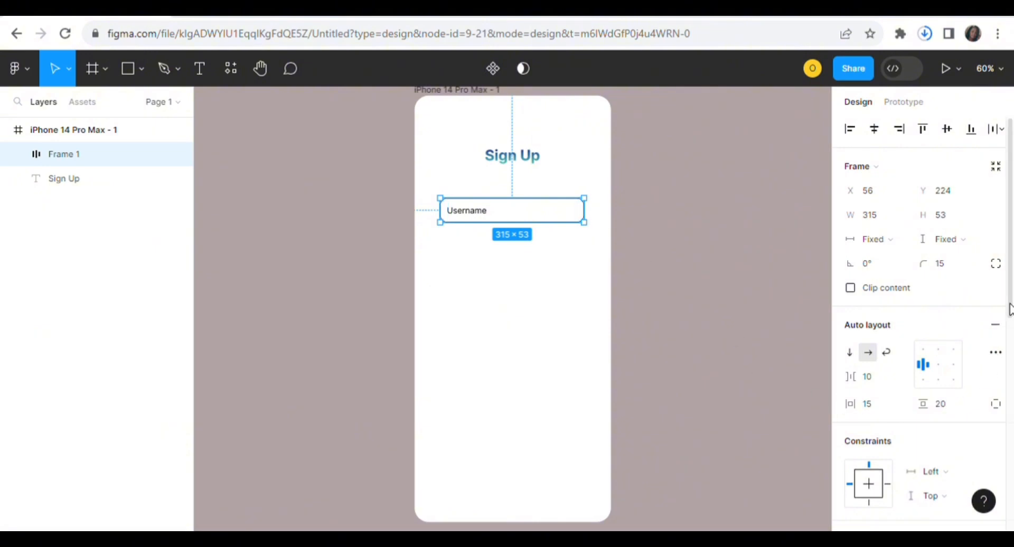
{"action": "left_click_drag", "start_coordinate": [1009, 309], "coordinate": [1011, 466]}
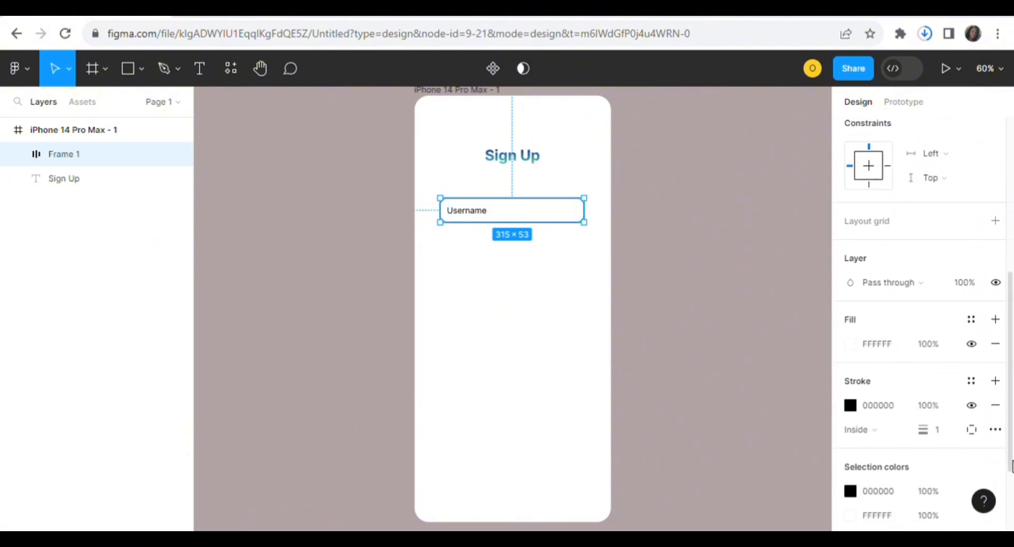
{"action": "scroll", "coordinate": [892, 469], "scroll_direction": "down", "scroll_amount": 3}
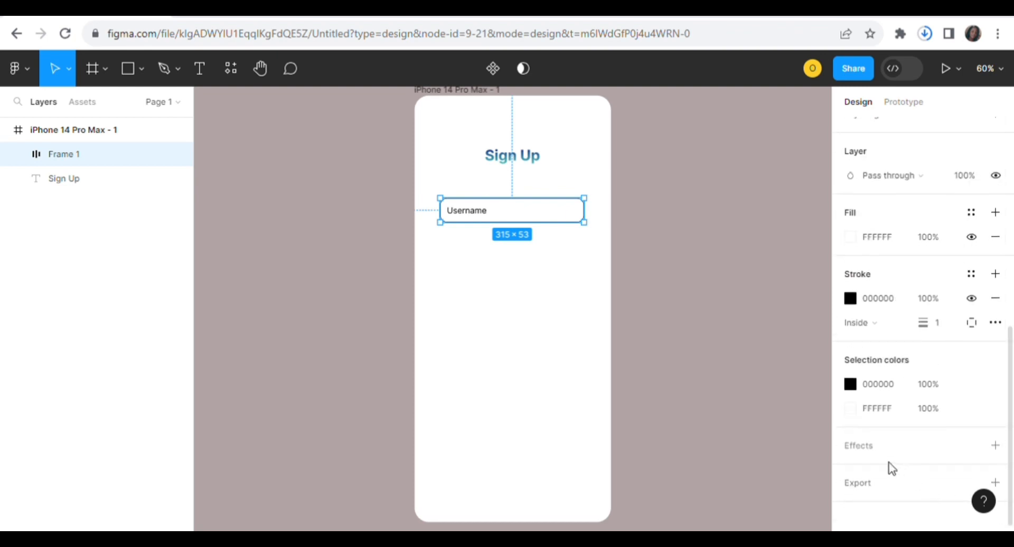
{"action": "left_click", "coordinate": [866, 447]}
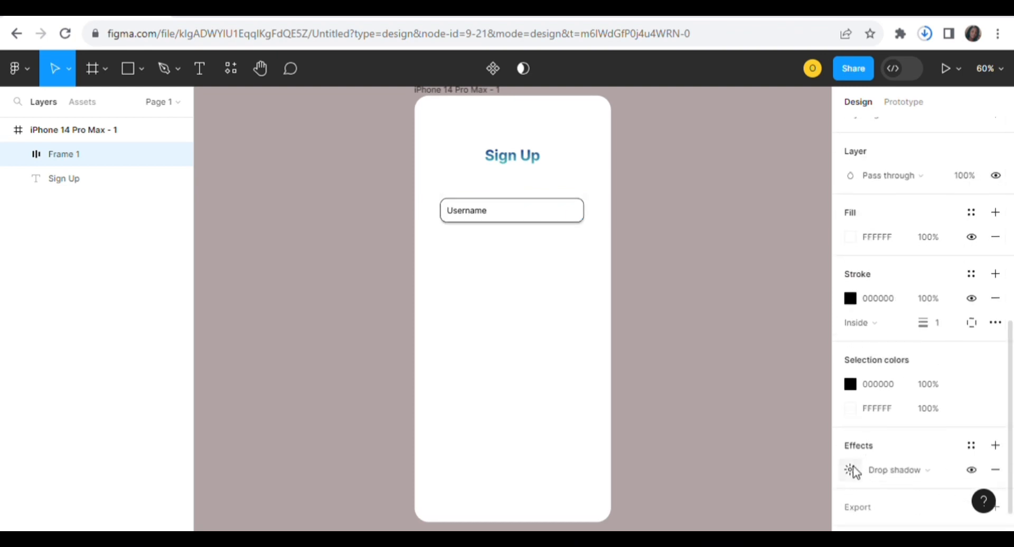
{"action": "left_click", "coordinate": [851, 469]}
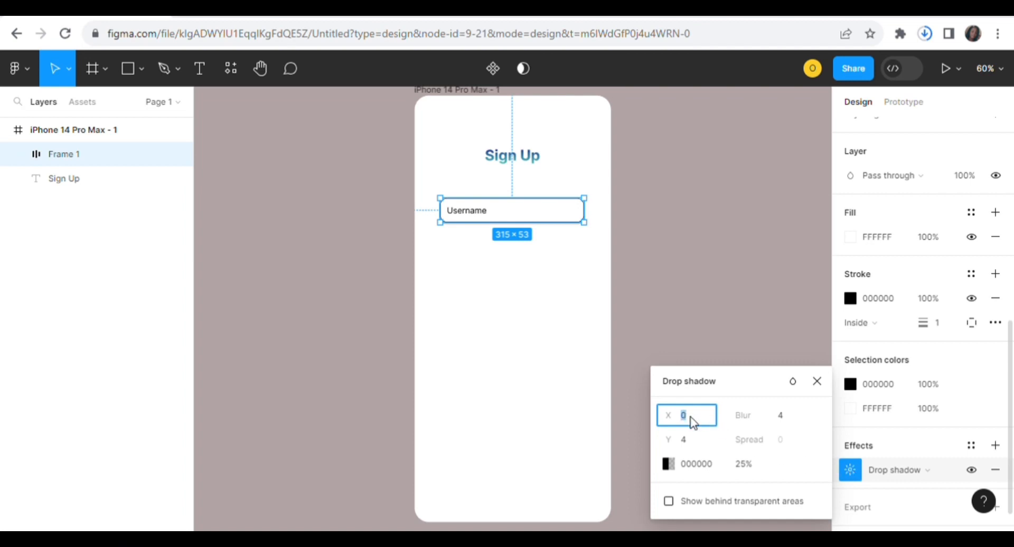
{"action": "key", "text": "Return"}
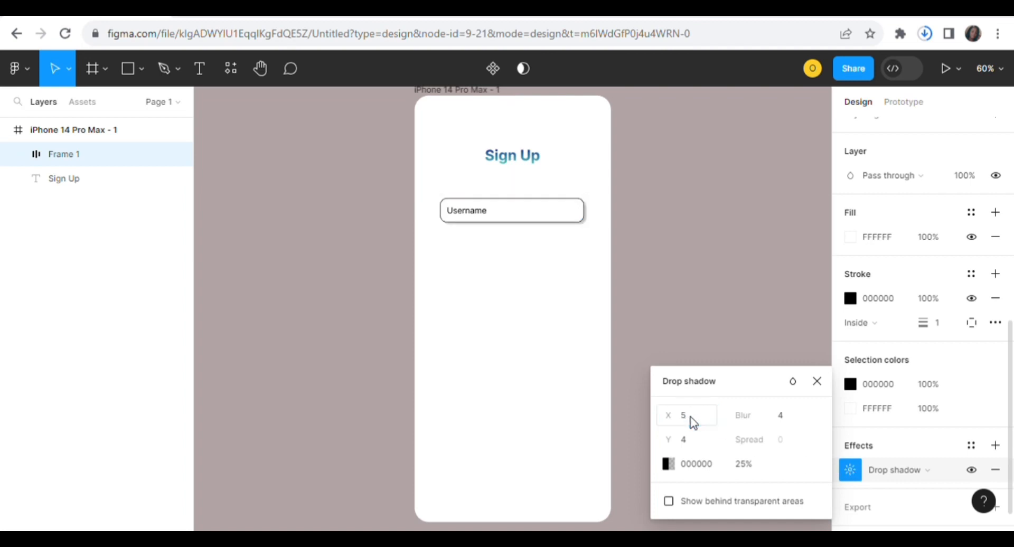
{"action": "left_click", "coordinate": [711, 323]}
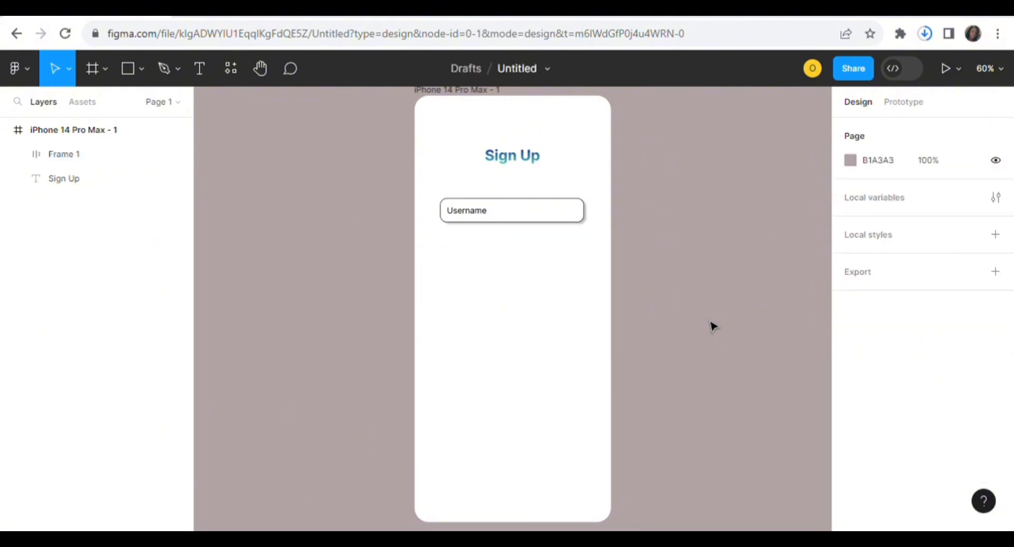
- Lower the opacity of the Username field's black stroke to 34%
{"action": "left_click", "coordinate": [572, 221]}
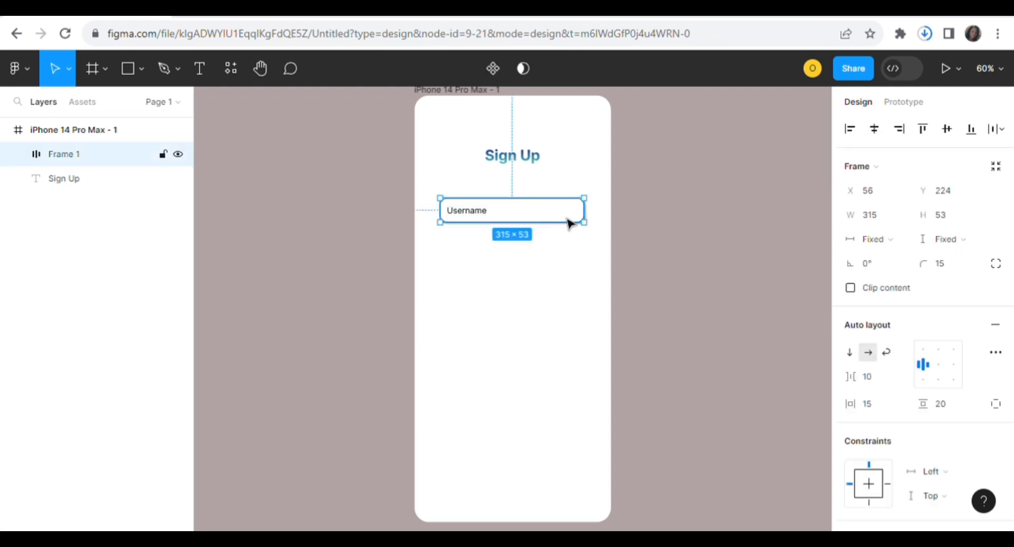
{"action": "left_click_drag", "start_coordinate": [1009, 290], "coordinate": [1009, 425]}
{"action": "left_click", "coordinate": [850, 432]}
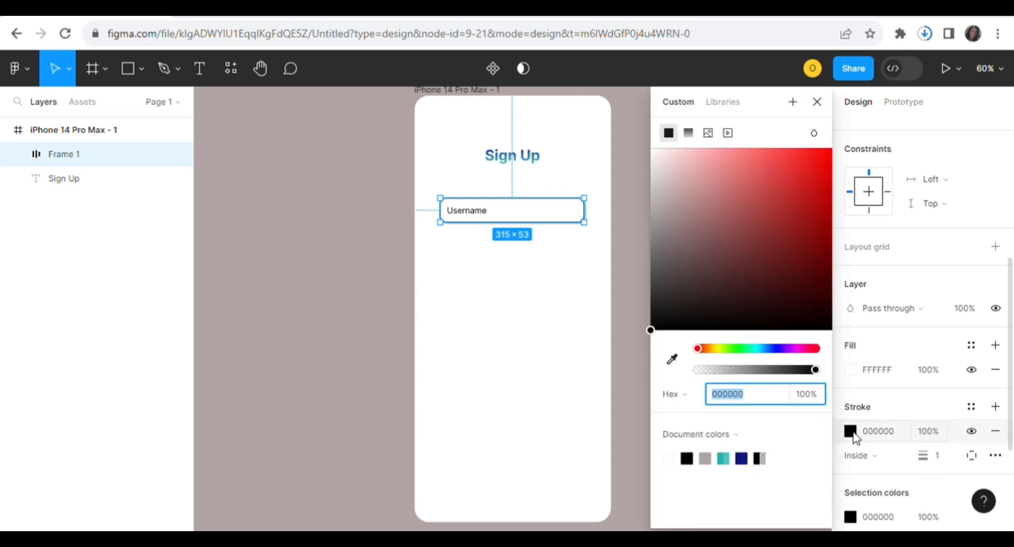
{"action": "mouse_move", "coordinate": [815, 369]}
{"action": "left_mouse_down"}
{"action": "mouse_move", "coordinate": [754, 381]}
{"action": "mouse_move", "coordinate": [739, 372]}
{"action": "left_mouse_up"}
{"action": "left_click", "coordinate": [634, 422]}
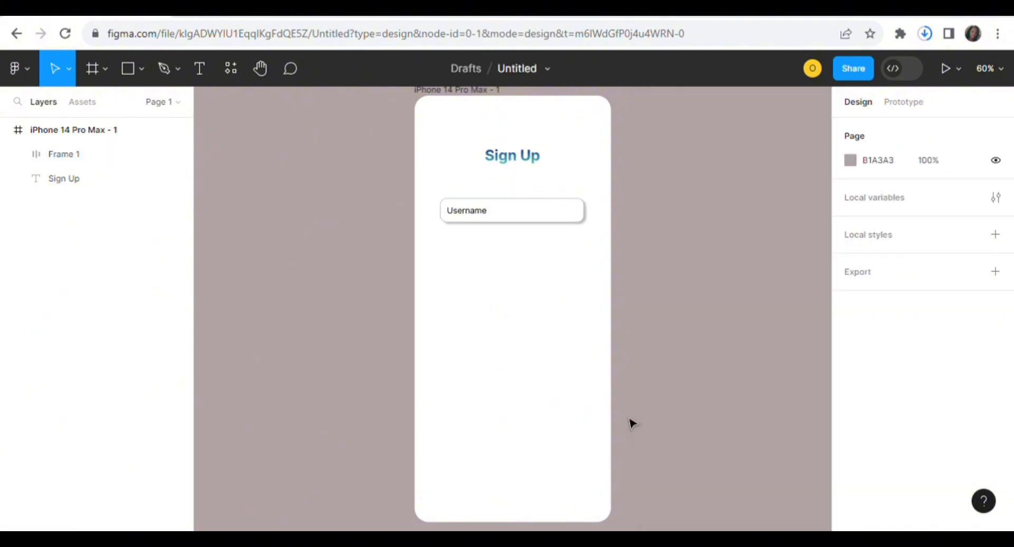
- Recolor the Username field's drop shadow to the document's teal 1EB2AA and lower its opacity to 13%
{"action": "left_click", "coordinate": [570, 221]}
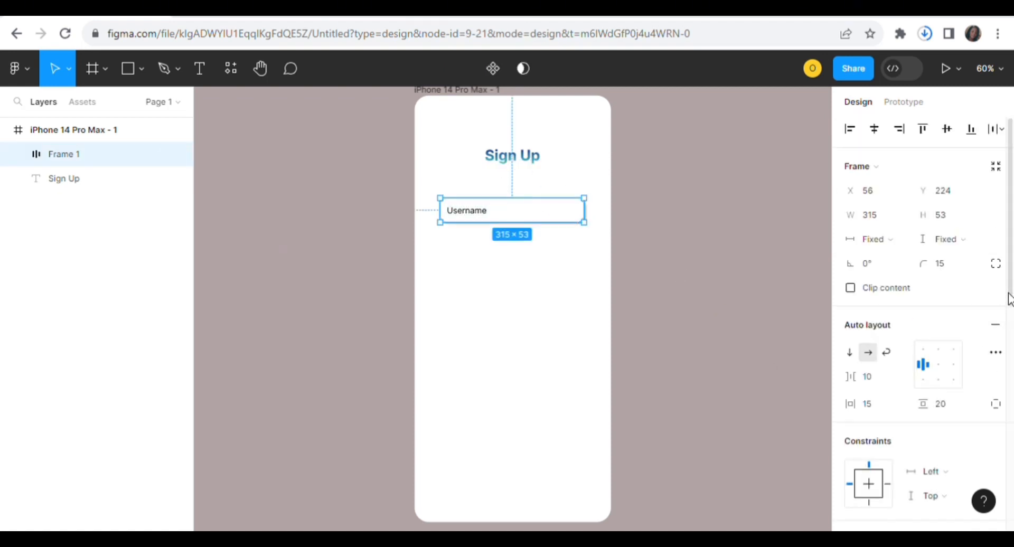
{"action": "left_click_drag", "start_coordinate": [1010, 298], "coordinate": [1004, 481]}
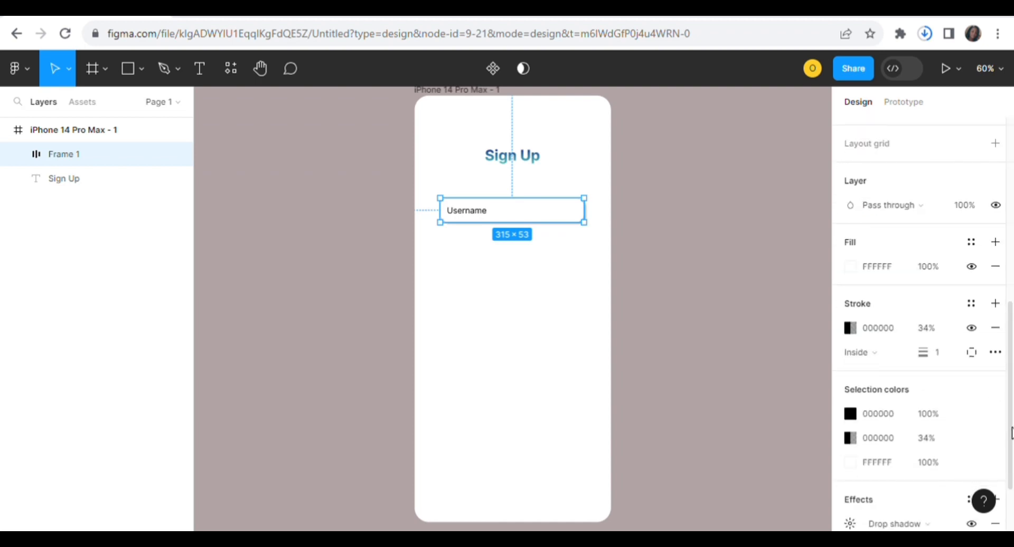
{"action": "scroll", "coordinate": [1011, 422], "scroll_direction": "down", "scroll_amount": 3}
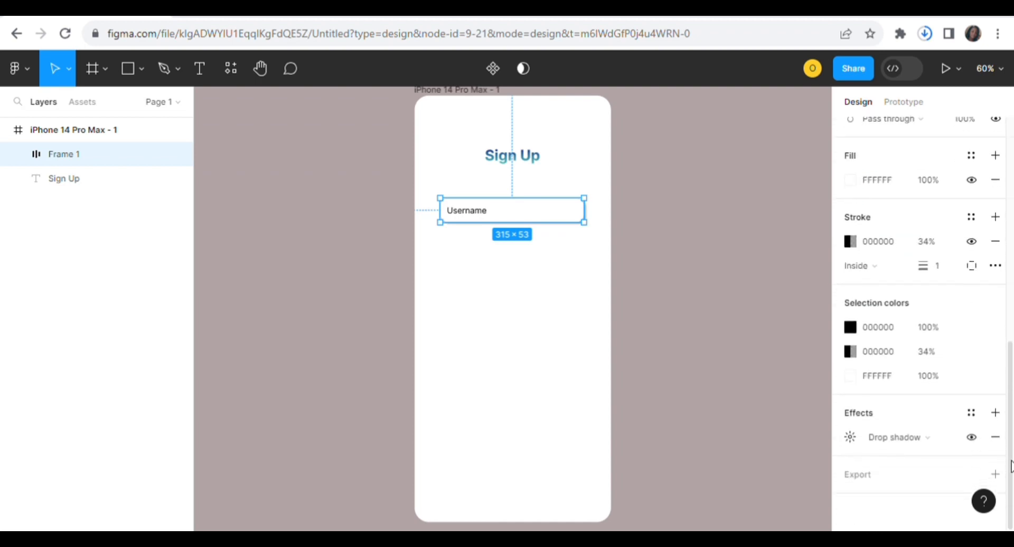
{"action": "left_click", "coordinate": [850, 438]}
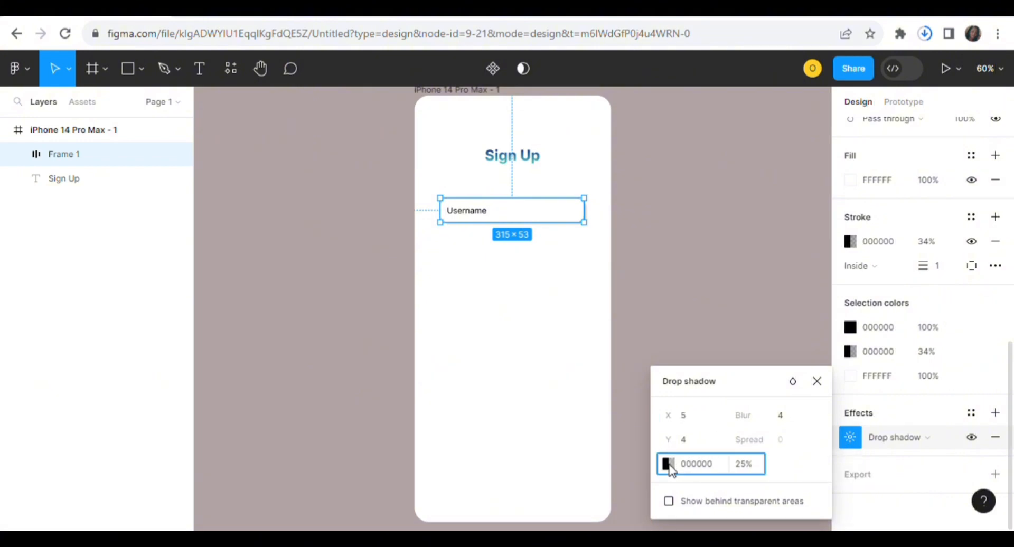
{"action": "left_click", "coordinate": [669, 464]}
{"action": "left_click", "coordinate": [525, 452]}
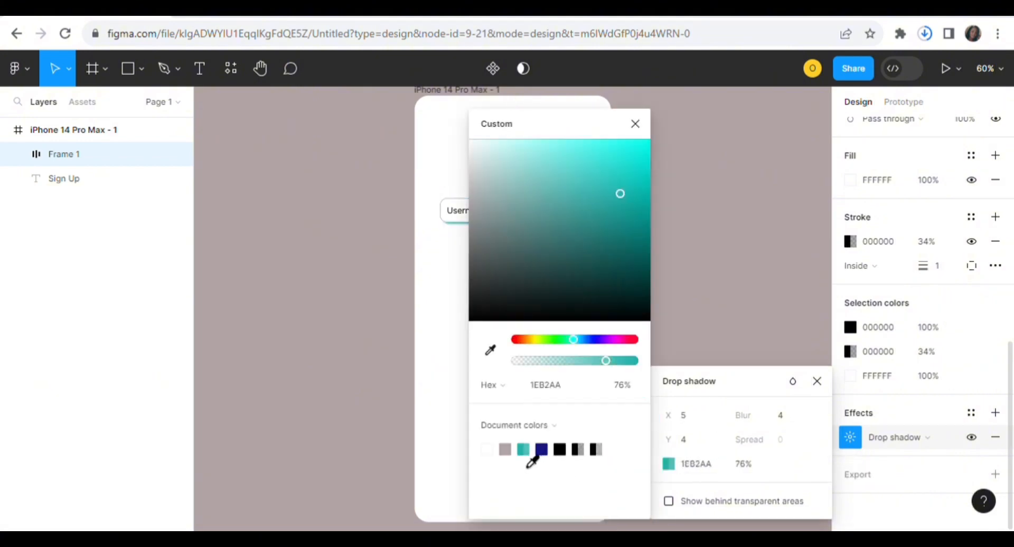
{"action": "left_click_drag", "start_coordinate": [561, 132], "coordinate": [913, 111]}
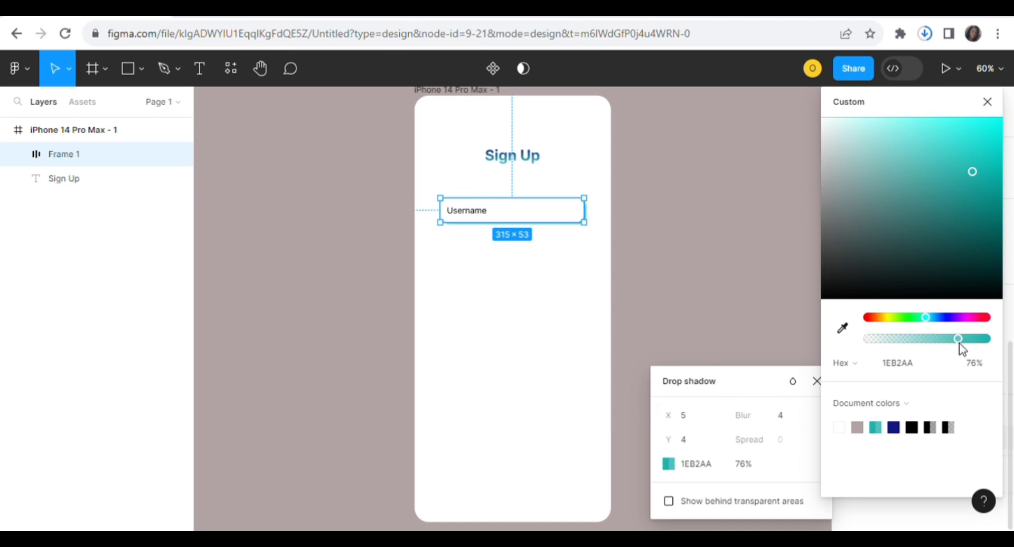
{"action": "left_click_drag", "start_coordinate": [958, 341], "coordinate": [883, 345]}
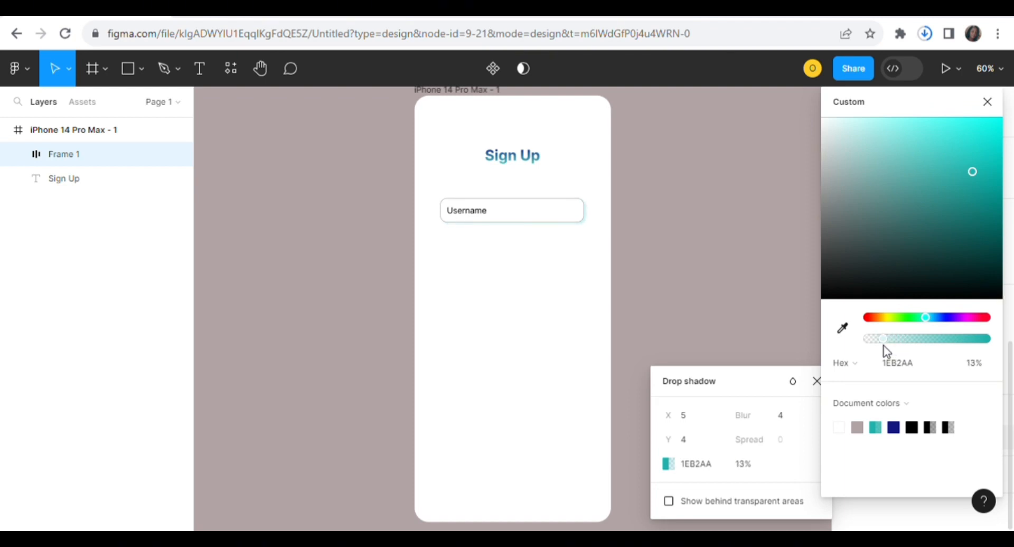
{"action": "left_click", "coordinate": [987, 102]}
{"action": "left_click", "coordinate": [752, 270]}
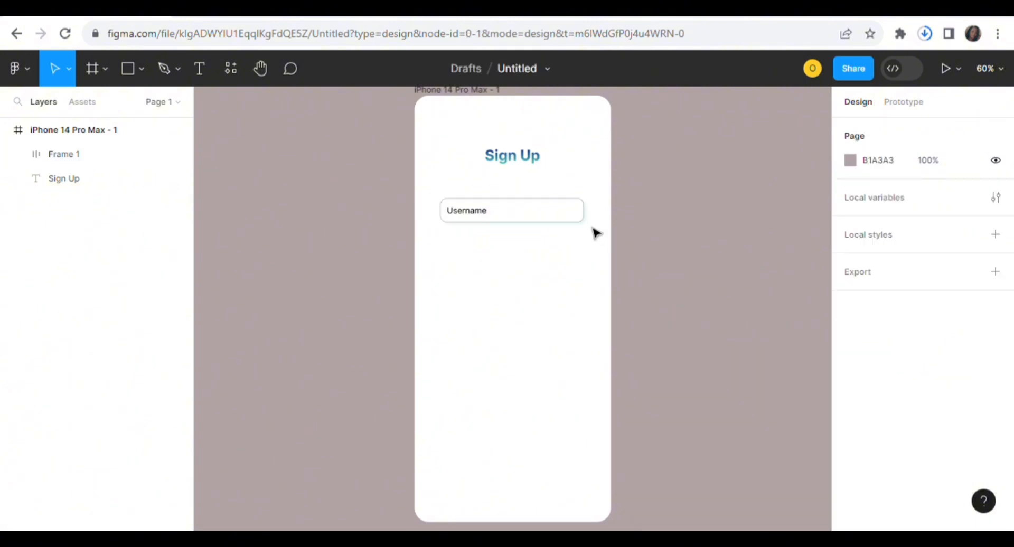
- Duplicate the Username field three times, stacking the copies below it at equal vertical steps of about 118
{"action": "left_click", "coordinate": [576, 221]}
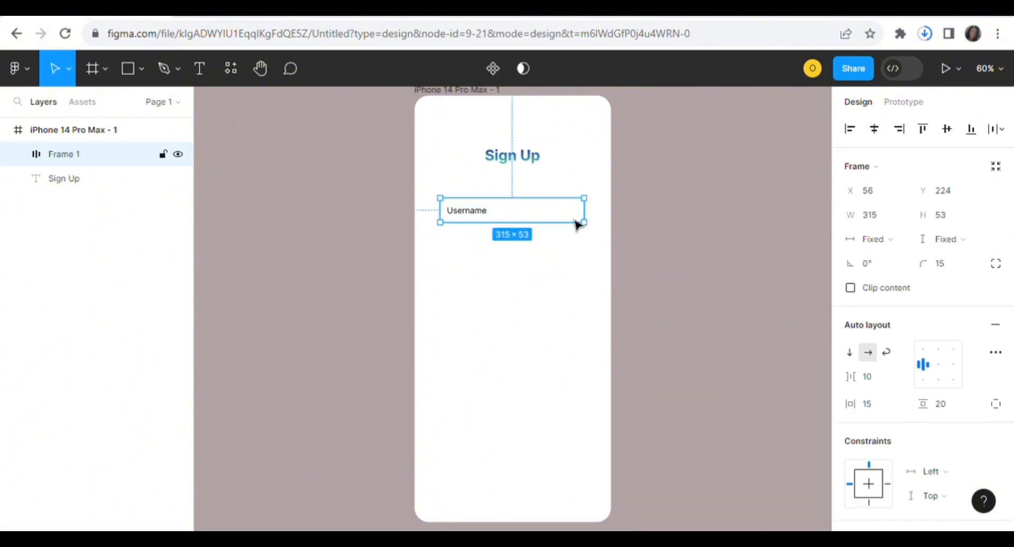
{"action": "key", "text": "ctrl+d"}
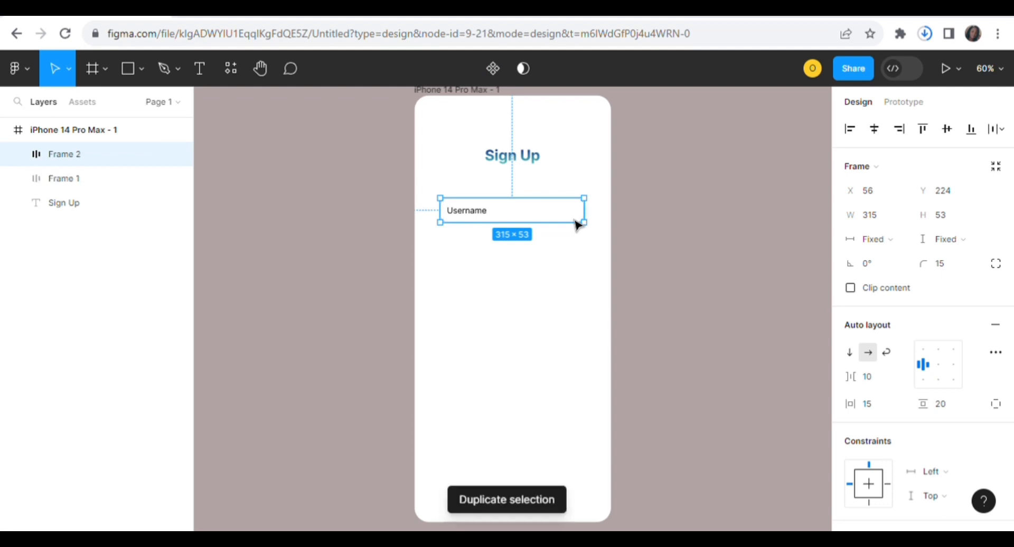
{"action": "left_click_drag", "start_coordinate": [559, 226], "coordinate": [563, 272]}
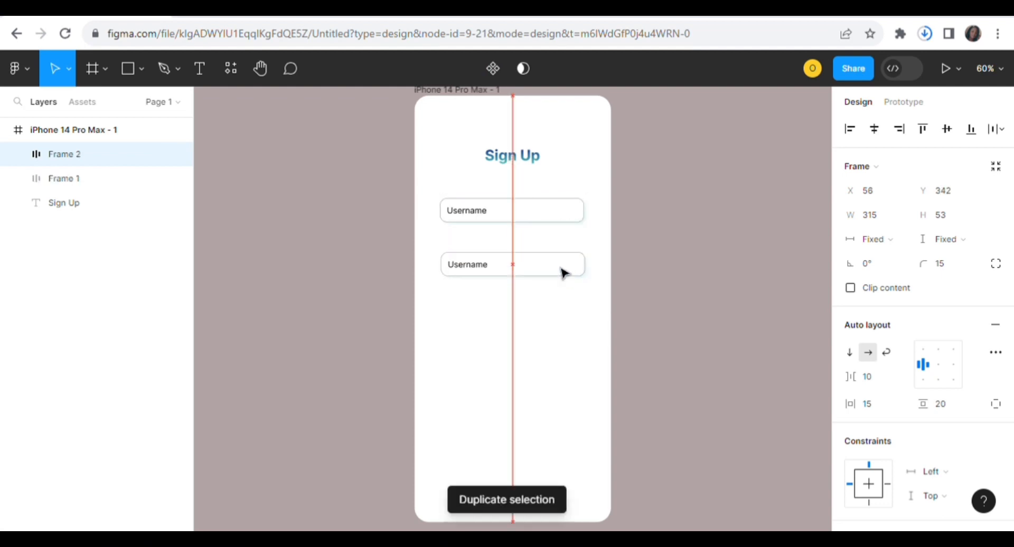
{"action": "key", "text": "ctrl+d"}
{"action": "key", "text": "ctrl+d"}
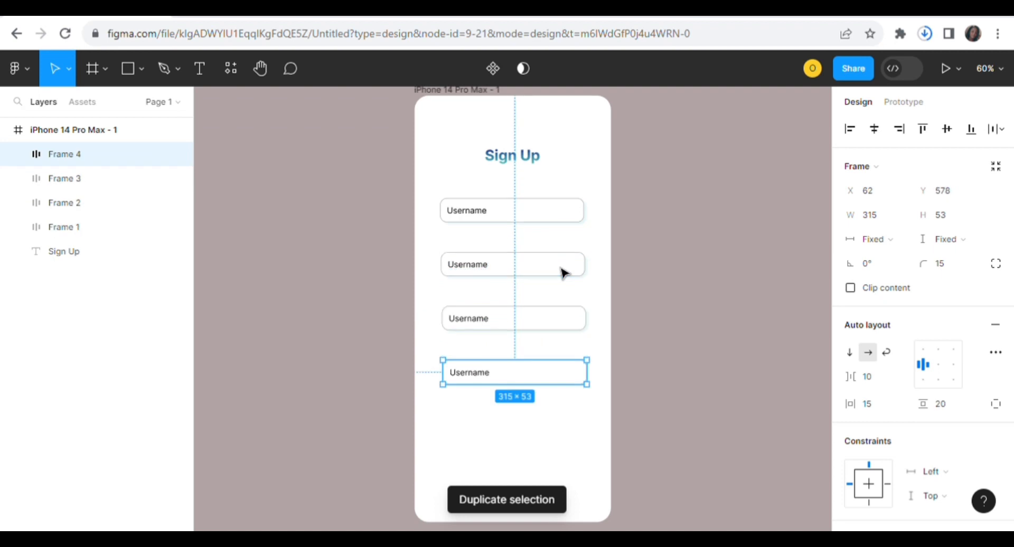
{"action": "left_click", "coordinate": [620, 274]}
- Change the second field's text to "Email"
{"action": "left_click", "coordinate": [482, 274]}
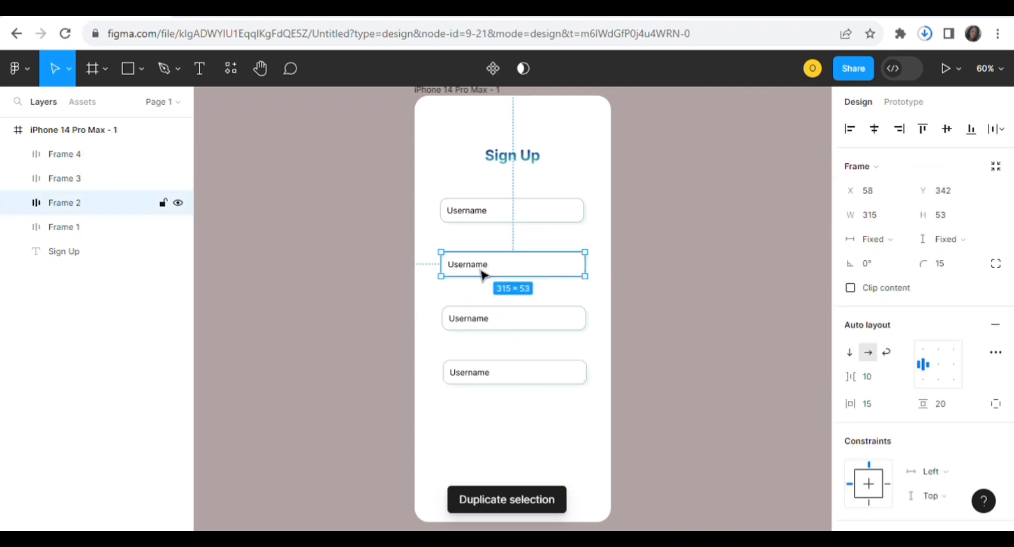
{"action": "double_click", "coordinate": [484, 274]}
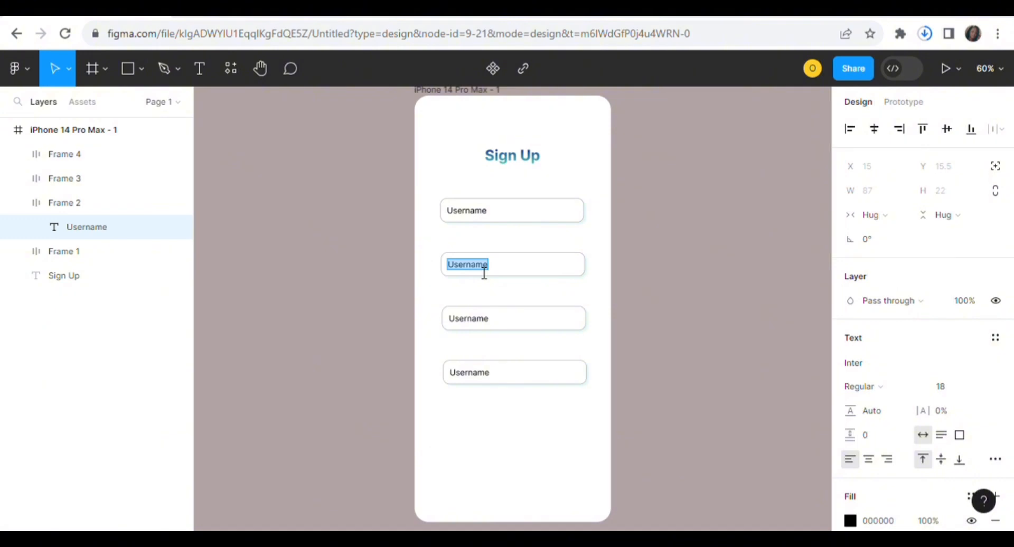
{"action": "type", "text": "Email"}
- Change the third field's text to "Password"
{"action": "left_click", "coordinate": [482, 319]}
{"action": "double_click", "coordinate": [479, 321]}
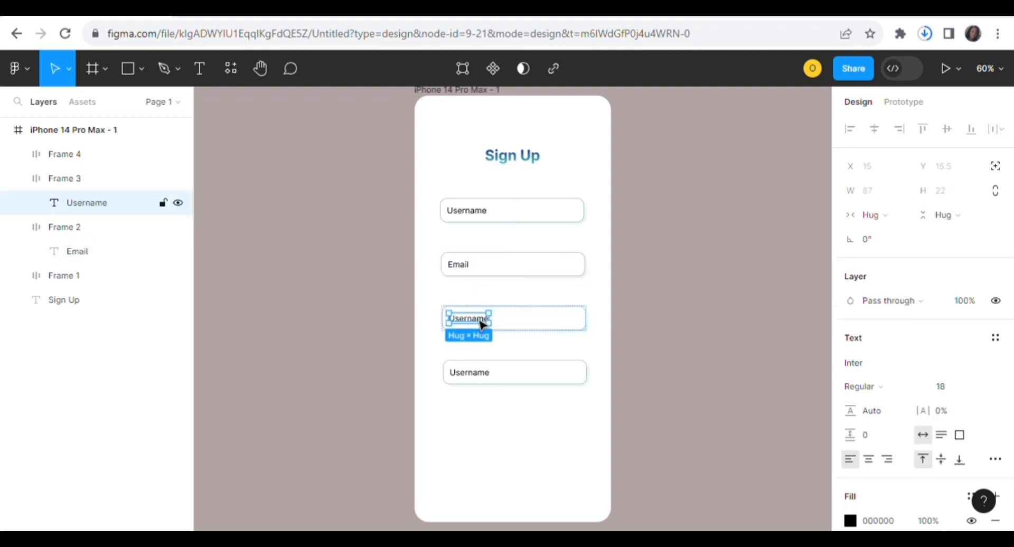
{"action": "double_click", "coordinate": [482, 322]}
{"action": "key", "text": "Escape"}
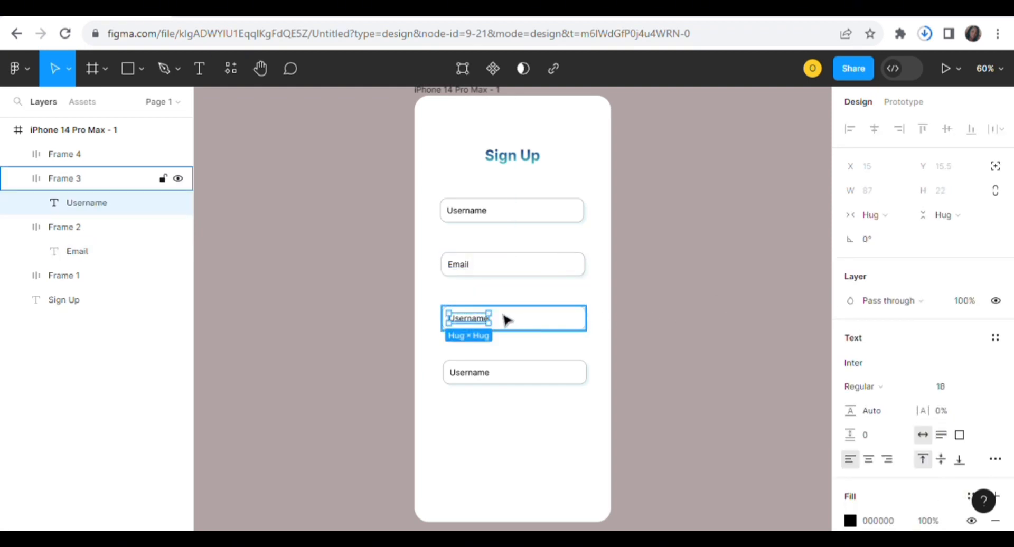
{"action": "double_click", "coordinate": [485, 323]}
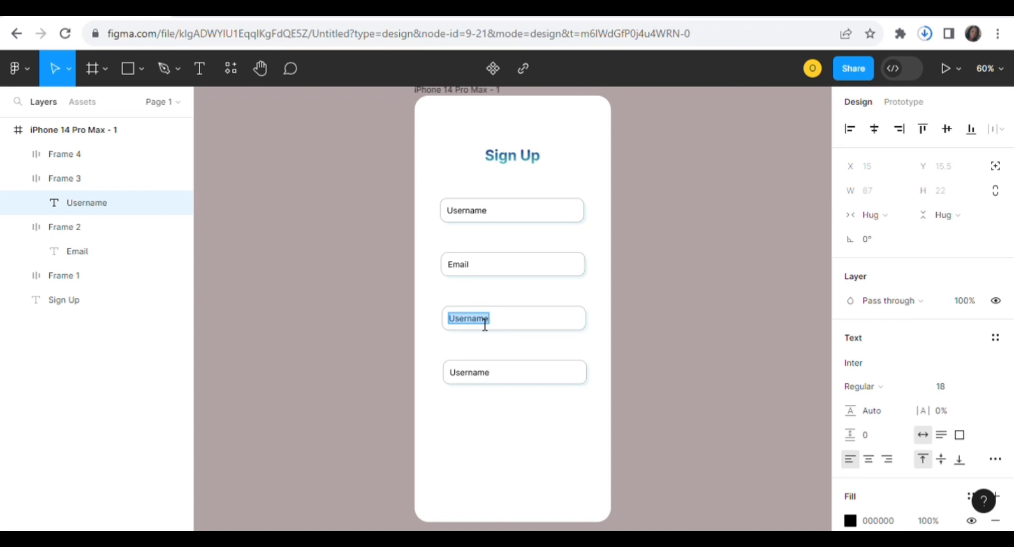
{"action": "type", "text": "Password"}
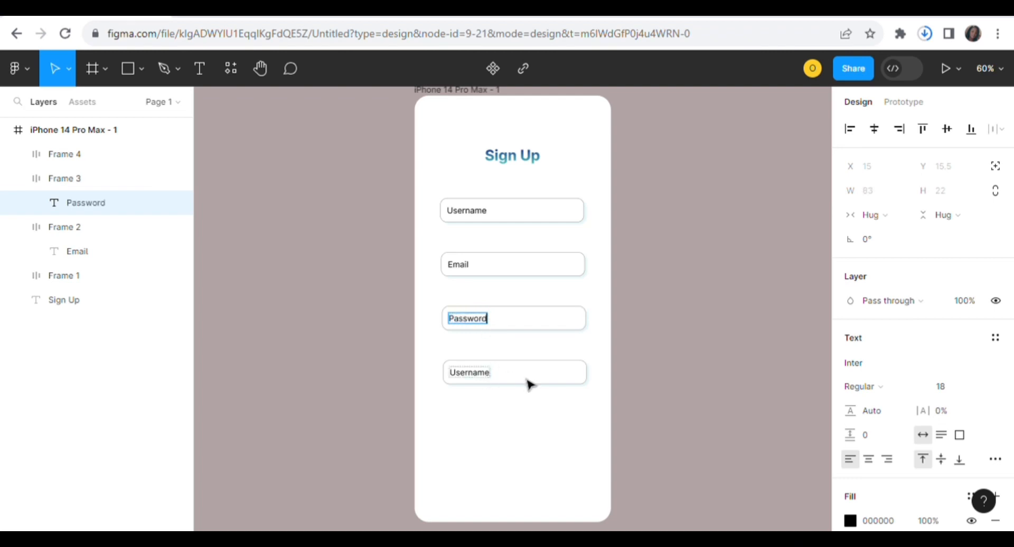
{"action": "key", "text": "Escape"}
- Change the fourth field's text to "Repeat Password"
{"action": "left_click", "coordinate": [480, 380]}
{"action": "double_click", "coordinate": [480, 379]}
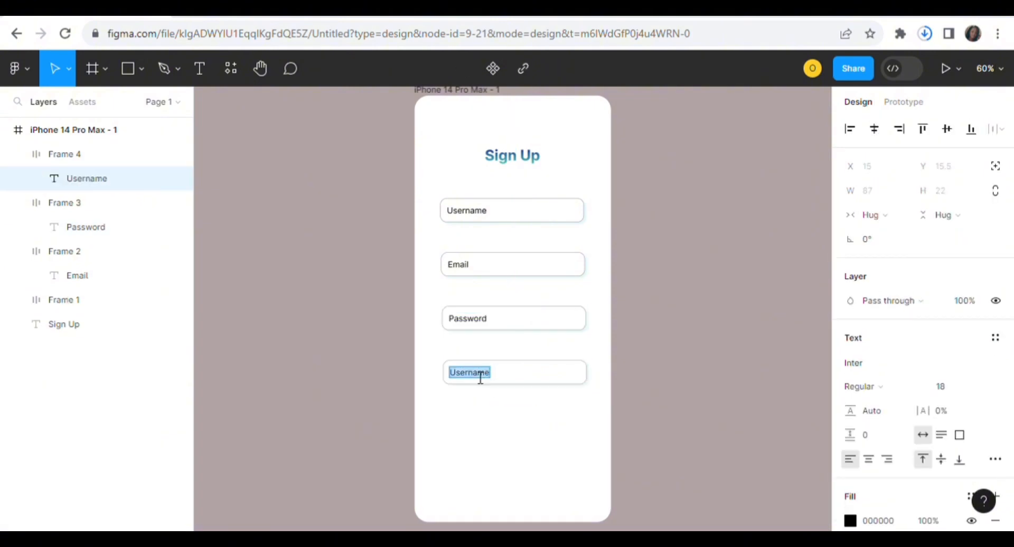
{"action": "type", "text": "Repeat Password"}
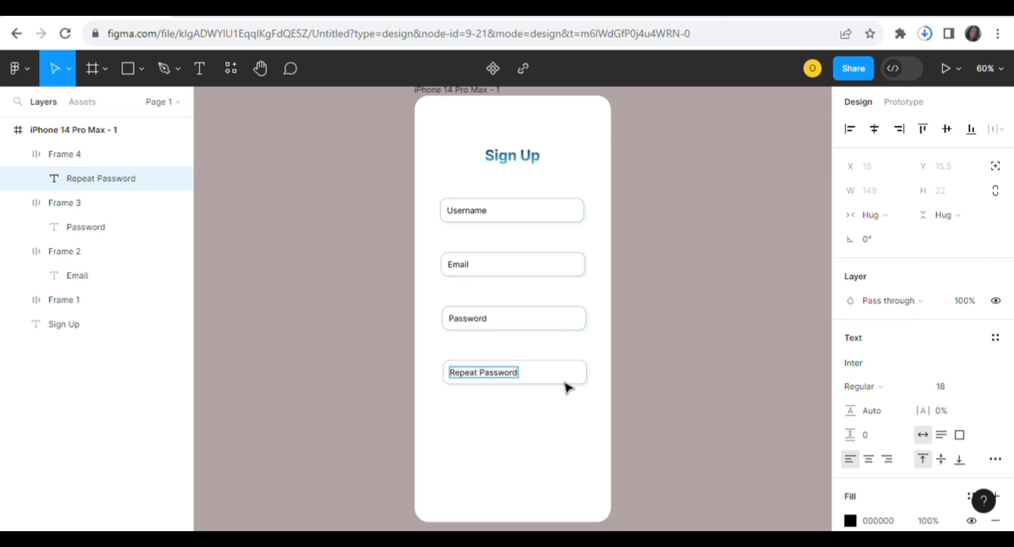
{"action": "key", "text": "Escape"}
{"action": "left_click", "coordinate": [647, 389]}
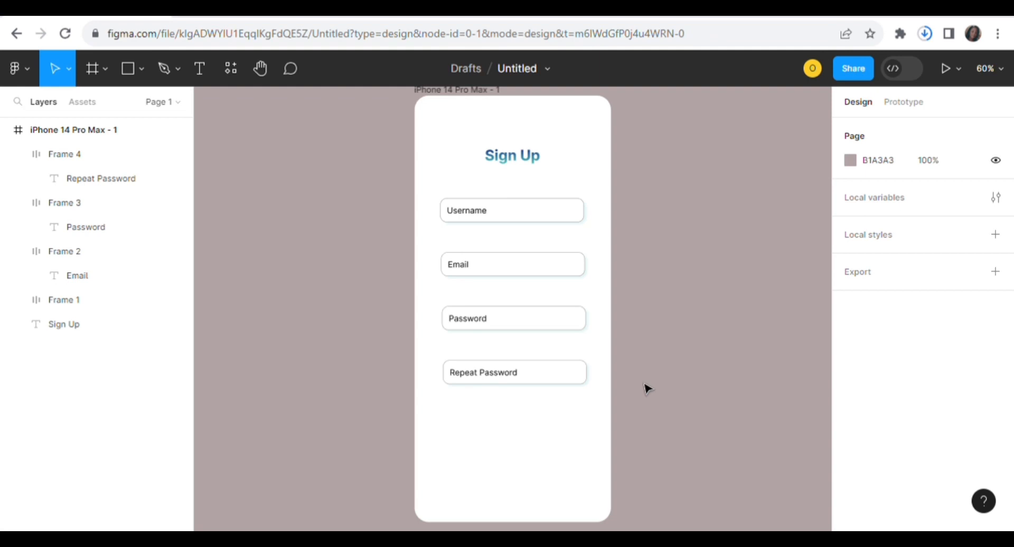
- Wrap the four input fields in one vertical auto layout and center it horizontally in the iPhone frame
{"action": "left_click", "coordinate": [580, 373]}
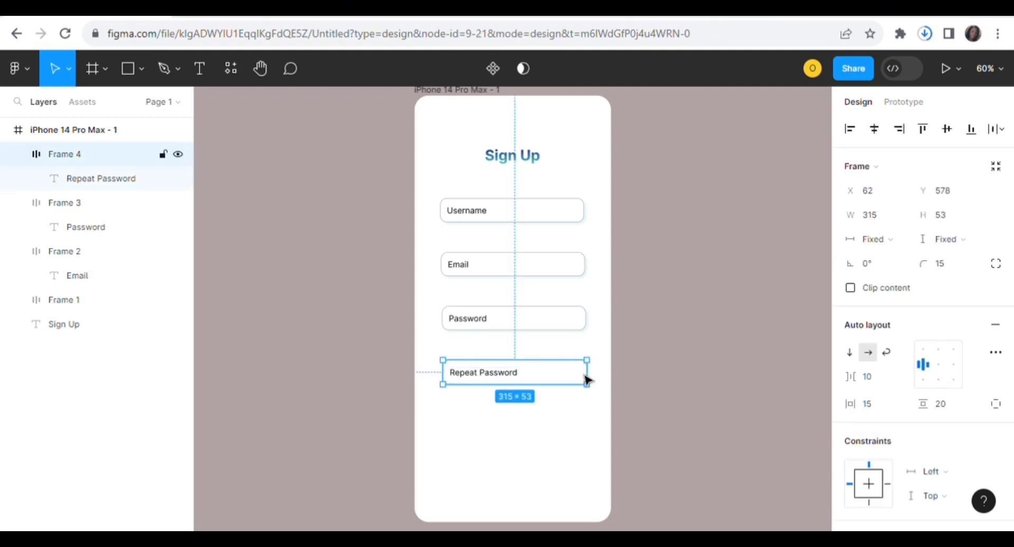
{"action": "left_click", "coordinate": [563, 325], "text": "shift"}
{"action": "left_click", "coordinate": [546, 267], "text": "shift"}
{"action": "left_click", "coordinate": [542, 221], "text": "shift"}
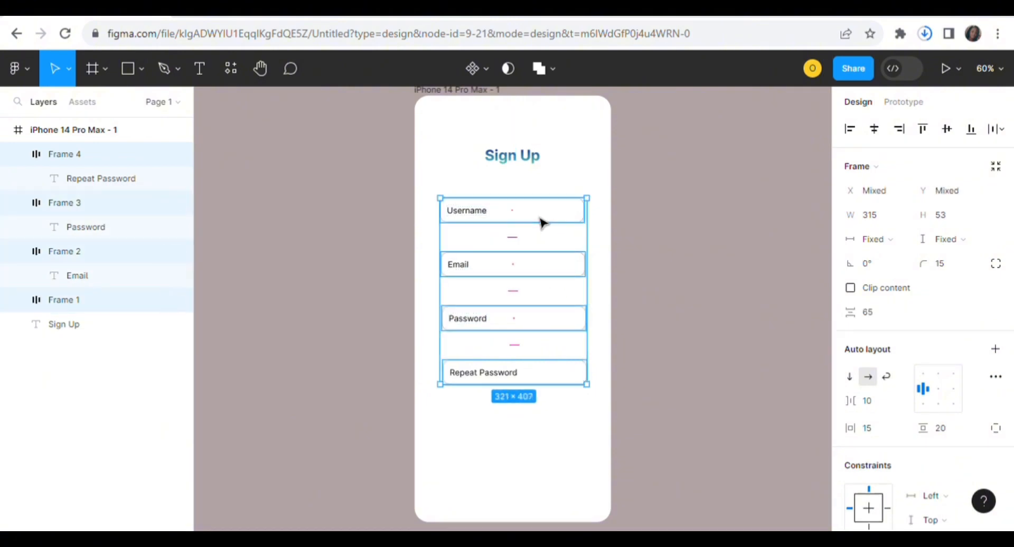
{"action": "key", "text": "shift+a"}
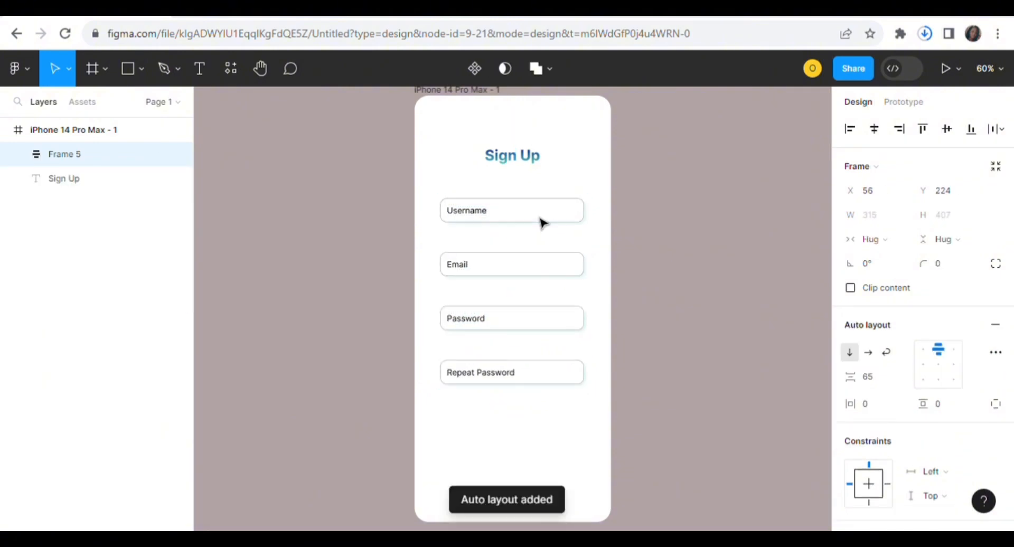
{"action": "left_click", "coordinate": [880, 132]}
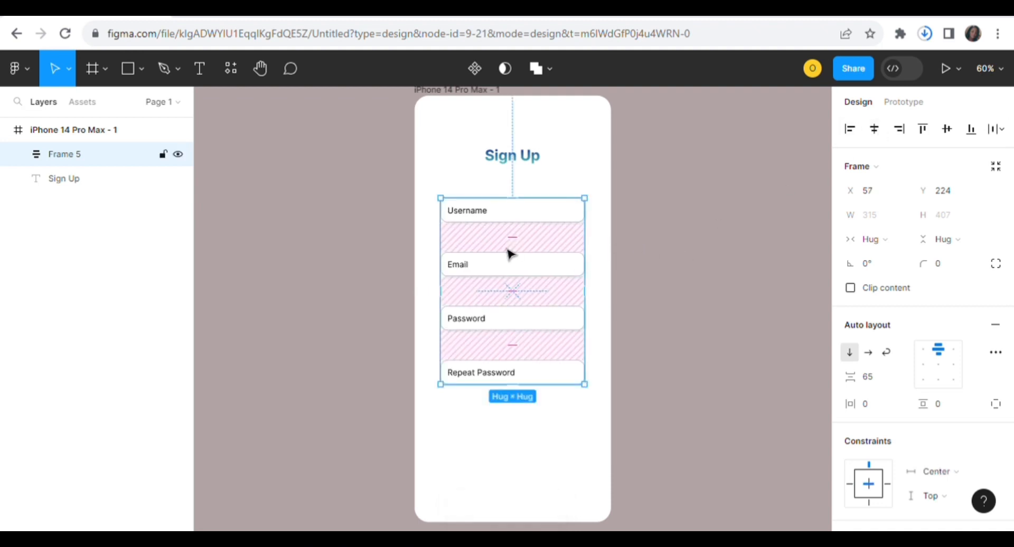
- Shift the input field group slightly down, recenter it horizontally, and set the spacing between its fields to 40
{"action": "mouse_move", "coordinate": [528, 255]}
{"action": "left_mouse_down"}
{"action": "mouse_move", "coordinate": [541, 269]}
{"action": "mouse_move", "coordinate": [502, 260]}
{"action": "mouse_move", "coordinate": [521, 262]}
{"action": "left_mouse_up"}
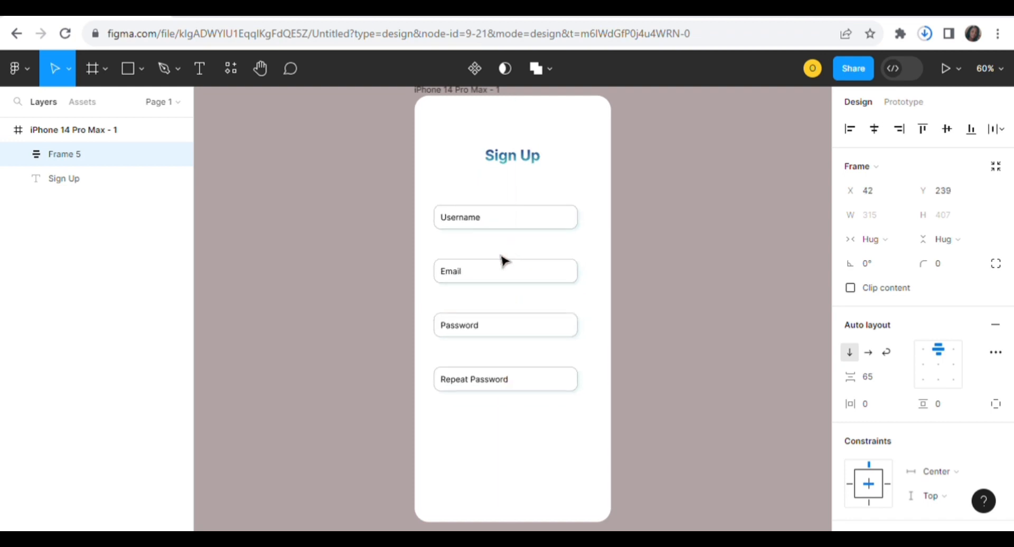
{"action": "left_click", "coordinate": [874, 129]}
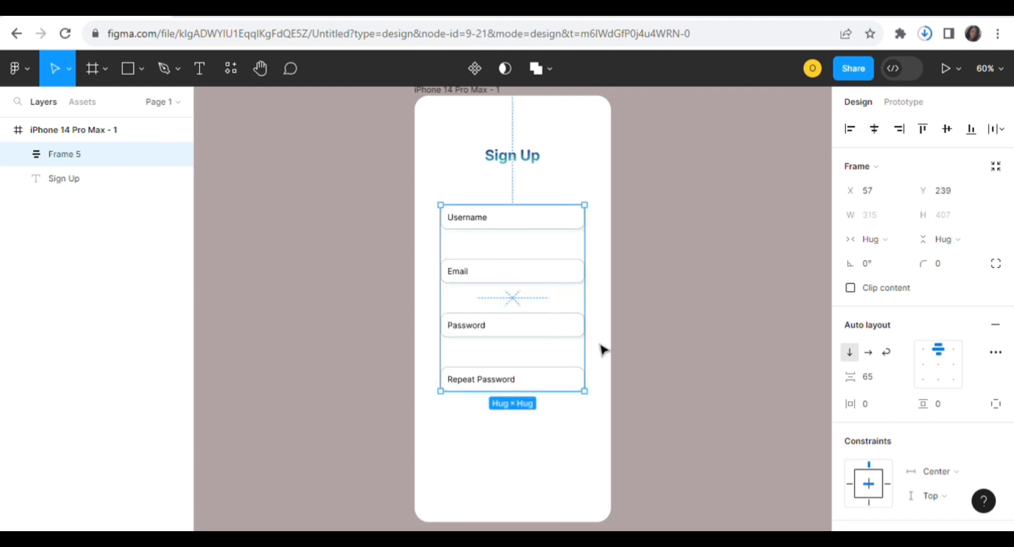
{"action": "left_click", "coordinate": [889, 376]}
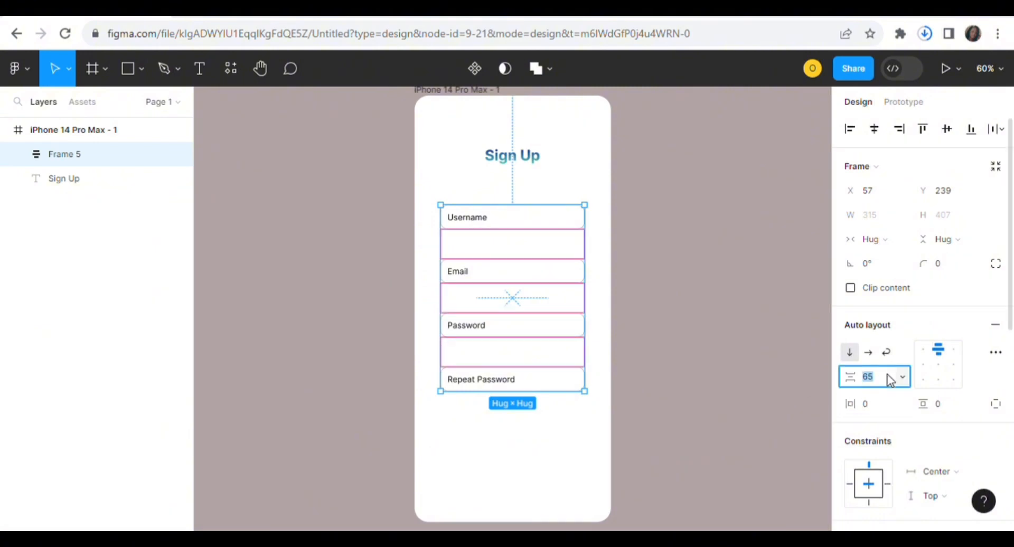
{"action": "key", "text": "Return"}
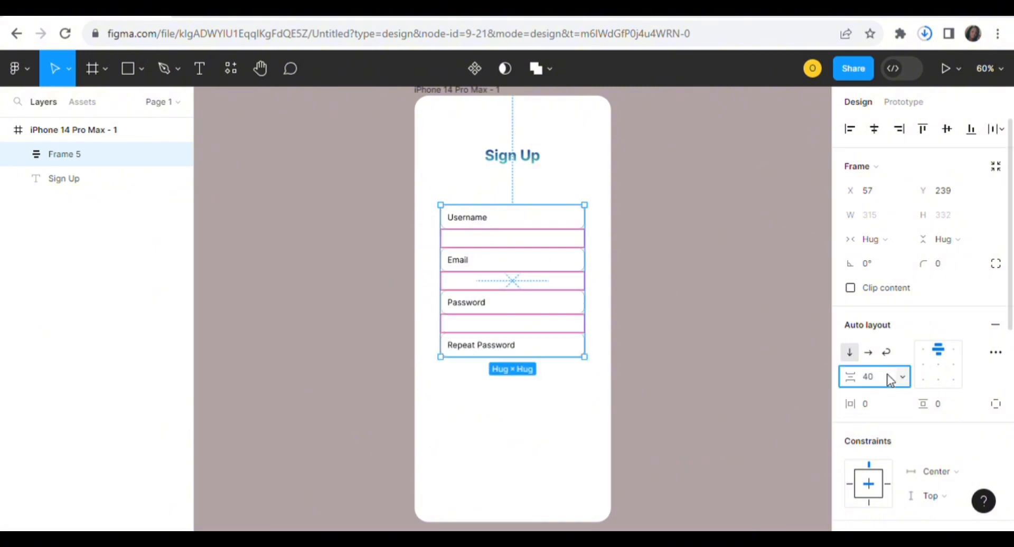
{"action": "left_click", "coordinate": [696, 384]}
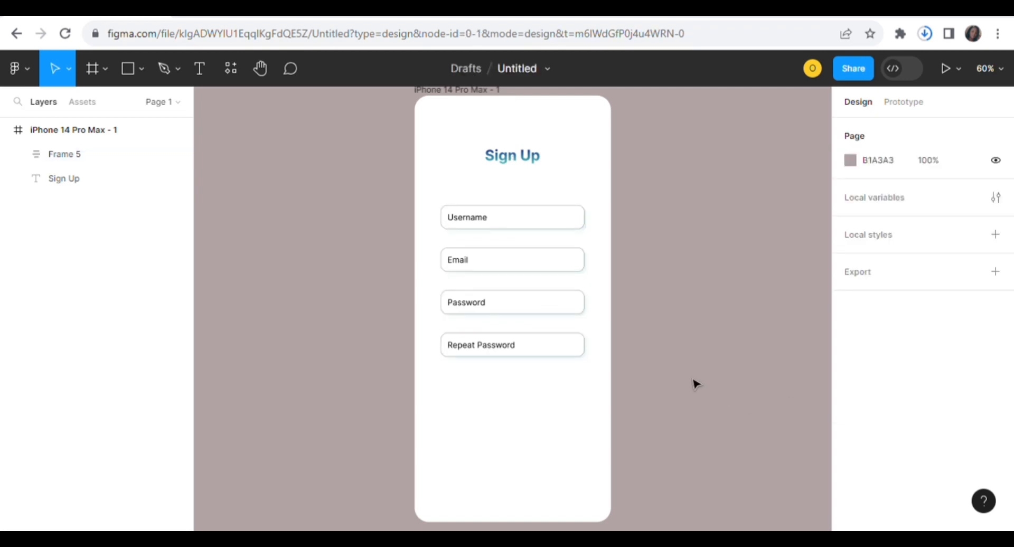
- Move the input field group up to Y 221 and center both it and the "Sign Up" heading horizontally in the frame
{"action": "left_click", "coordinate": [528, 287]}
{"action": "mouse_move", "coordinate": [528, 287]}
{"action": "left_mouse_down"}
{"action": "mouse_move", "coordinate": [534, 256]}
{"action": "mouse_move", "coordinate": [532, 280]}
{"action": "left_mouse_up"}
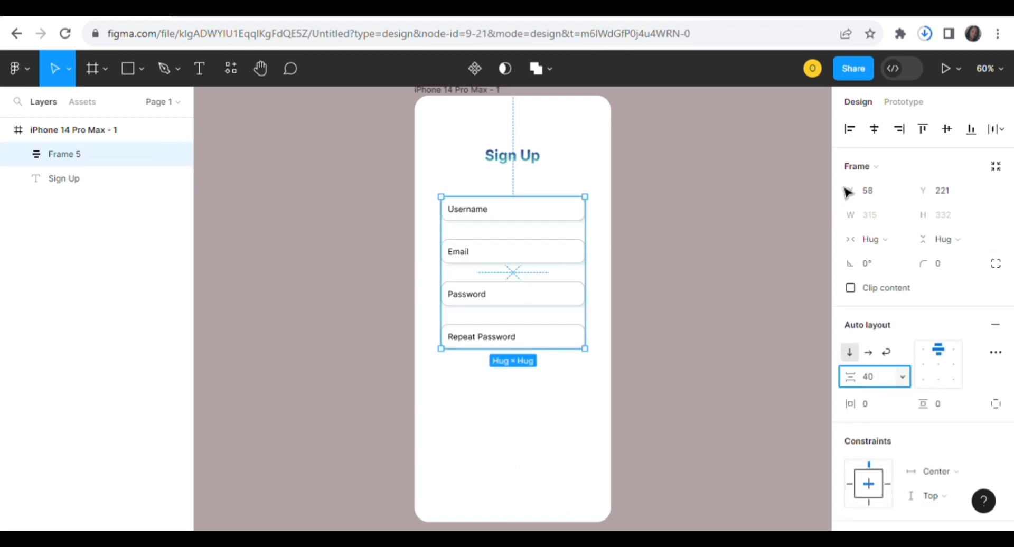
{"action": "left_click", "coordinate": [873, 133]}
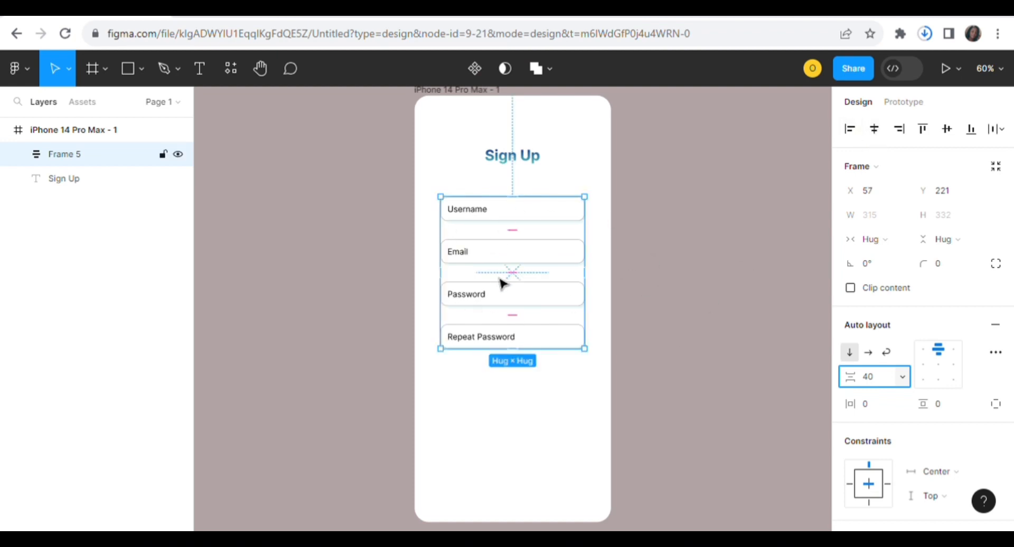
{"action": "left_click", "coordinate": [519, 163]}
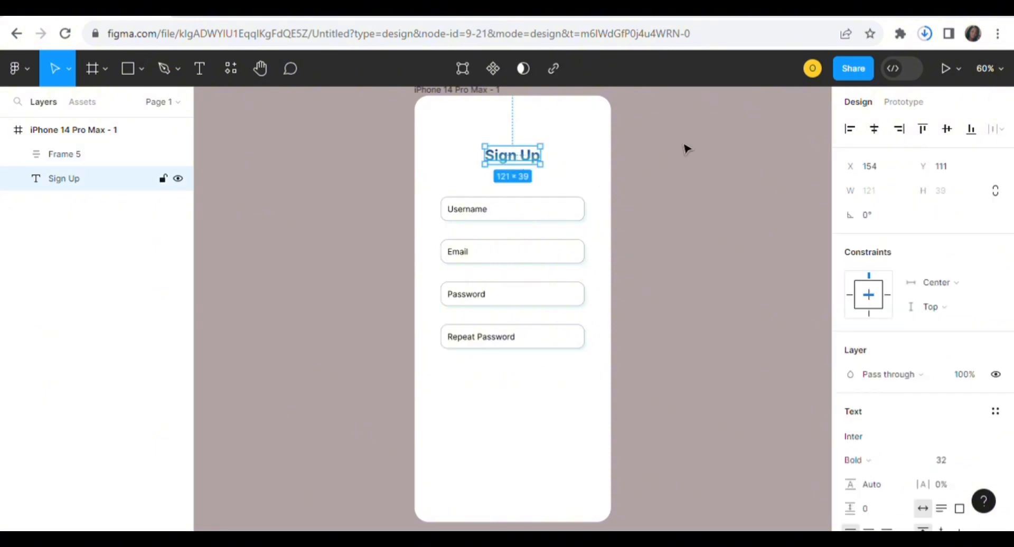
{"action": "left_click", "coordinate": [873, 131]}
{"action": "left_click", "coordinate": [558, 217]}
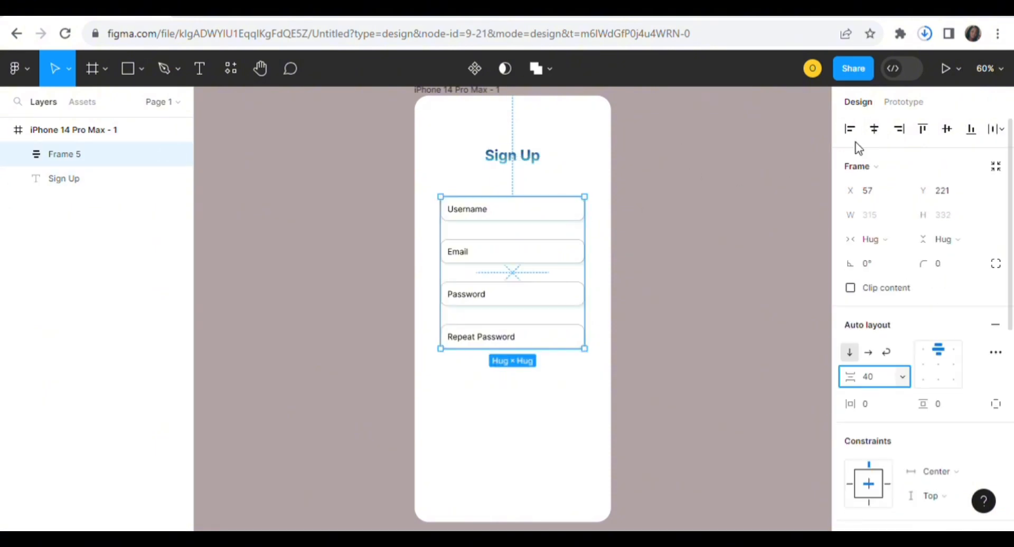
{"action": "left_click", "coordinate": [681, 276]}
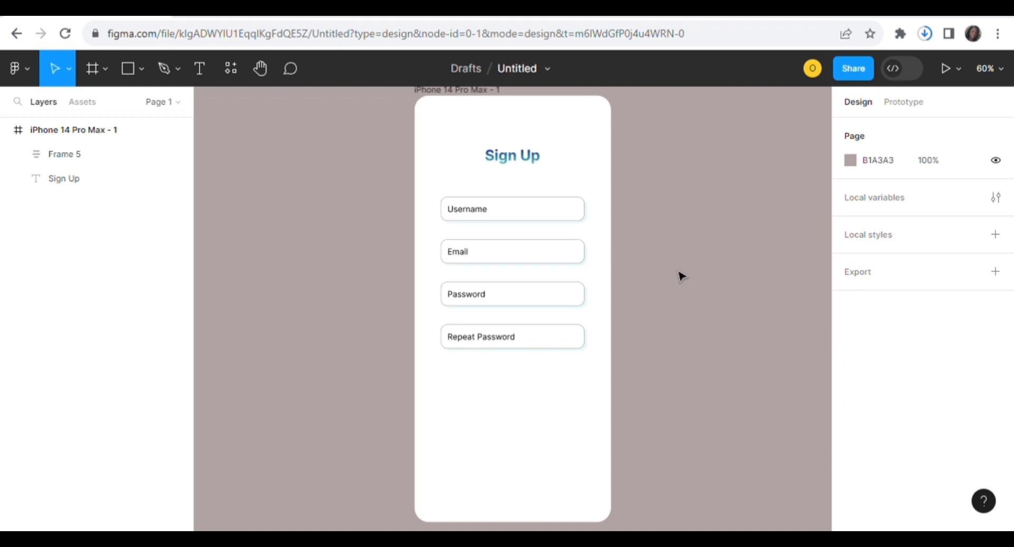
- Add the text "connect with us on socials" below the Repeat Password field
{"action": "left_click", "coordinate": [198, 72]}
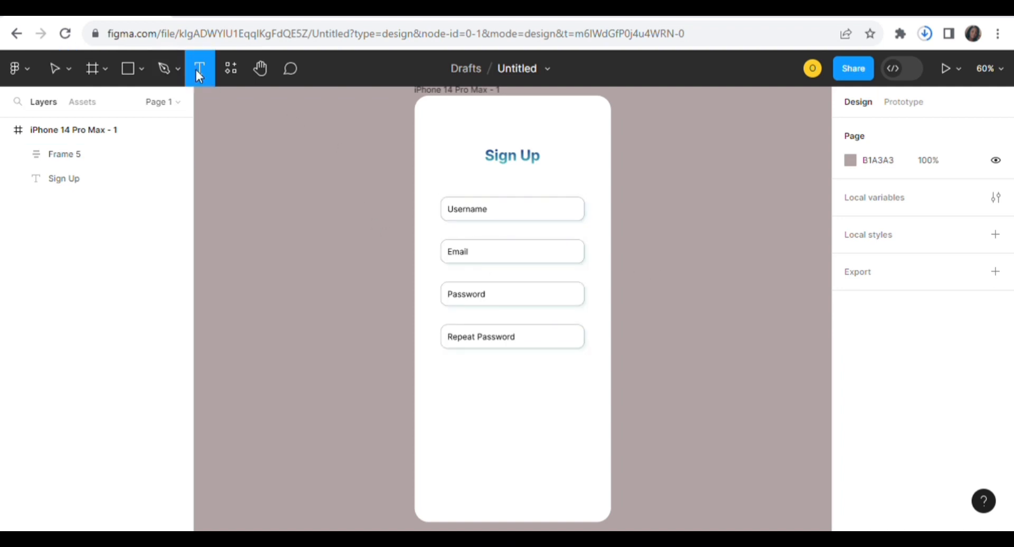
{"action": "left_click", "coordinate": [463, 394]}
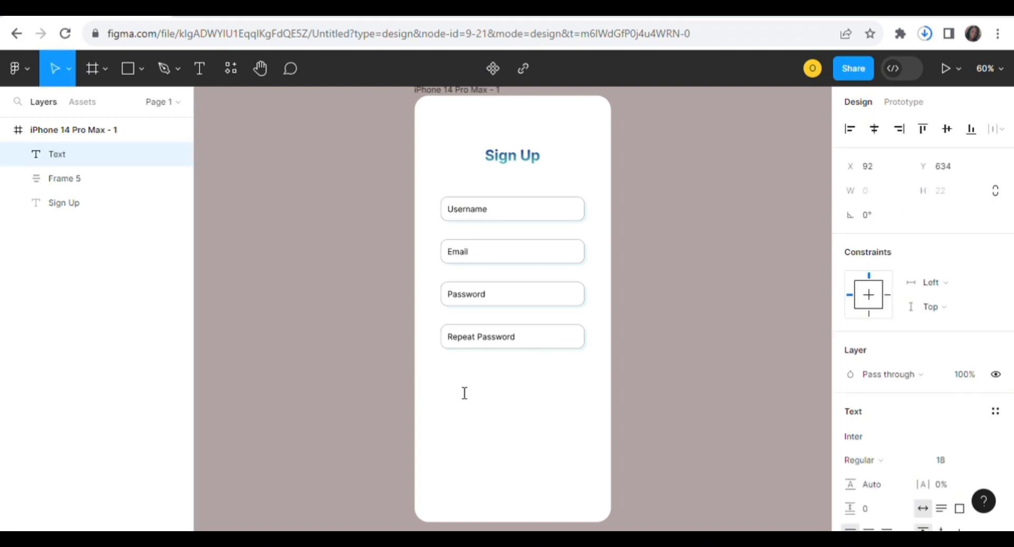
{"action": "type", "text": "connect with us on socials"}
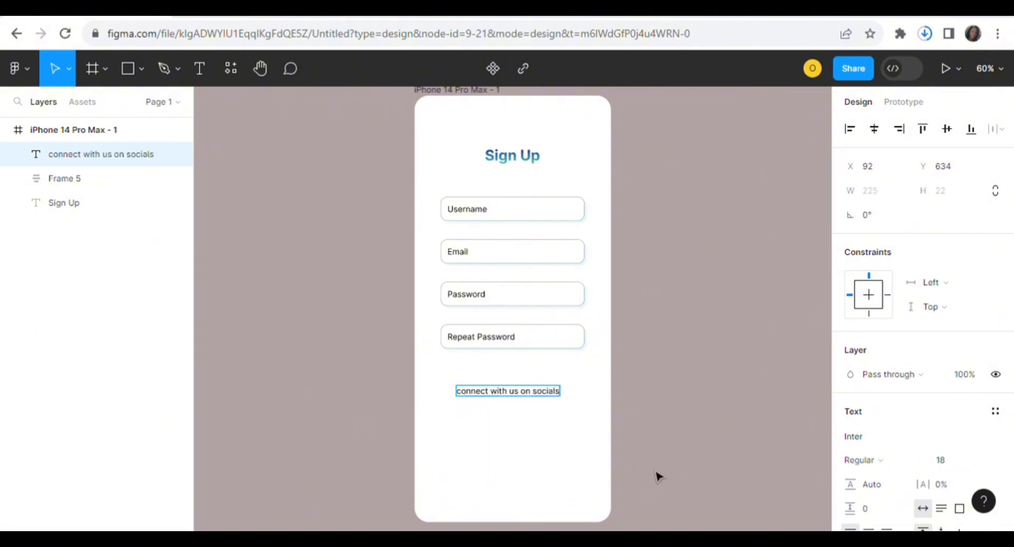
{"action": "key", "text": "Escape"}
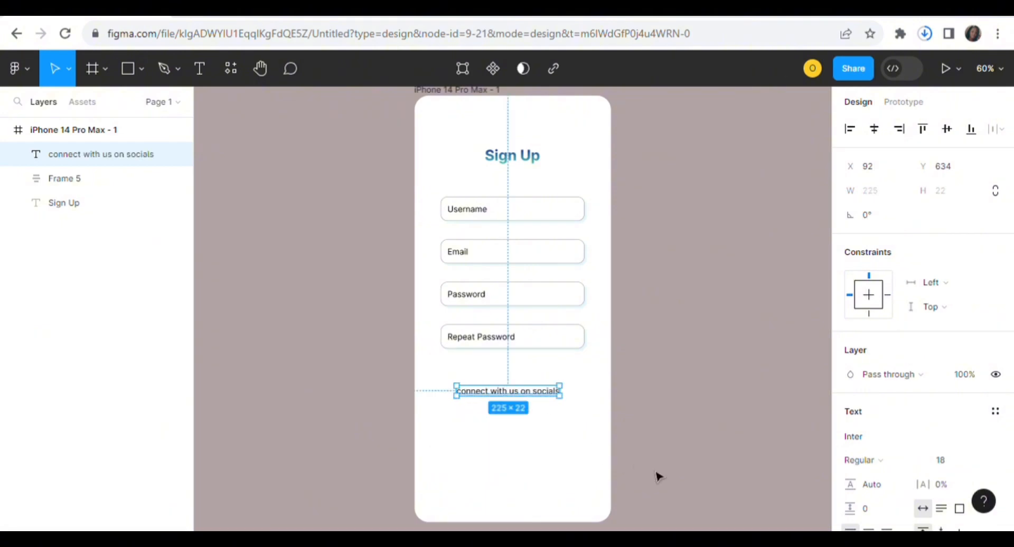
- Capitalize each word of the socials text so it reads "Connect With Us On Socials"
{"action": "double_click", "coordinate": [471, 397]}
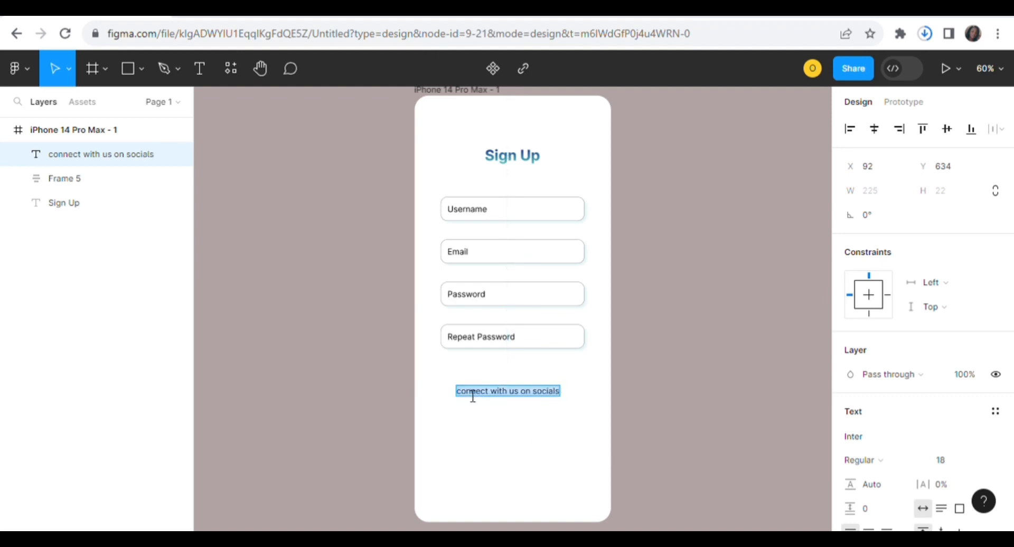
{"action": "left_click", "coordinate": [468, 396]}
{"action": "key", "text": "BackSpace"}
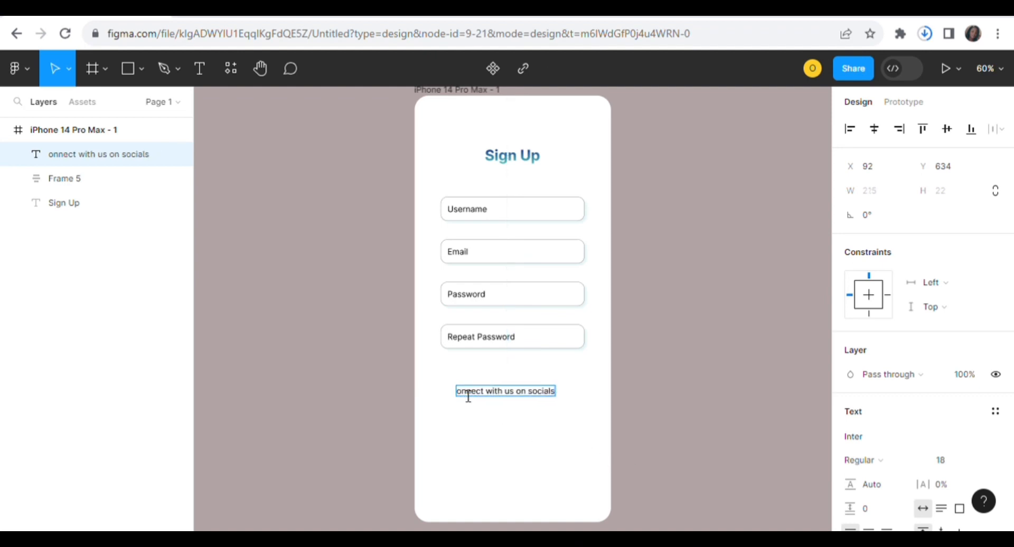
{"action": "type", "text": "C"}
{"action": "key", "text": "Escape"}
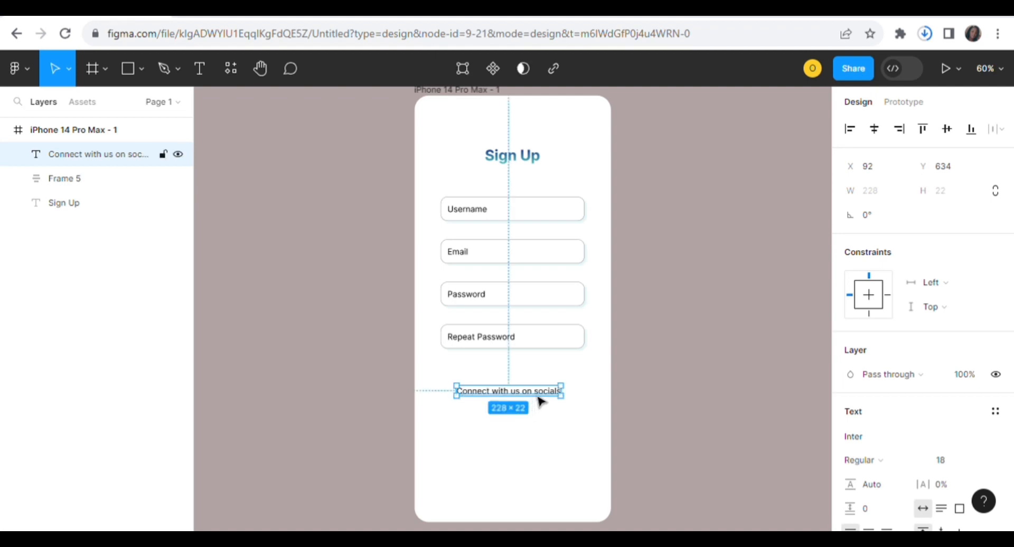
{"action": "double_click", "coordinate": [542, 397]}
{"action": "left_click", "coordinate": [544, 395]}
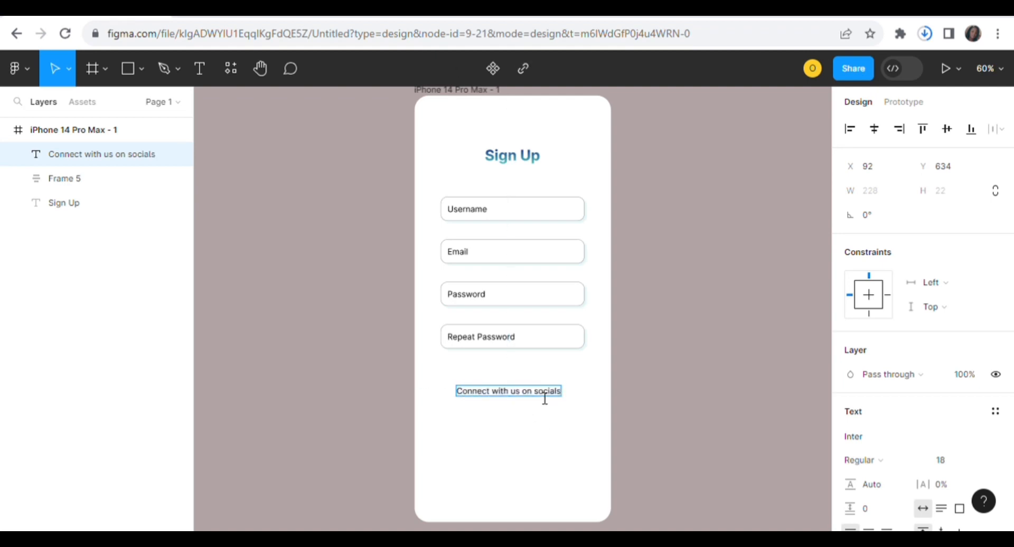
{"action": "key", "text": "BackSpace"}
{"action": "type", "text": "S"}
{"action": "key", "text": "Left"}
{"action": "key", "text": "Left"}
{"action": "key", "text": "Left"}
{"action": "key", "text": "BackSpace"}
{"action": "type", "text": "O"}
{"action": "key", "text": "BackSpace"}
{"action": "type", "text": "U"}
{"action": "key", "text": "BackSpace"}
{"action": "type", "text": "W"}
{"action": "key", "text": "Escape"}
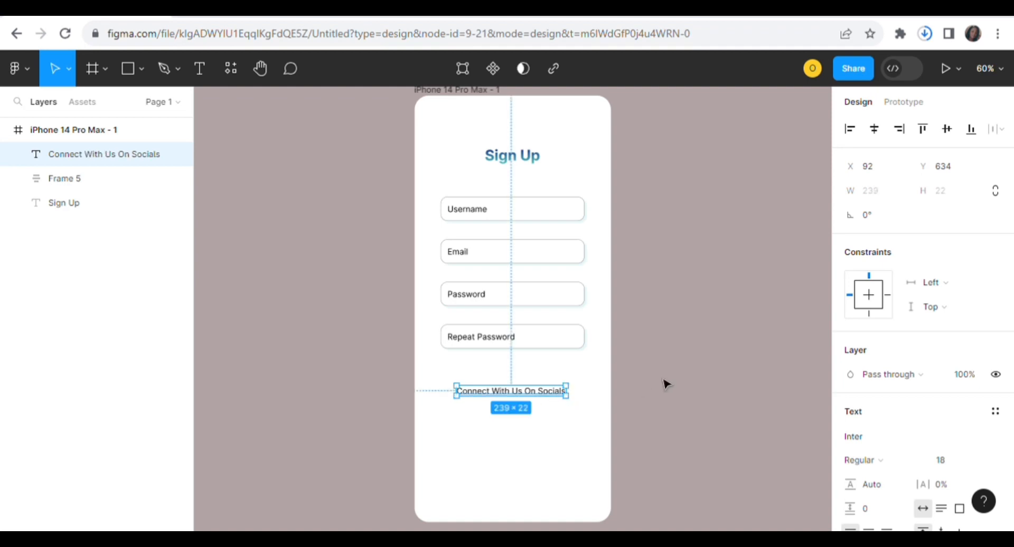
- Set the "Connect With Us On Socials" text to Semi Bold and center it horizontally in the frame
{"action": "double_click", "coordinate": [548, 397]}
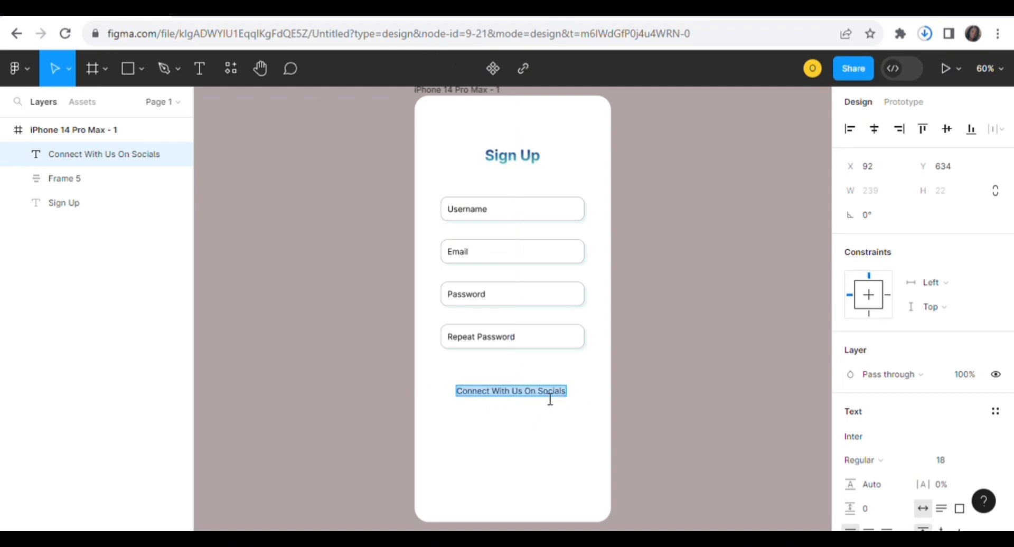
{"action": "left_click", "coordinate": [920, 461]}
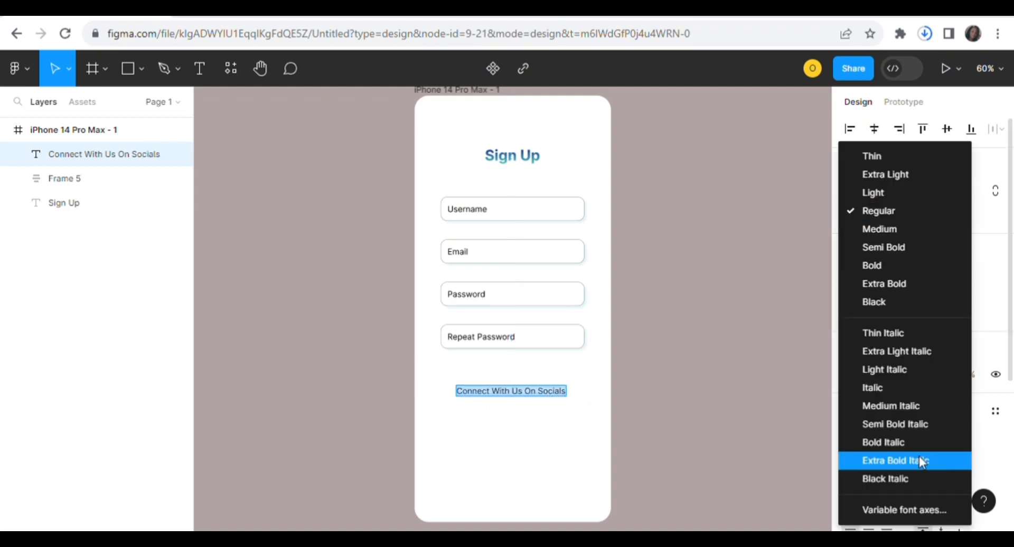
{"action": "left_click", "coordinate": [883, 248]}
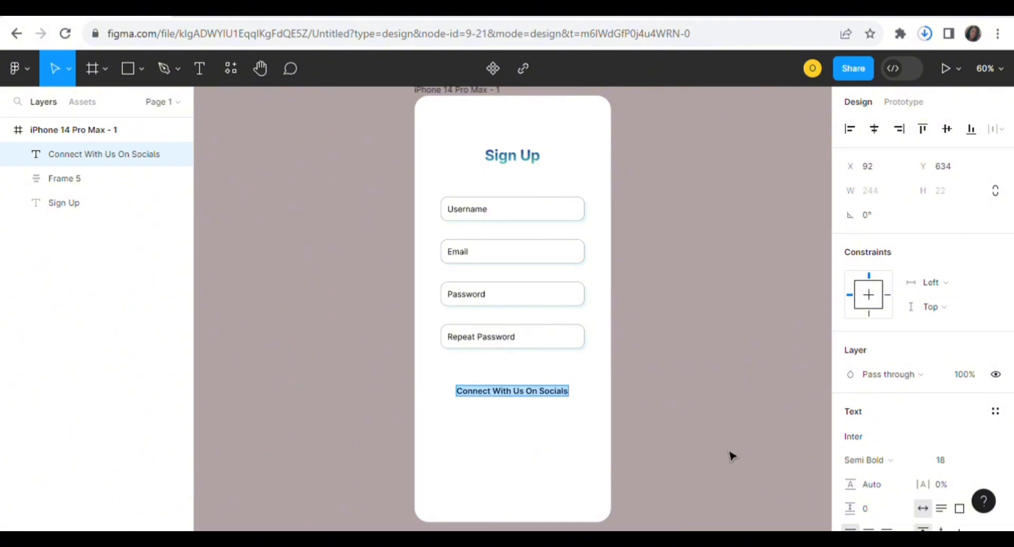
{"action": "key", "text": "Escape"}
{"action": "left_click", "coordinate": [881, 139]}
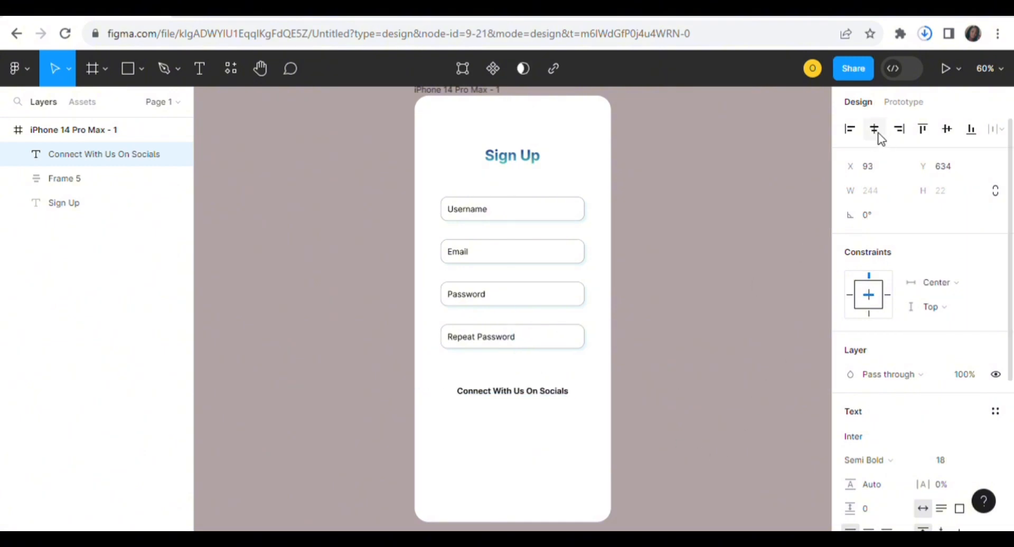
{"action": "left_click", "coordinate": [717, 339]}
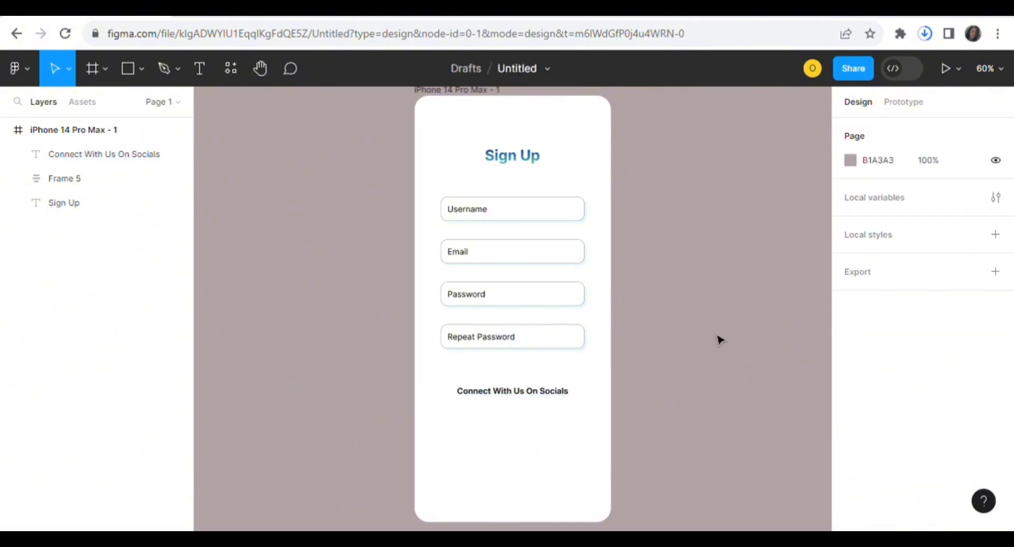
- Run the Iconify plugin and search its icons for "facebook"
{"action": "left_click", "coordinate": [27, 72]}
{"action": "mouse_move", "coordinate": [79, 308]}
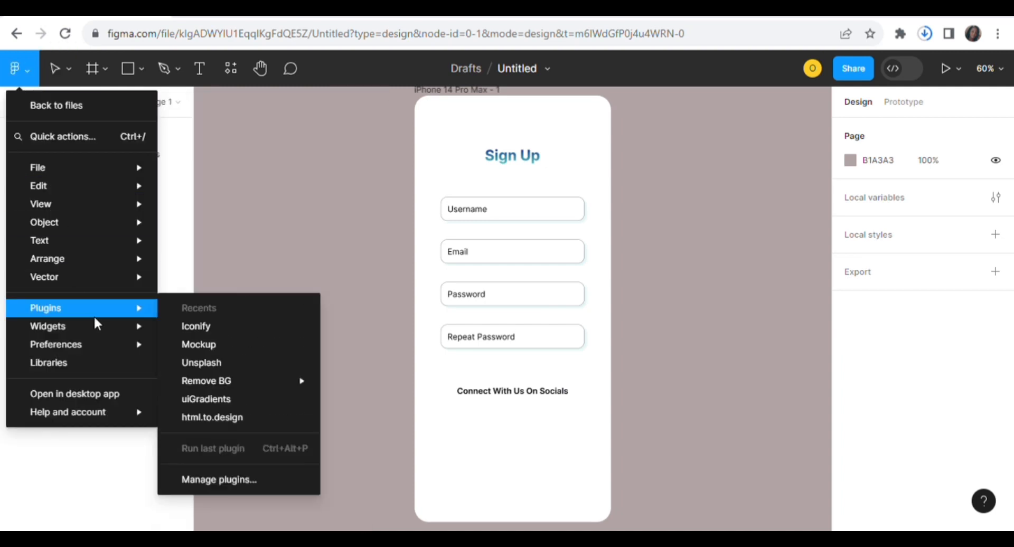
{"action": "left_click", "coordinate": [186, 328]}
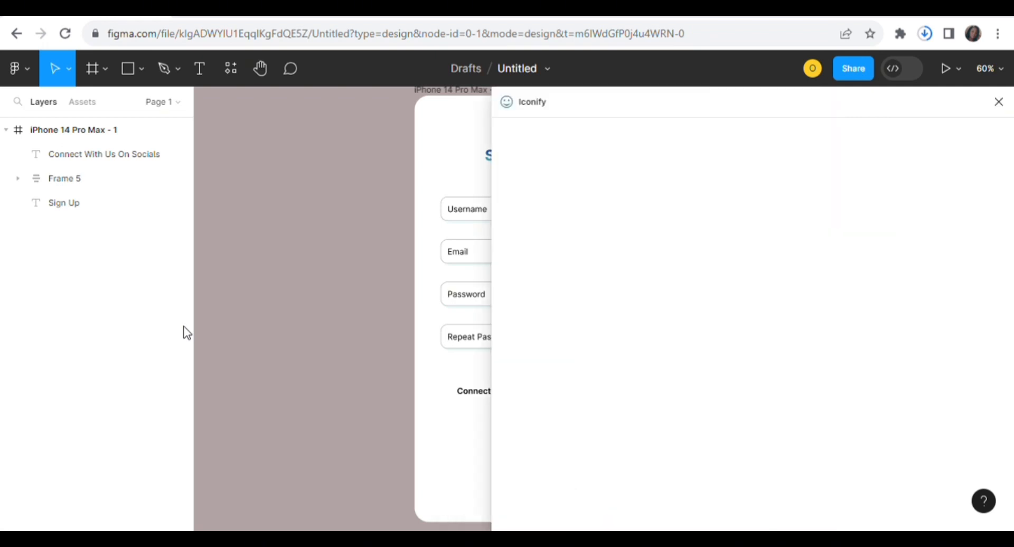
{"action": "left_click", "coordinate": [572, 245]}
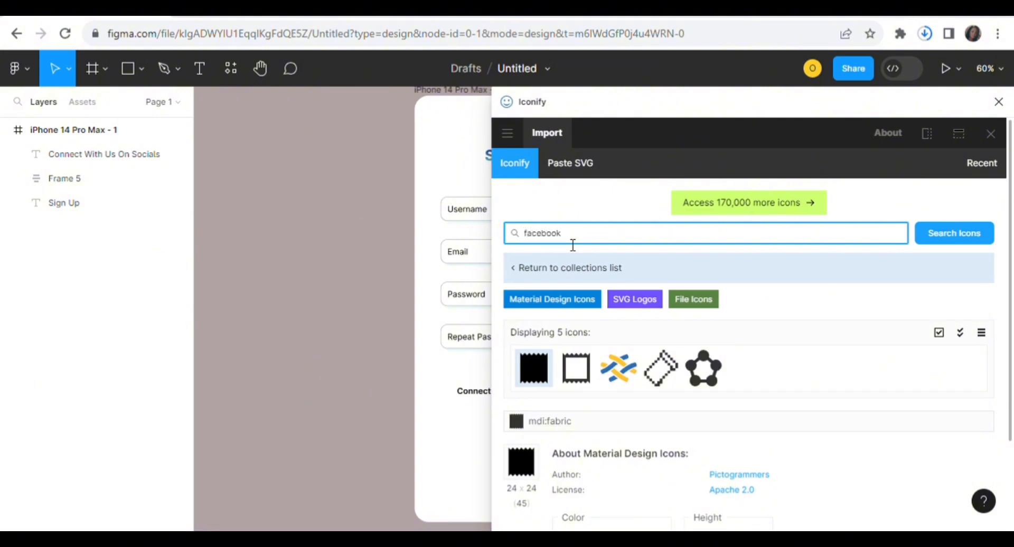
{"action": "key", "text": "Return"}
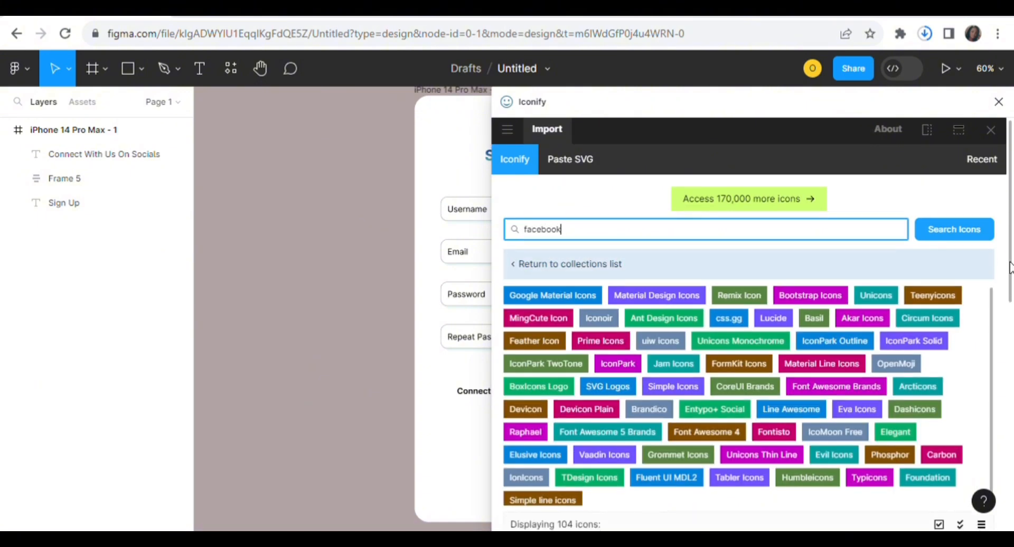
- Import the MingCute "facebook-fill" icon from the search results
{"action": "left_click_drag", "start_coordinate": [1010, 267], "coordinate": [989, 407]}
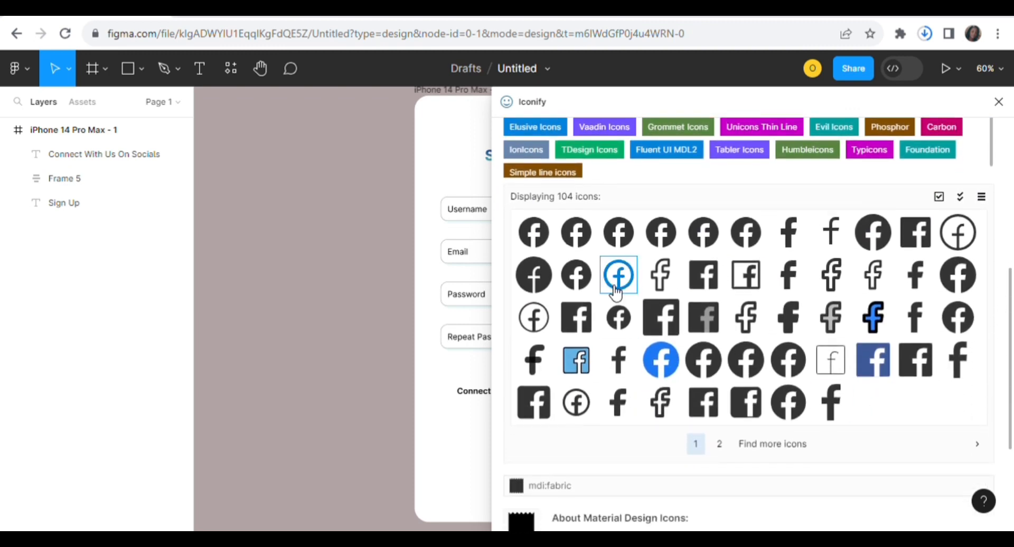
{"action": "left_click", "coordinate": [576, 275]}
{"action": "scroll", "coordinate": [686, 369], "scroll_direction": "down", "scroll_amount": 3}
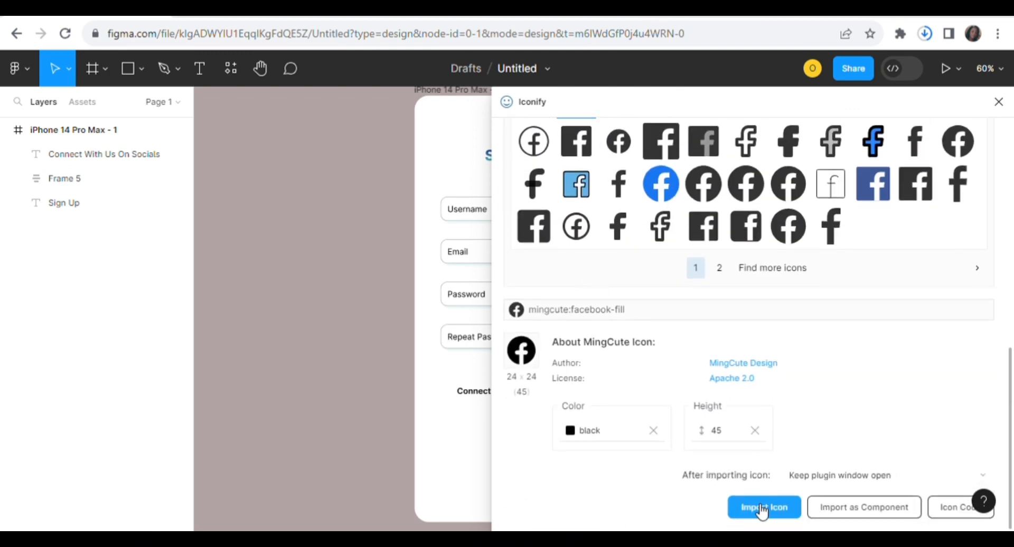
{"action": "left_click", "coordinate": [762, 508]}
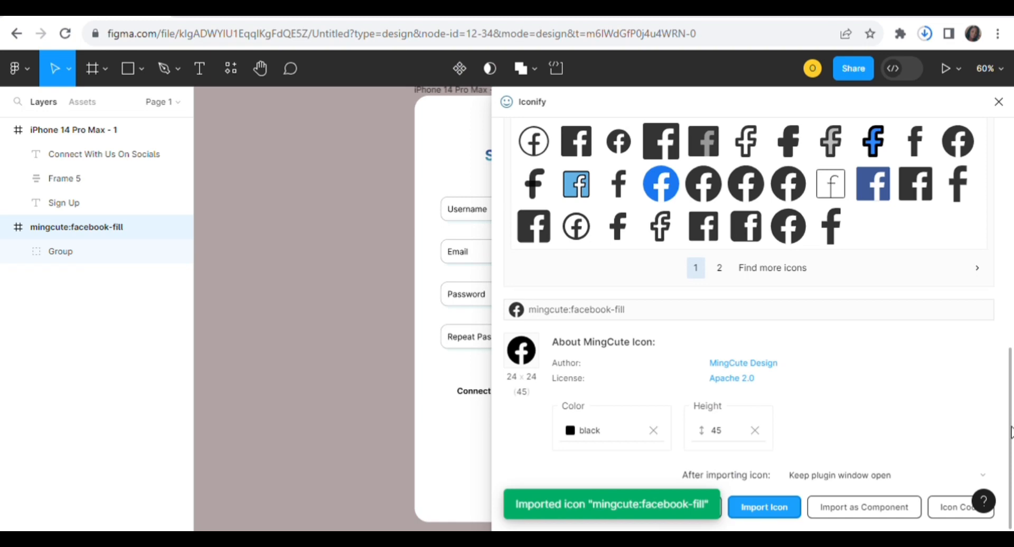
- Search the Iconify icons for "instagram" and bring the matching icons into view
{"action": "left_click_drag", "start_coordinate": [1011, 433], "coordinate": [1000, 230]}
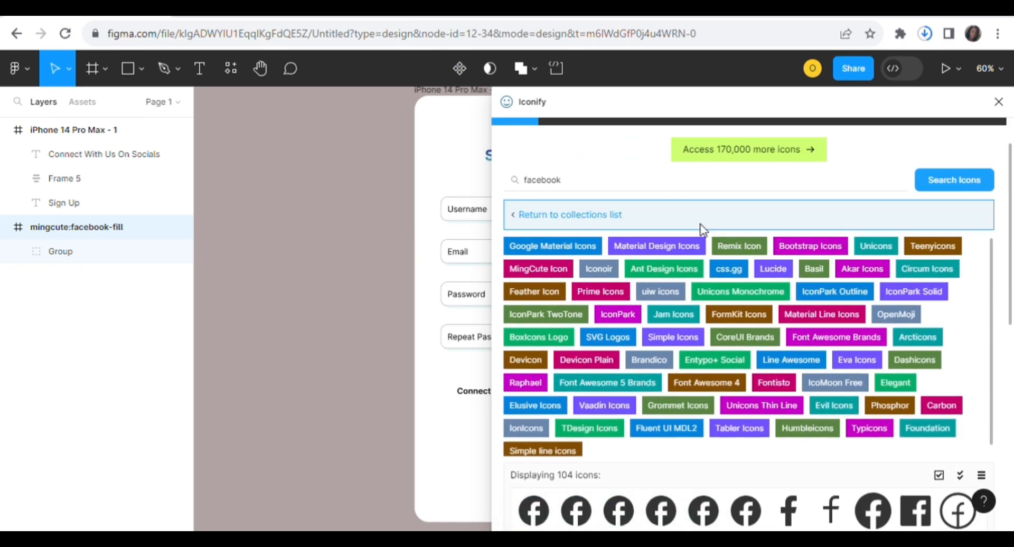
{"action": "left_click", "coordinate": [670, 190]}
{"action": "key", "text": "BackSpace"}
{"action": "key", "text": "BackSpace"}
{"action": "key", "text": "BackSpace"}
{"action": "key", "text": "BackSpace"}
{"action": "key", "text": "BackSpace"}
{"action": "key", "text": "BackSpace"}
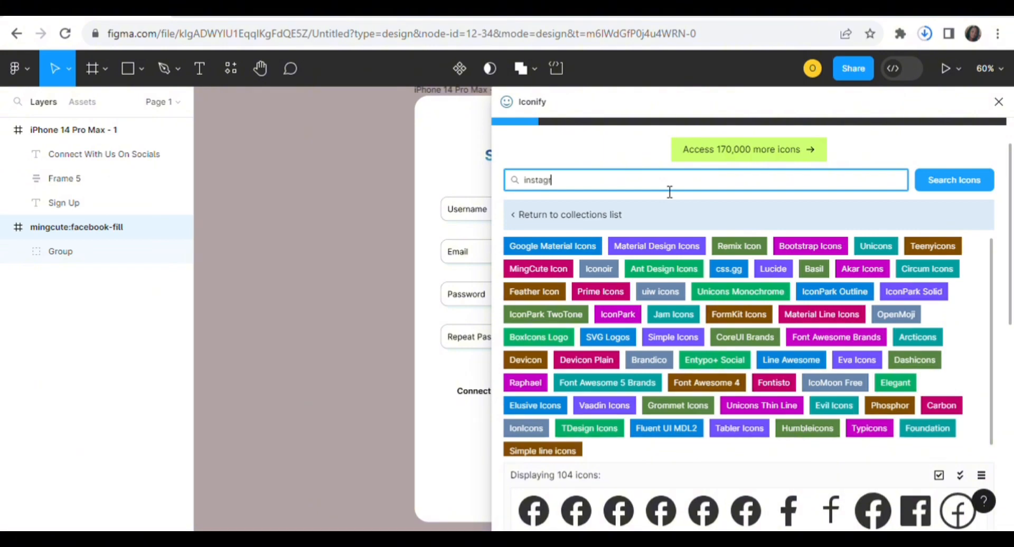
{"action": "key", "text": "Return"}
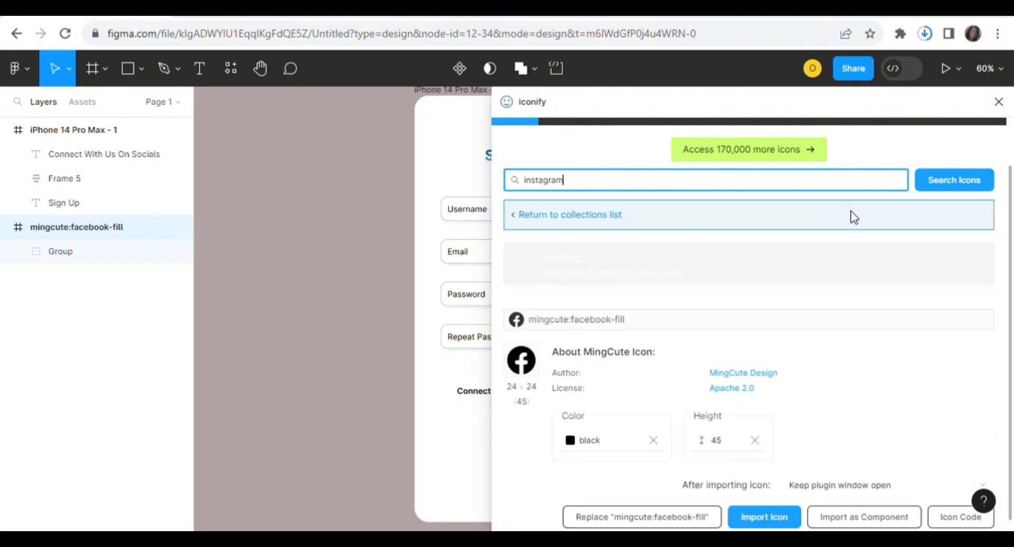
{"action": "left_click_drag", "start_coordinate": [1008, 190], "coordinate": [1009, 272]}
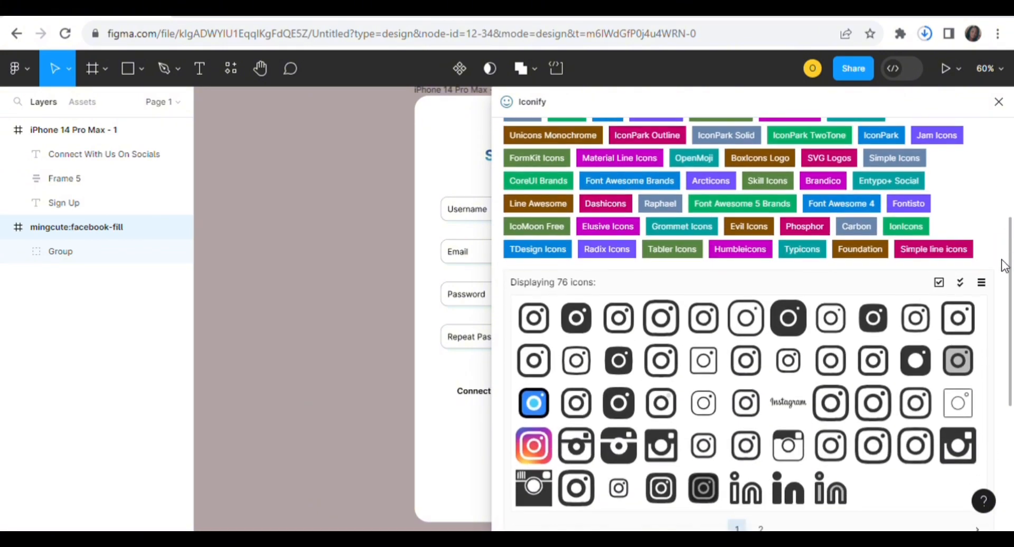
- Import the Remix Icon "instagram-fill" icon from the search results
{"action": "left_click", "coordinate": [588, 332]}
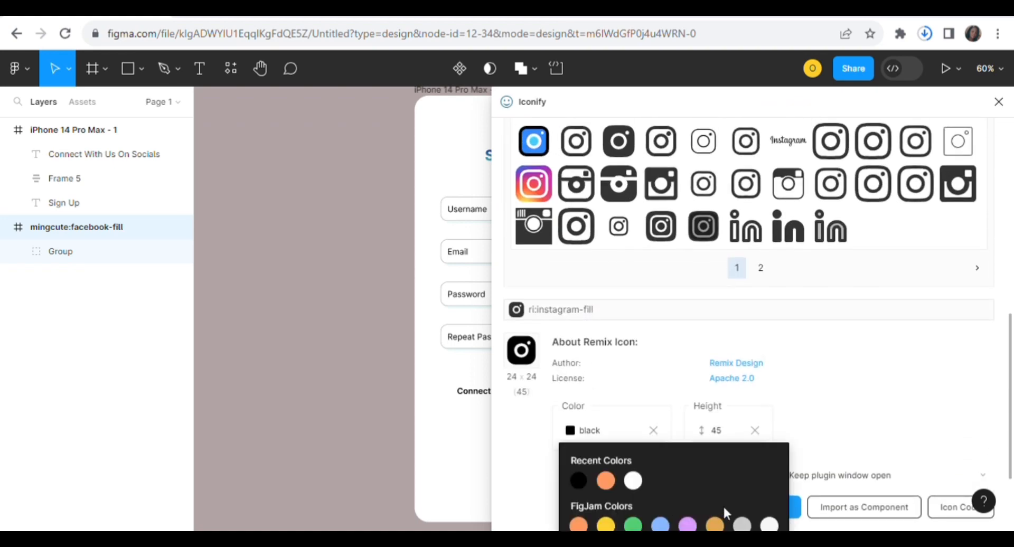
{"action": "left_click", "coordinate": [800, 508]}
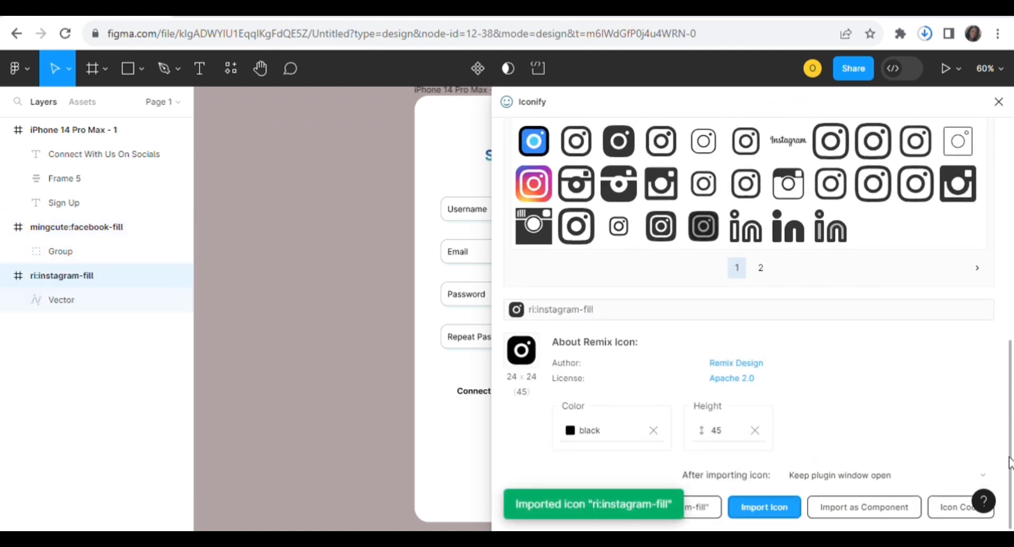
- Search the Iconify icons for "tiktok"
{"action": "scroll", "coordinate": [1010, 464], "scroll_direction": "up", "scroll_amount": 10}
{"action": "left_click", "coordinate": [751, 228]}
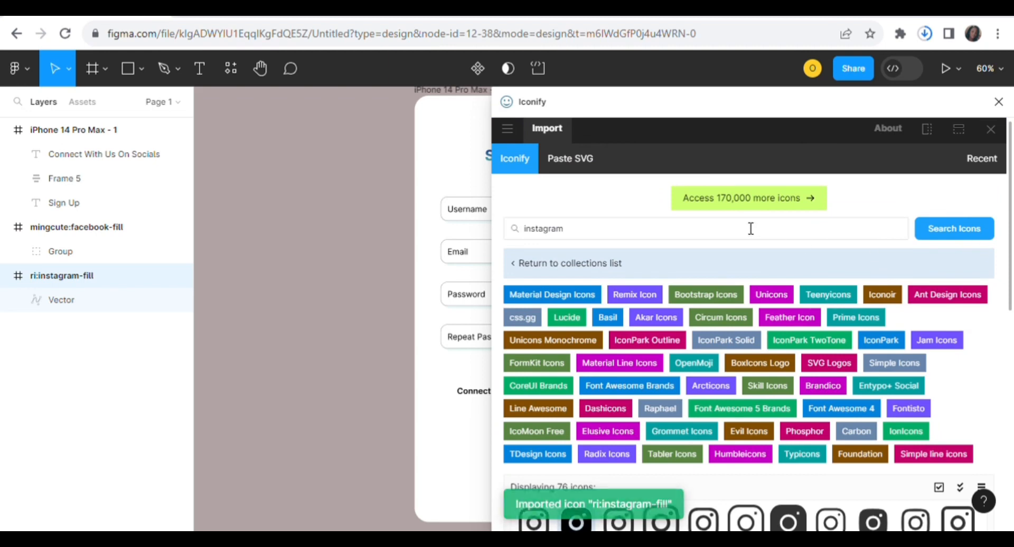
{"action": "key", "text": "BackSpace"}
{"action": "key", "text": "BackSpace"}
{"action": "key", "text": "BackSpace"}
{"action": "key", "text": "BackSpace"}
{"action": "key", "text": "BackSpace"}
{"action": "key", "text": "BackSpace"}
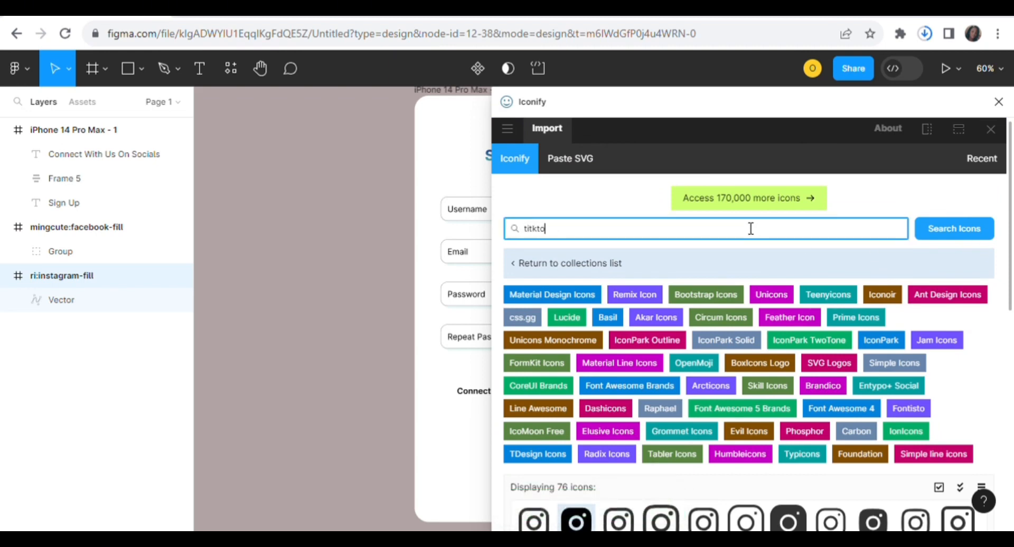
{"action": "key", "text": "Return"}
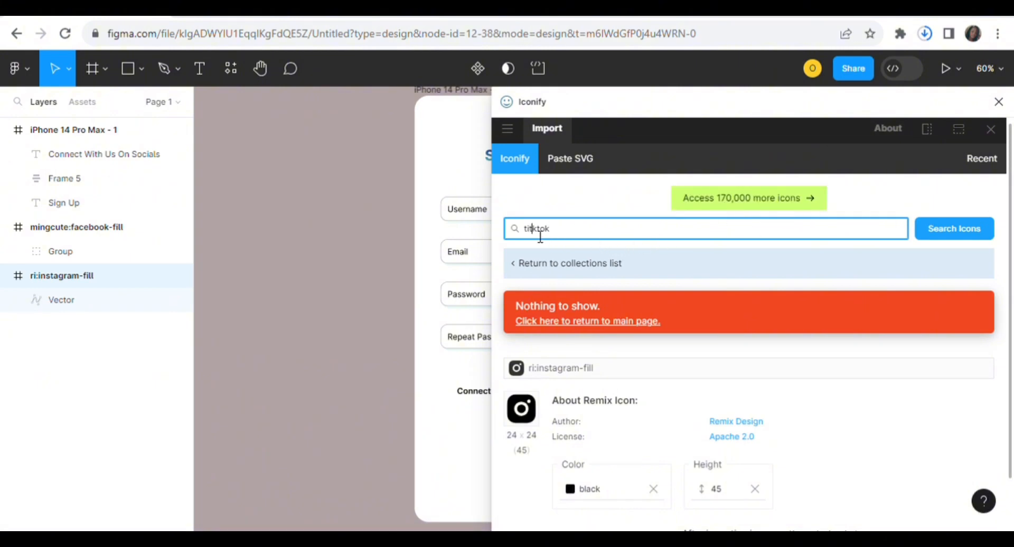
{"action": "key", "text": "Return"}
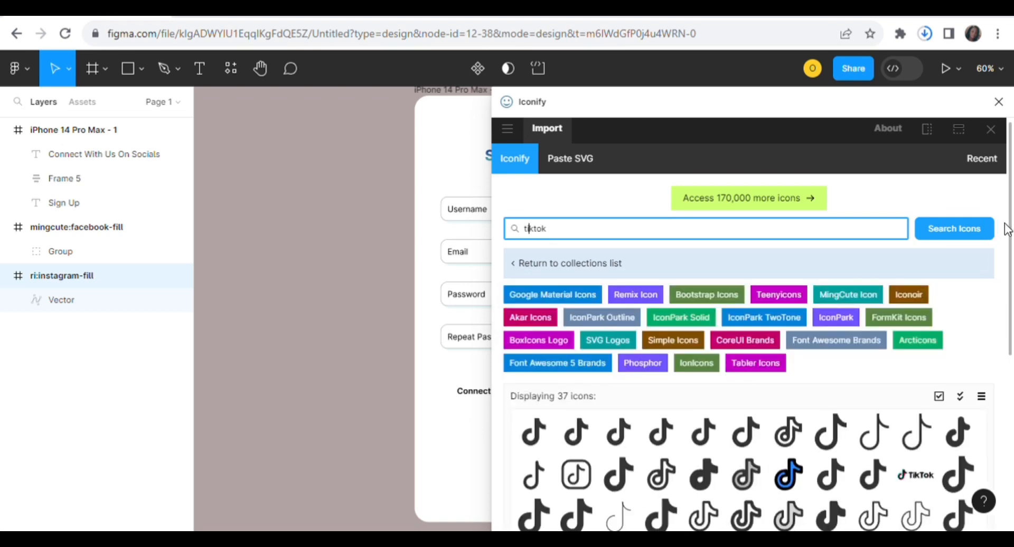
- Import the Google Material "baseline-tiktok" icon and close the Iconify plugin
{"action": "left_click", "coordinate": [539, 441]}
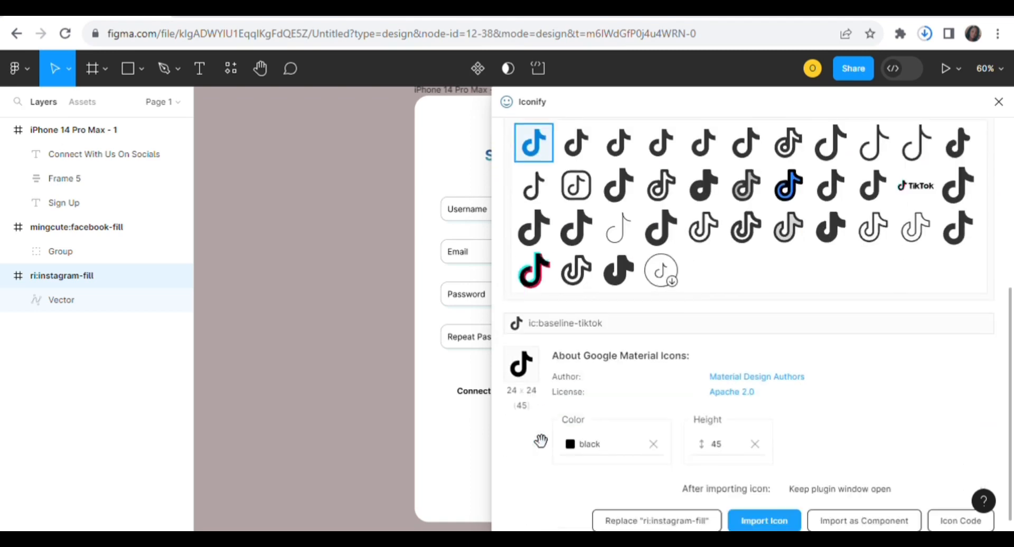
{"action": "left_click", "coordinate": [608, 443]}
{"action": "left_click", "coordinate": [796, 510]}
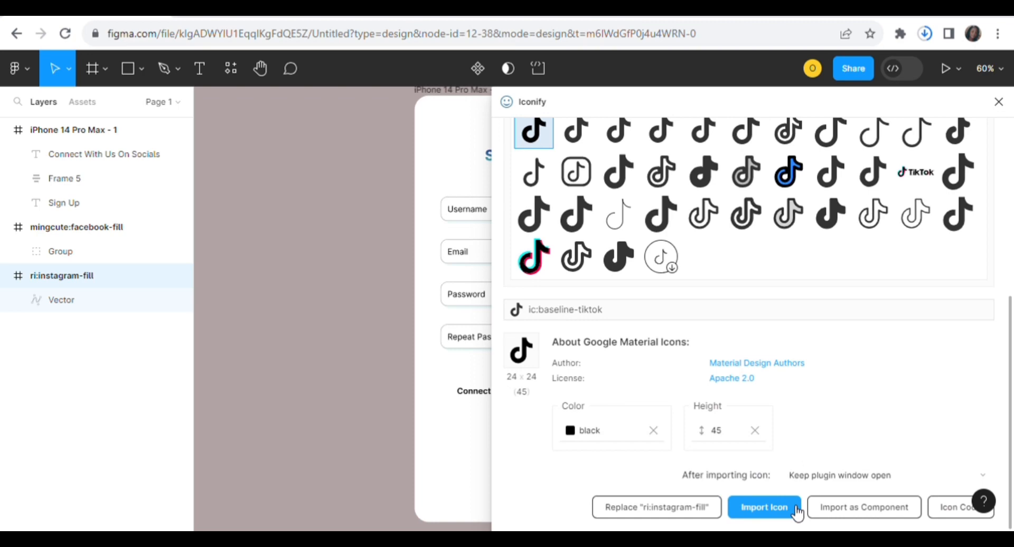
{"action": "left_click", "coordinate": [782, 508]}
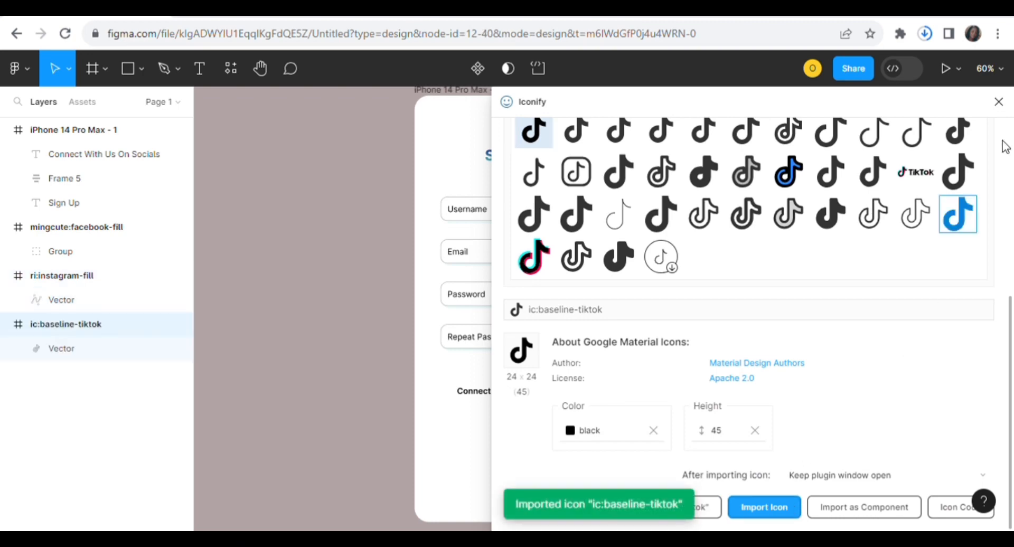
{"action": "left_click", "coordinate": [998, 102]}
{"action": "left_click", "coordinate": [788, 361]}
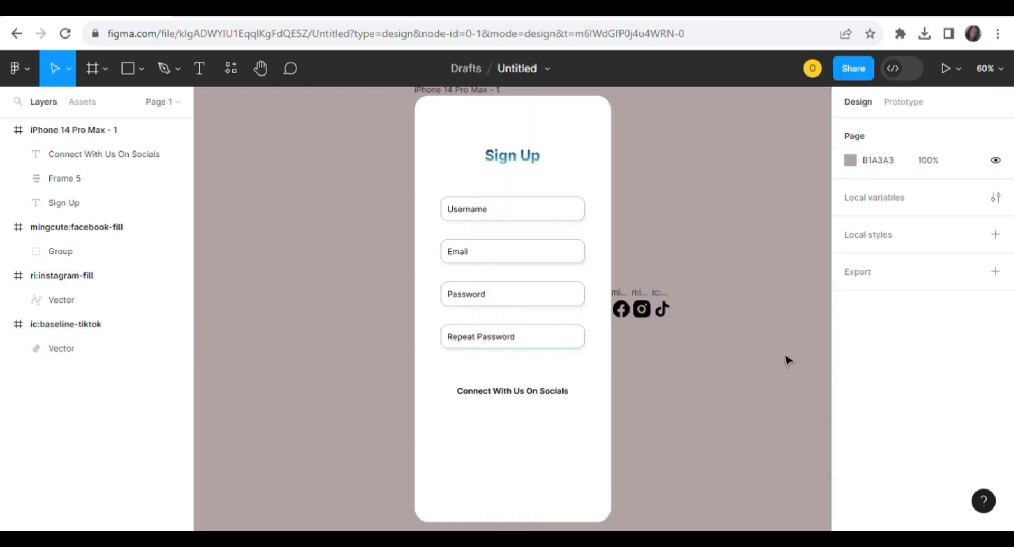
- Move the Facebook, Instagram and TikTok vectors out of their imported frames onto the empty canvas beside the phone frame
{"action": "left_click_drag", "start_coordinate": [623, 310], "coordinate": [632, 374]}
{"action": "left_click_drag", "start_coordinate": [642, 309], "coordinate": [687, 388]}
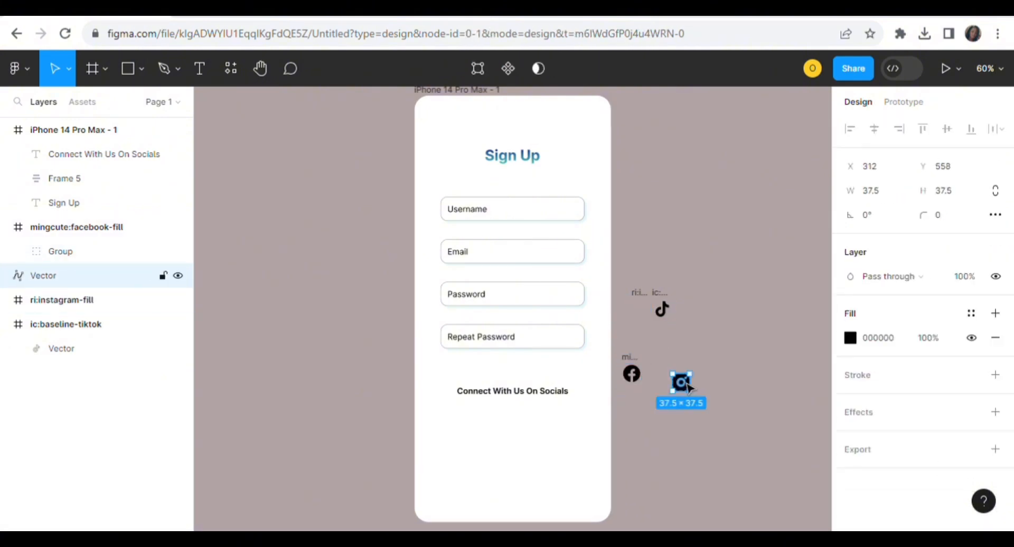
{"action": "left_click_drag", "start_coordinate": [662, 311], "coordinate": [733, 356]}
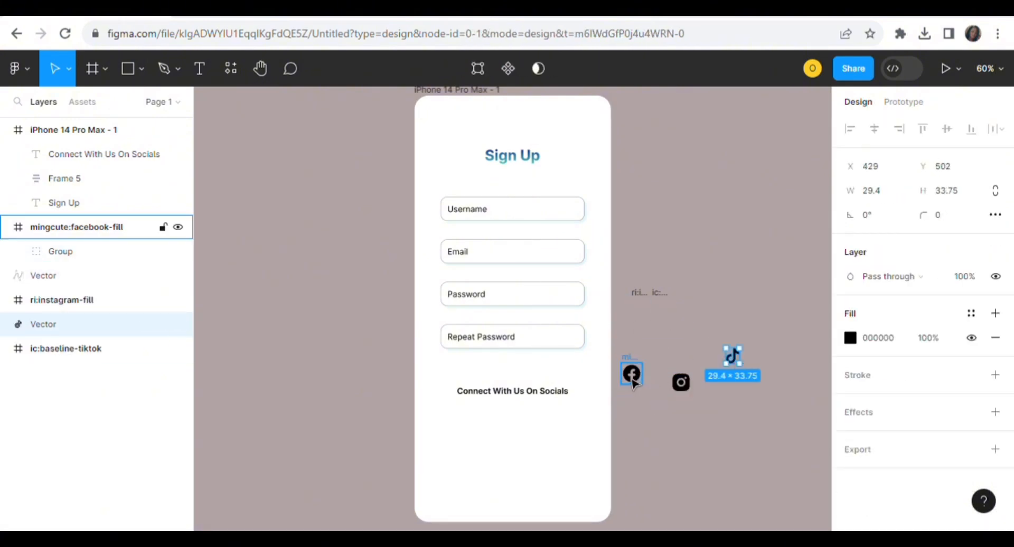
{"action": "left_click_drag", "start_coordinate": [634, 384], "coordinate": [710, 441]}
{"action": "double_click", "coordinate": [652, 417]}
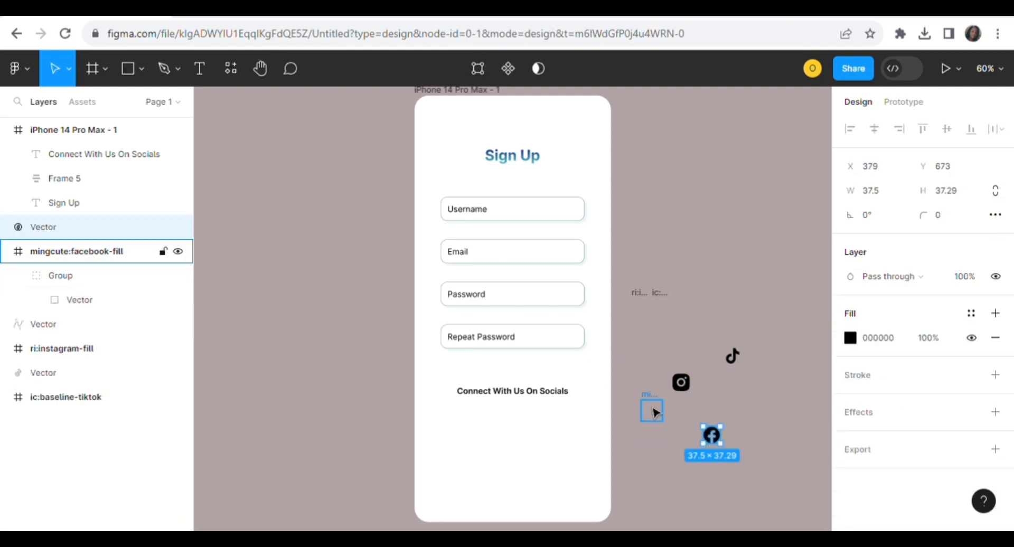
- Delete the three empty icon frames left on the canvas
{"action": "left_click", "coordinate": [655, 413]}
{"action": "key", "text": "Delete"}
{"action": "left_click_drag", "start_coordinate": [689, 298], "coordinate": [645, 321]}
{"action": "key", "text": "Delete"}
- Place the Instagram, Facebook and TikTok icons in a row beneath the "Connect With Us On Socials" text in the phone frame
{"action": "left_click", "coordinate": [683, 385]}
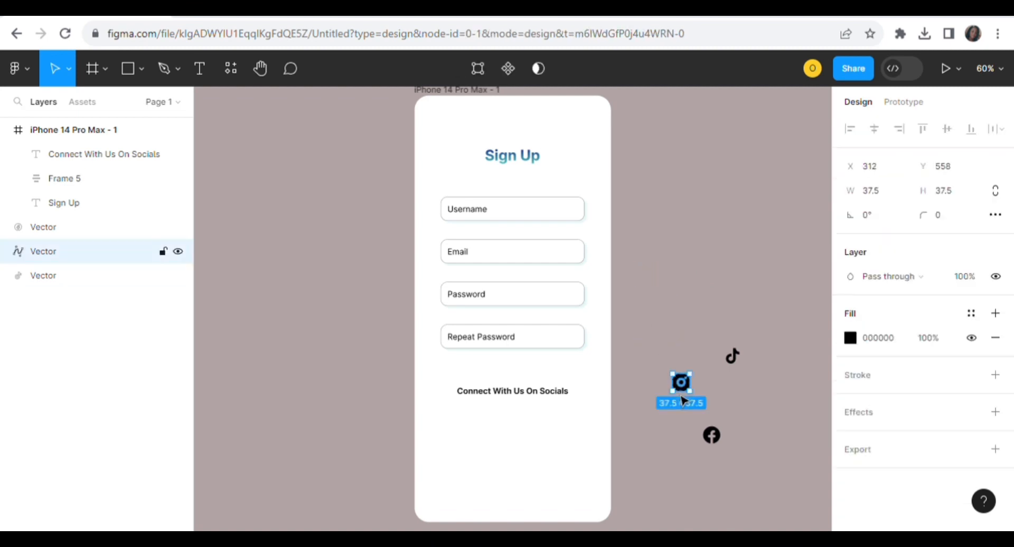
{"action": "left_click_drag", "start_coordinate": [686, 388], "coordinate": [478, 415]}
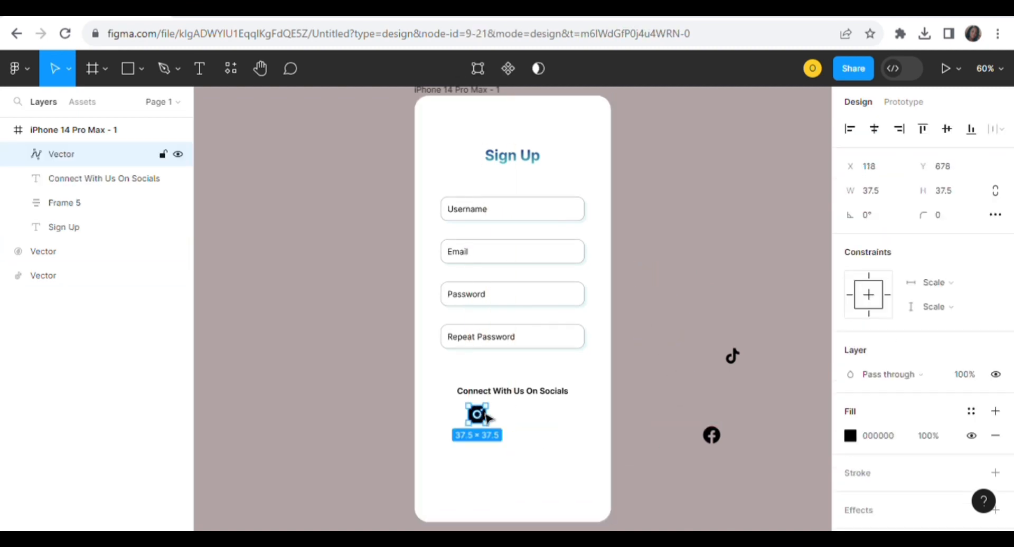
{"action": "left_click", "coordinate": [714, 436]}
{"action": "key", "text": "Return"}
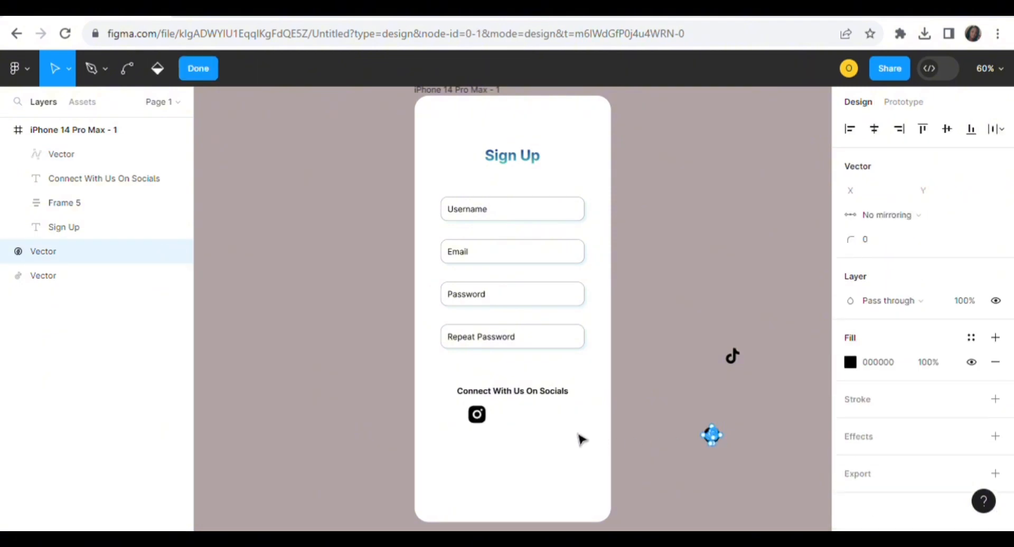
{"action": "left_click", "coordinate": [199, 70]}
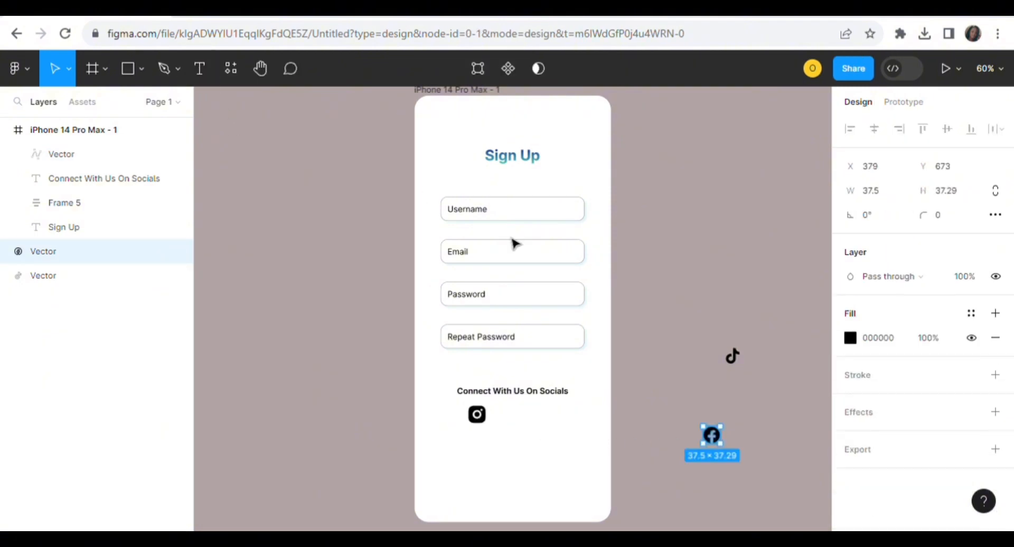
{"action": "left_click_drag", "start_coordinate": [712, 435], "coordinate": [514, 420]}
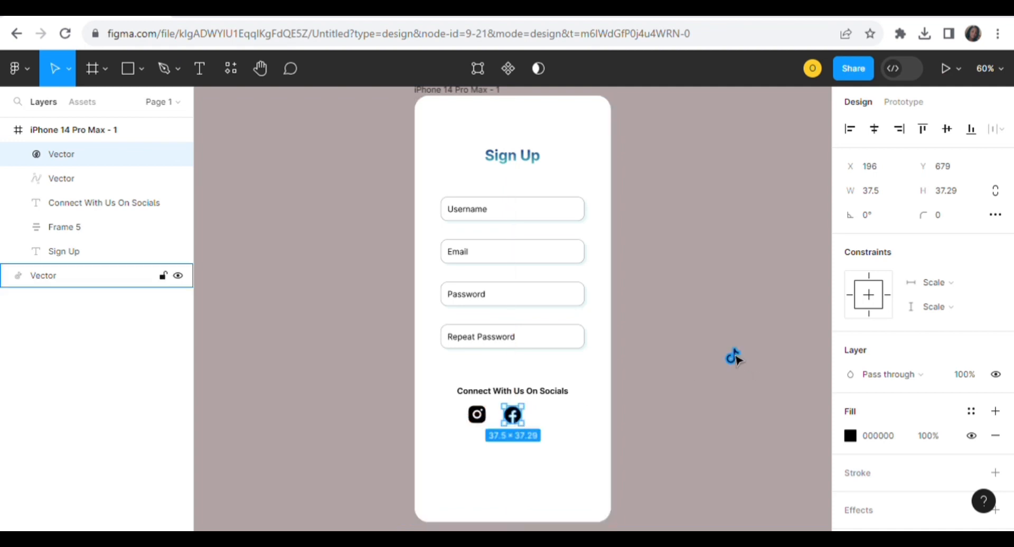
{"action": "left_click", "coordinate": [733, 355]}
{"action": "left_click_drag", "start_coordinate": [733, 355], "coordinate": [551, 421]}
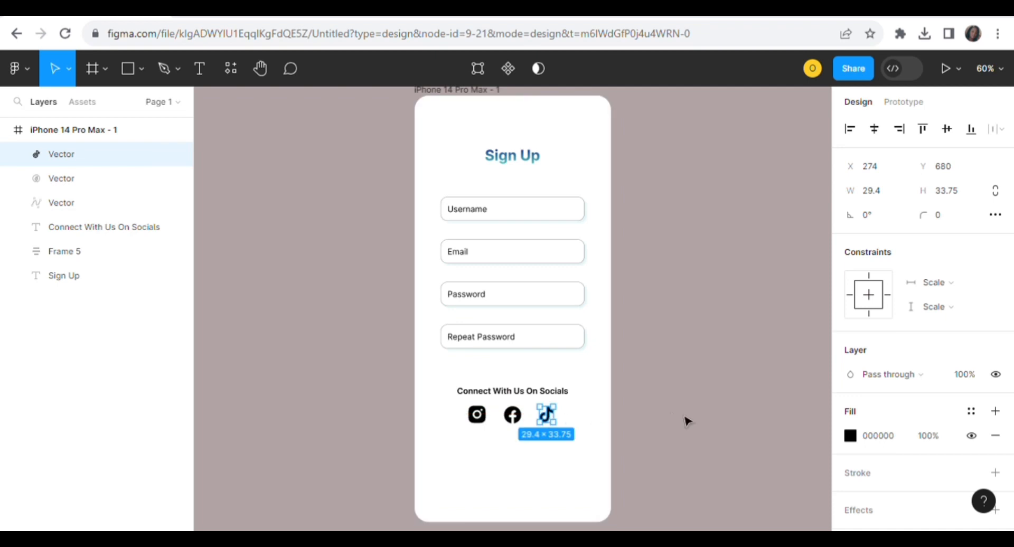
{"action": "left_click", "coordinate": [689, 421]}
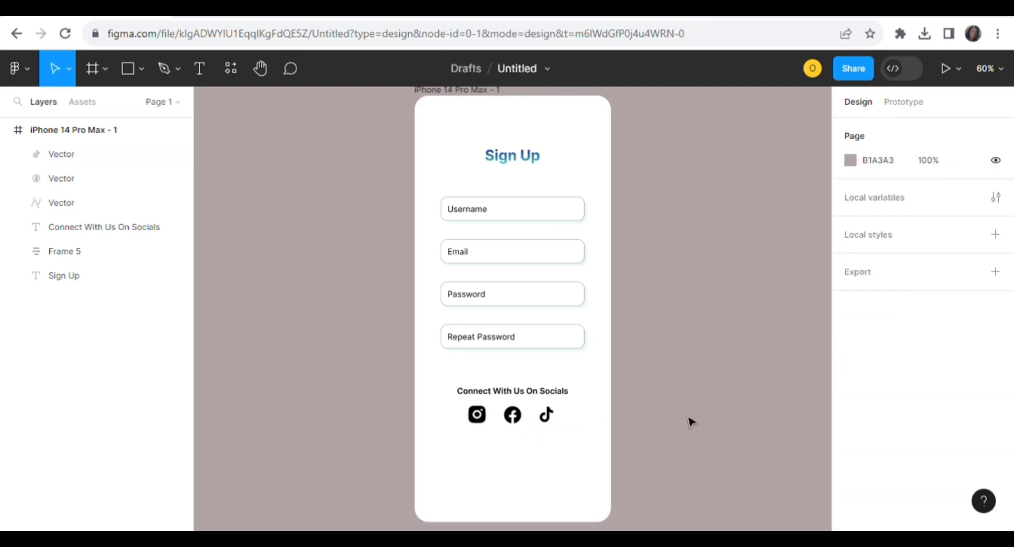
- Wrap the three social icons in a horizontal auto layout frame and widen it to about 188
{"action": "left_click", "coordinate": [549, 420]}
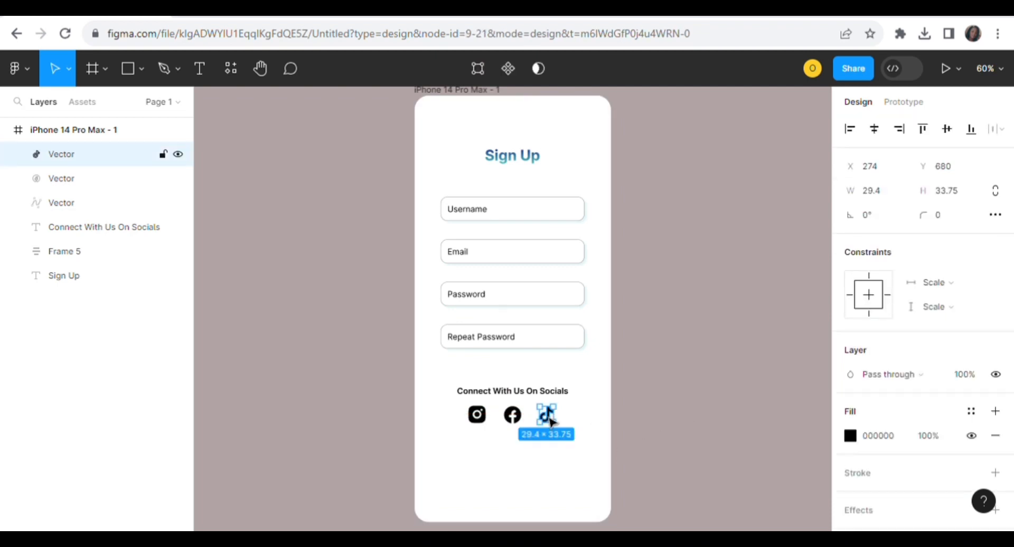
{"action": "left_click", "coordinate": [510, 417], "text": "shift"}
{"action": "left_click", "coordinate": [478, 419], "text": "shift"}
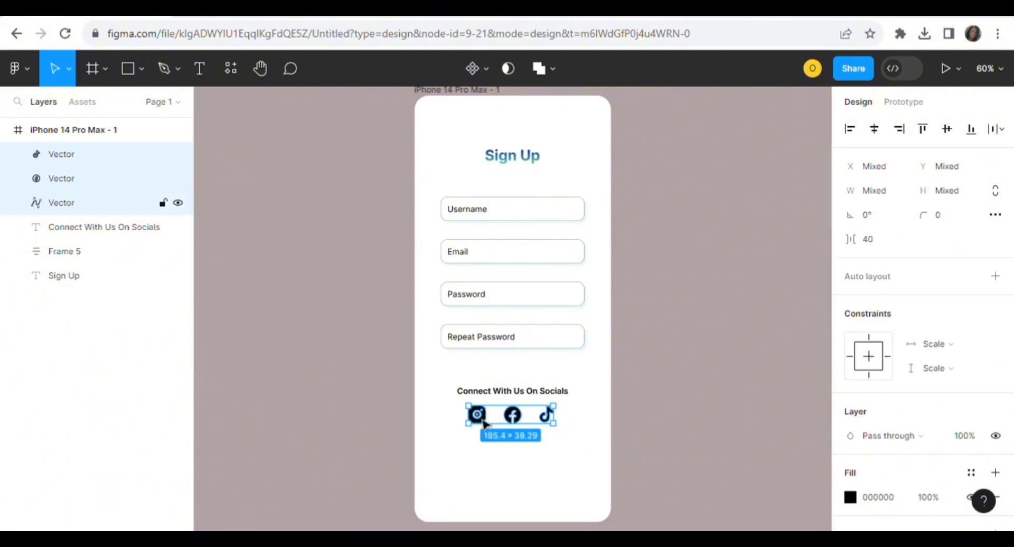
{"action": "key", "text": "shift+a"}
{"action": "left_click_drag", "start_coordinate": [566, 425], "coordinate": [565, 428]}
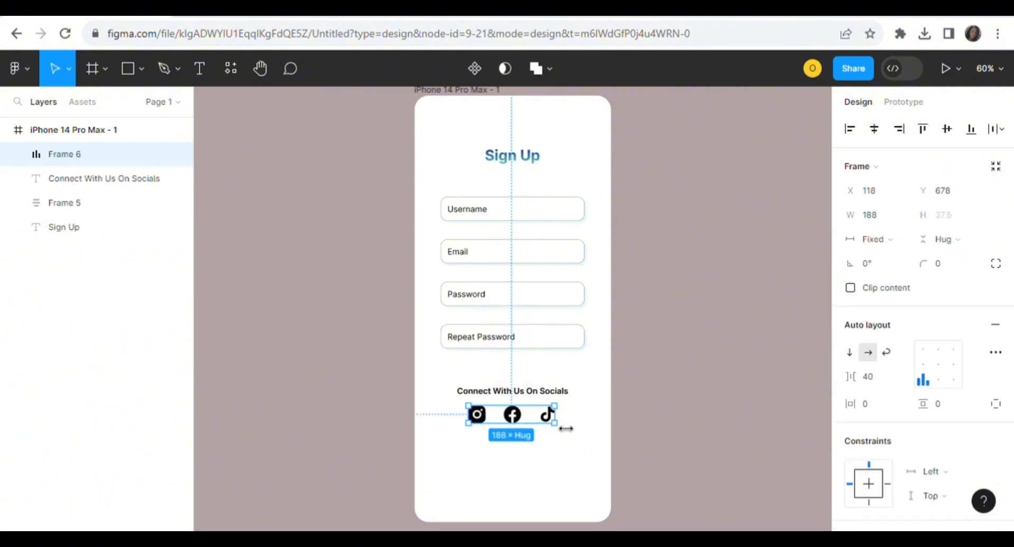
{"action": "left_click", "coordinate": [726, 441]}
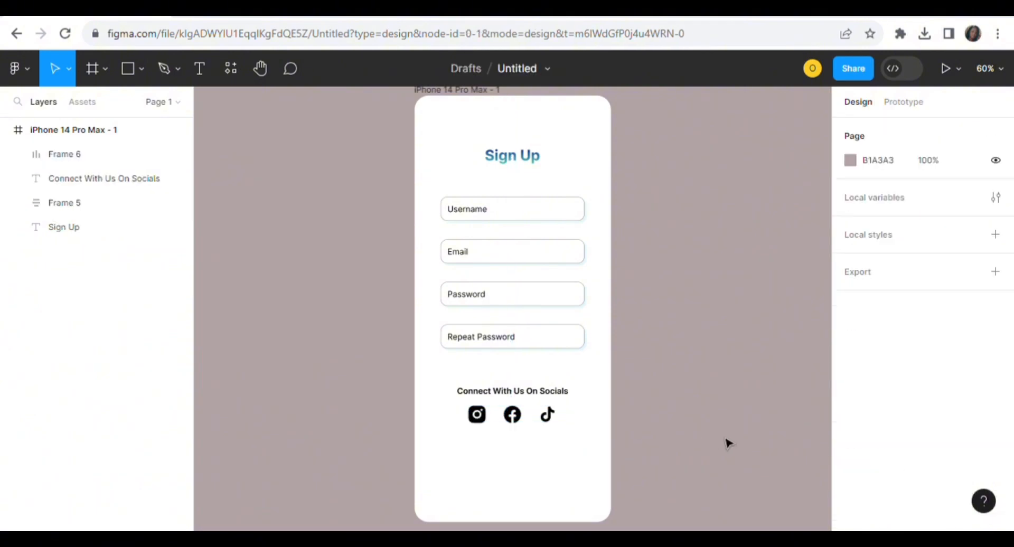
- Center the social icons row horizontally in the phone frame and move it up to Y 670, closer to its caption
{"action": "left_click", "coordinate": [536, 421]}
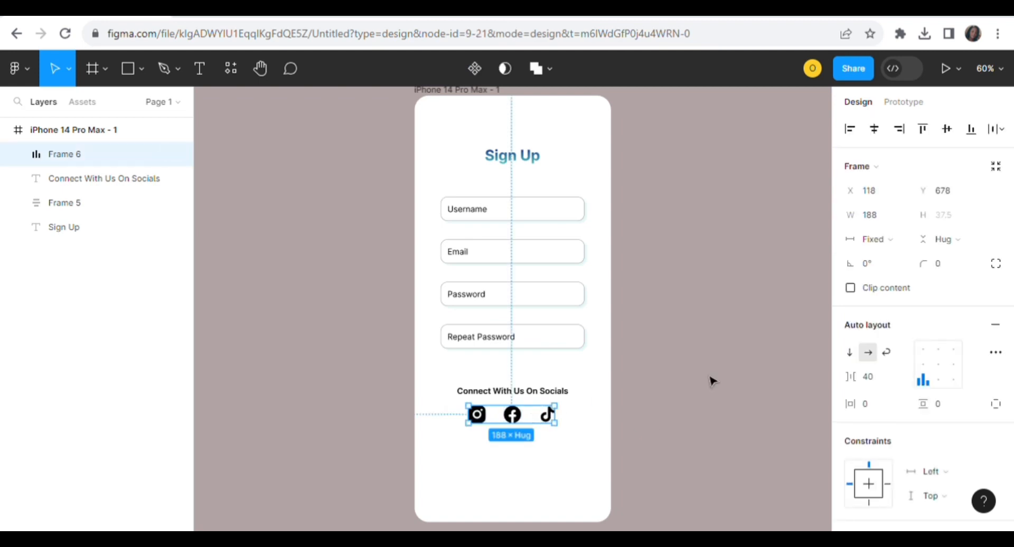
{"action": "left_click", "coordinate": [874, 129]}
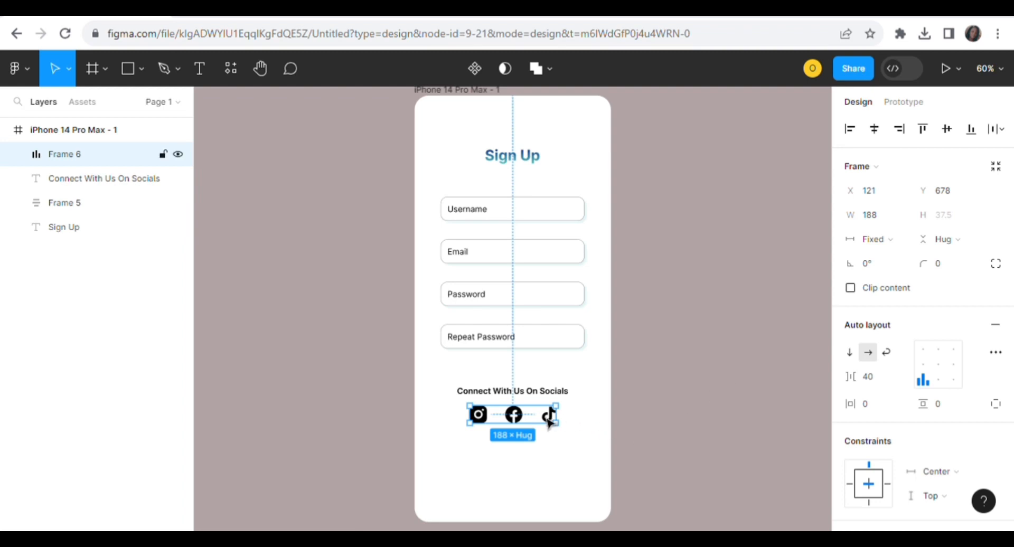
{"action": "mouse_move", "coordinate": [539, 420]}
{"action": "left_mouse_down"}
{"action": "mouse_move", "coordinate": [539, 410]}
{"action": "mouse_move", "coordinate": [514, 425]}
{"action": "mouse_move", "coordinate": [584, 418]}
{"action": "mouse_move", "coordinate": [561, 445]}
{"action": "mouse_move", "coordinate": [542, 420]}
{"action": "left_mouse_up"}
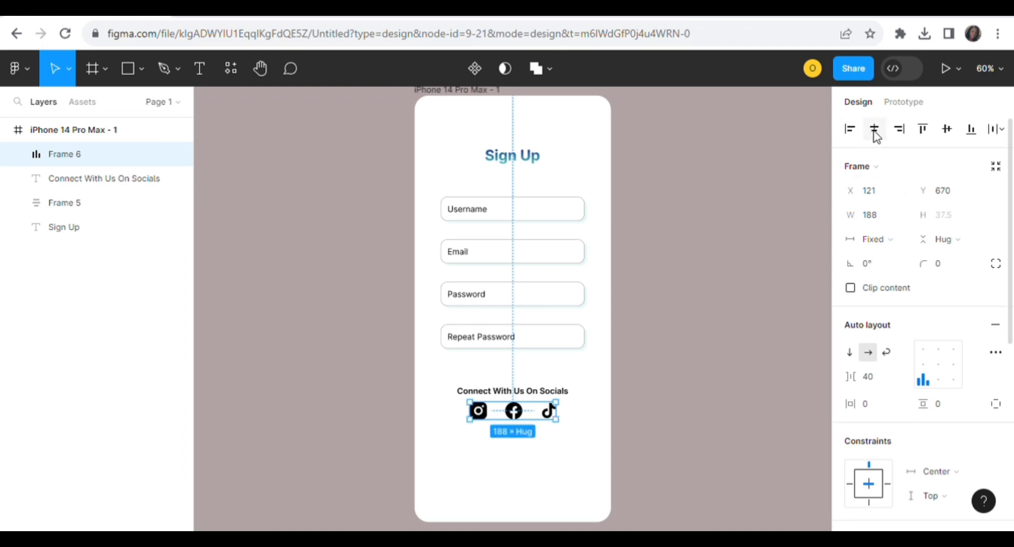
{"action": "left_click", "coordinate": [675, 398]}
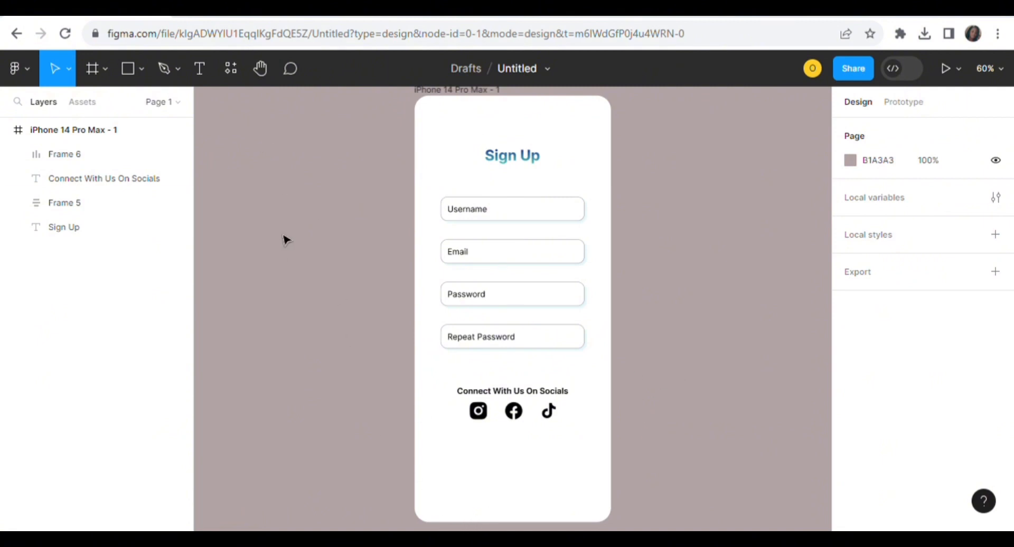
{"action": "left_click", "coordinate": [127, 69]}
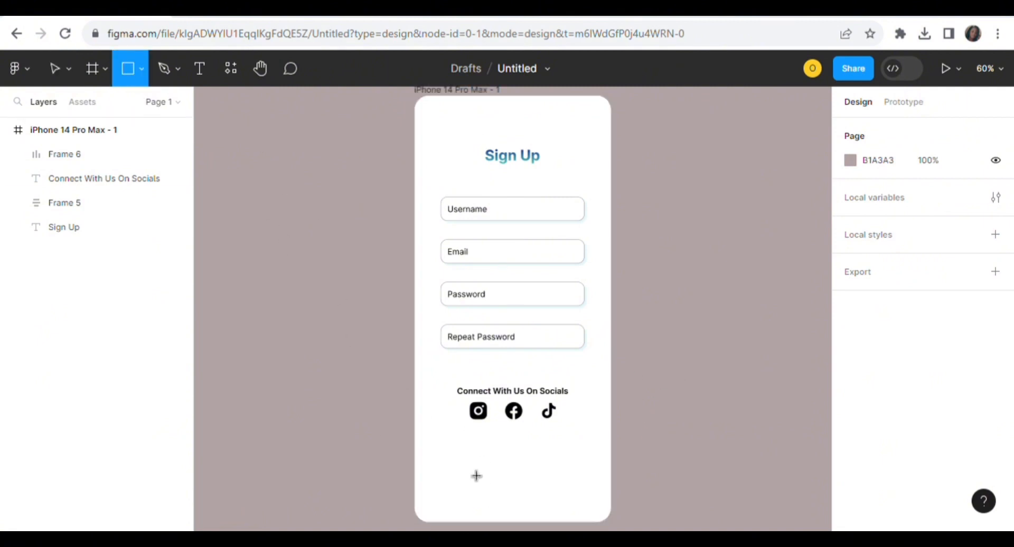
{"action": "mouse_move", "coordinate": [465, 463]}
{"action": "left_mouse_down"}
{"action": "mouse_move", "coordinate": [532, 484]}
{"action": "mouse_move", "coordinate": [570, 484]}
{"action": "left_mouse_up"}
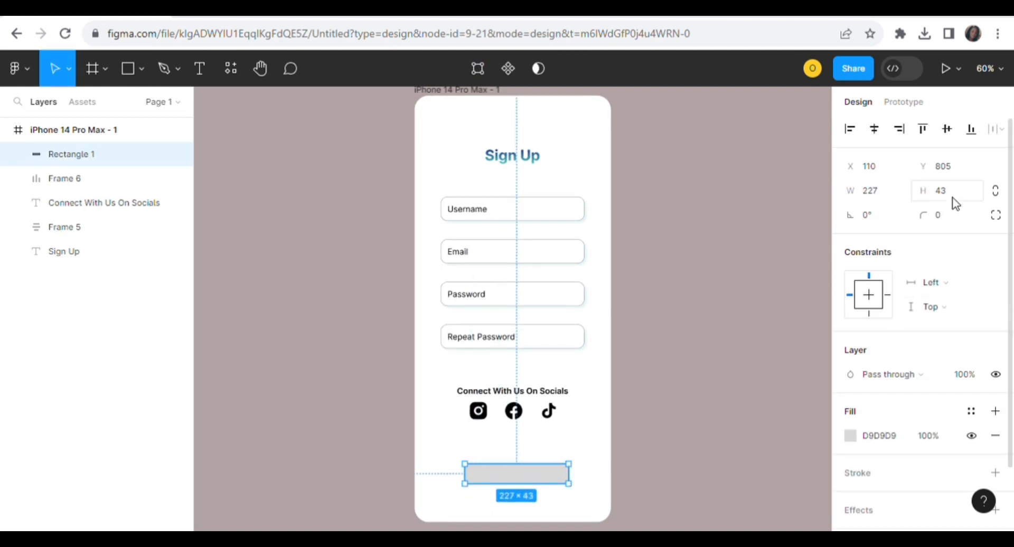
{"action": "left_click", "coordinate": [952, 217]}
{"action": "type", "text": "15"}
{"action": "key", "text": "Return"}
{"action": "left_click", "coordinate": [710, 330]}
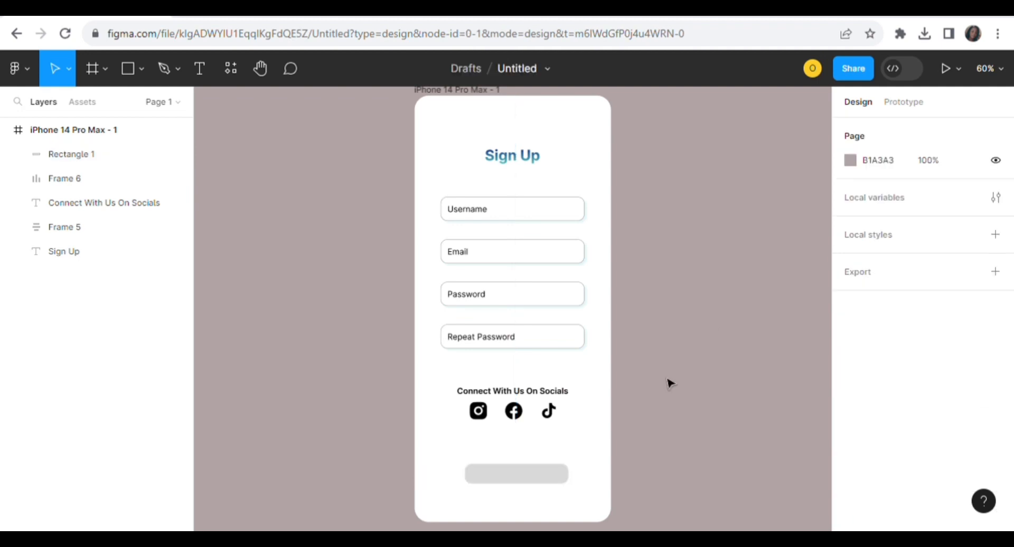
{"action": "left_click", "coordinate": [531, 476]}
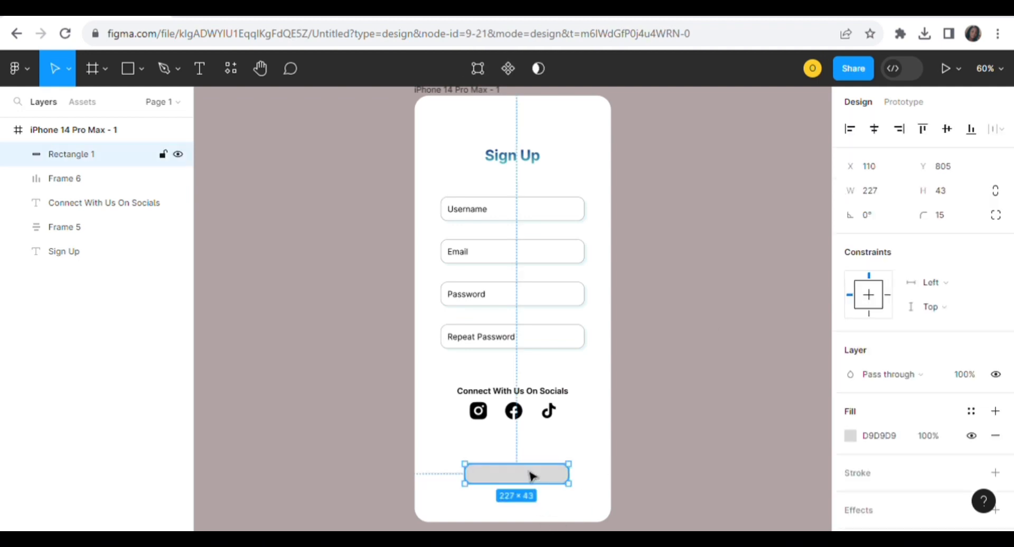
{"action": "key", "text": "Delete"}
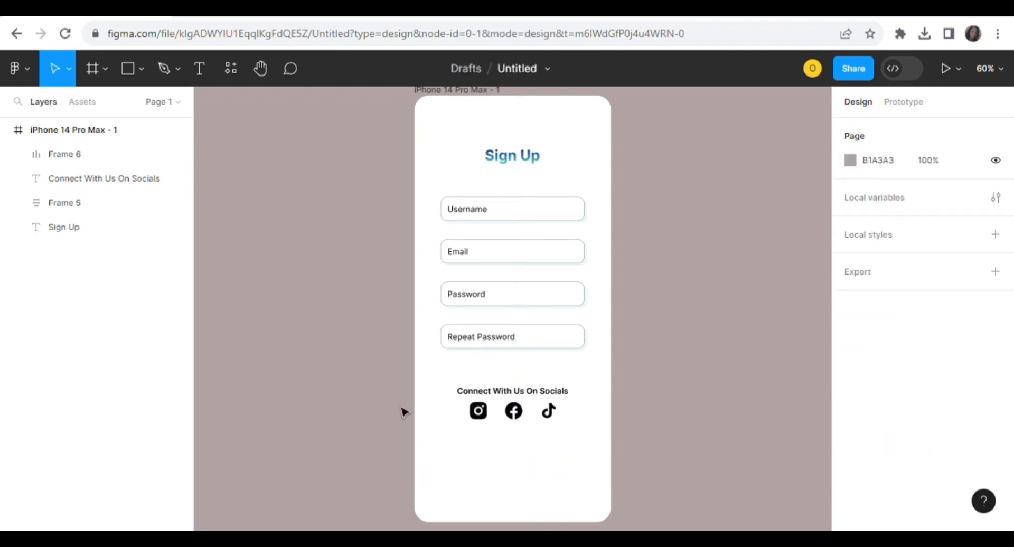
- Add a "Sign Up" text in Inter Semi Bold 18 below the social icons, near the phone frame's lower edge
{"action": "left_click", "coordinate": [199, 68]}
{"action": "left_click", "coordinate": [508, 477]}
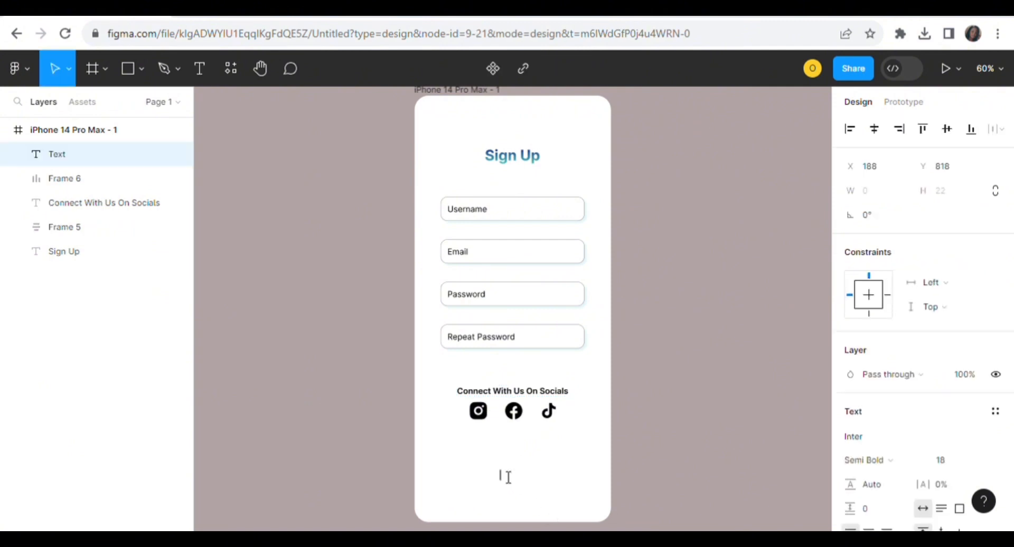
{"action": "type", "text": "Sign Up"}
{"action": "key", "text": "Escape"}
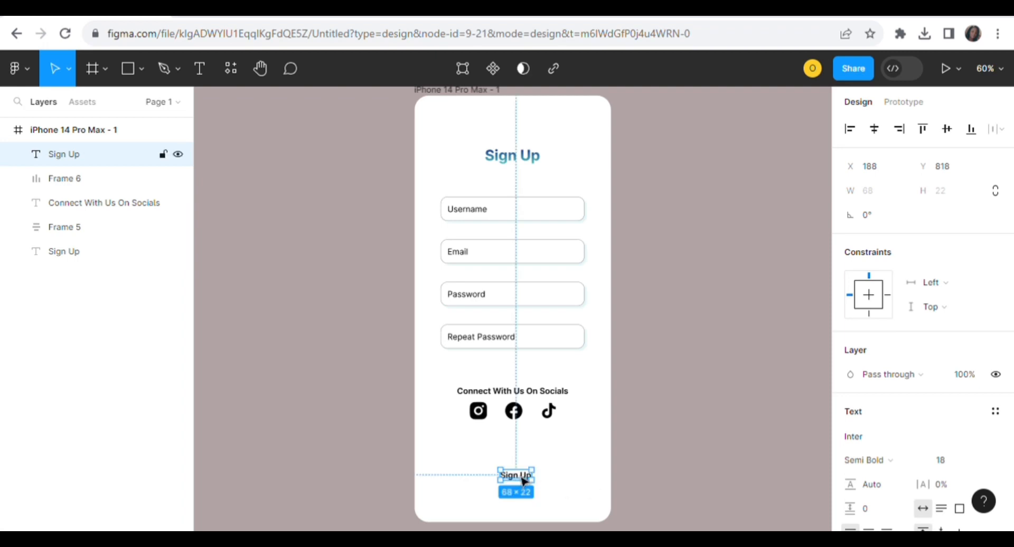
- Wrap the lower "Sign Up" text in an auto layout frame, widen it to about 210 and move it to about X 121, Y 789
{"action": "left_click_drag", "start_coordinate": [524, 478], "coordinate": [519, 476]}
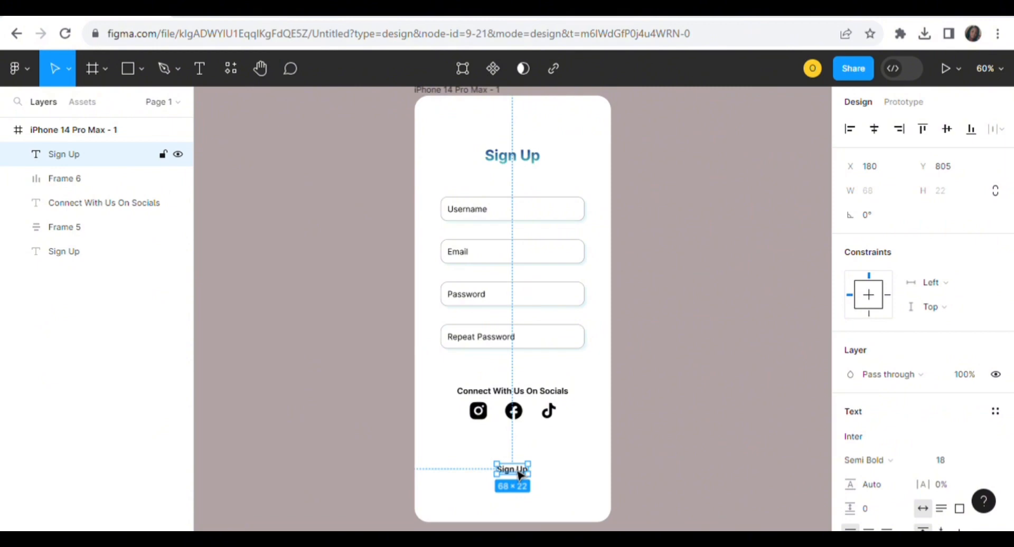
{"action": "key", "text": "shift+a"}
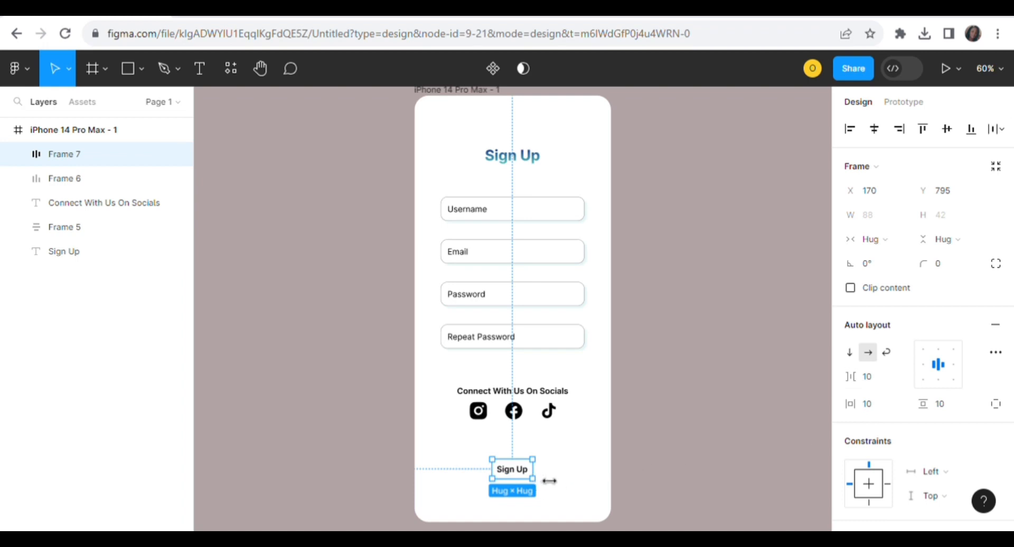
{"action": "left_click_drag", "start_coordinate": [549, 481], "coordinate": [574, 480]}
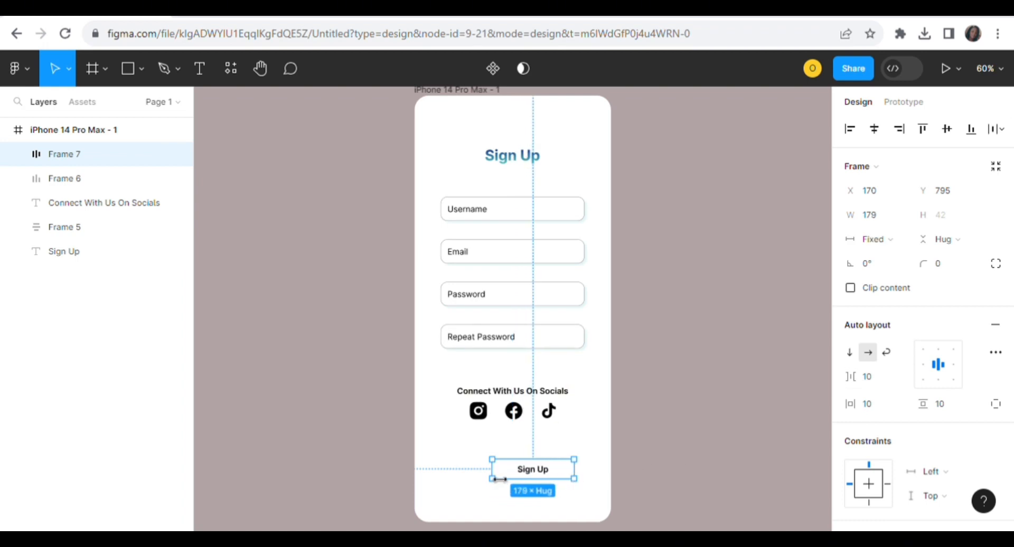
{"action": "left_click_drag", "start_coordinate": [500, 478], "coordinate": [479, 479]}
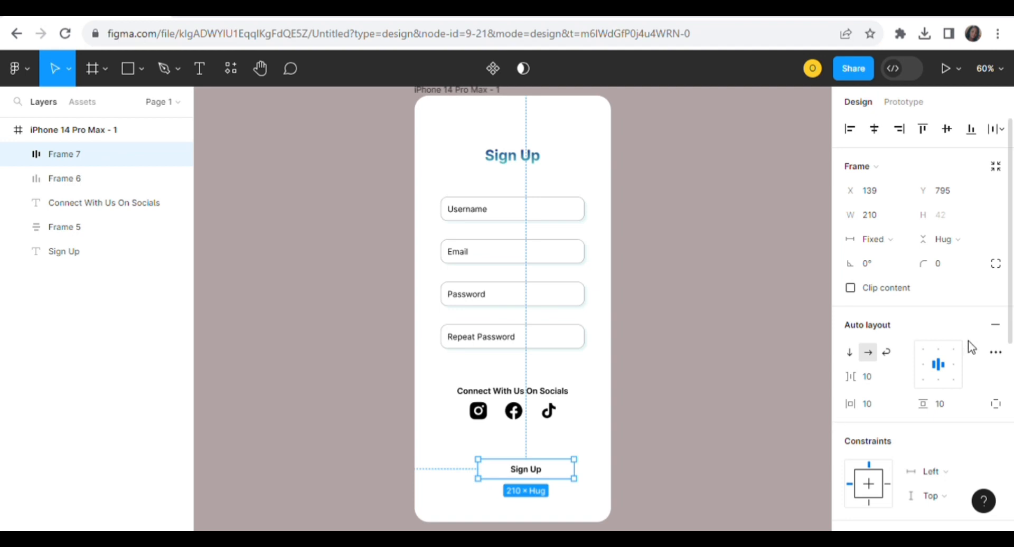
{"action": "left_click_drag", "start_coordinate": [532, 476], "coordinate": [527, 477]}
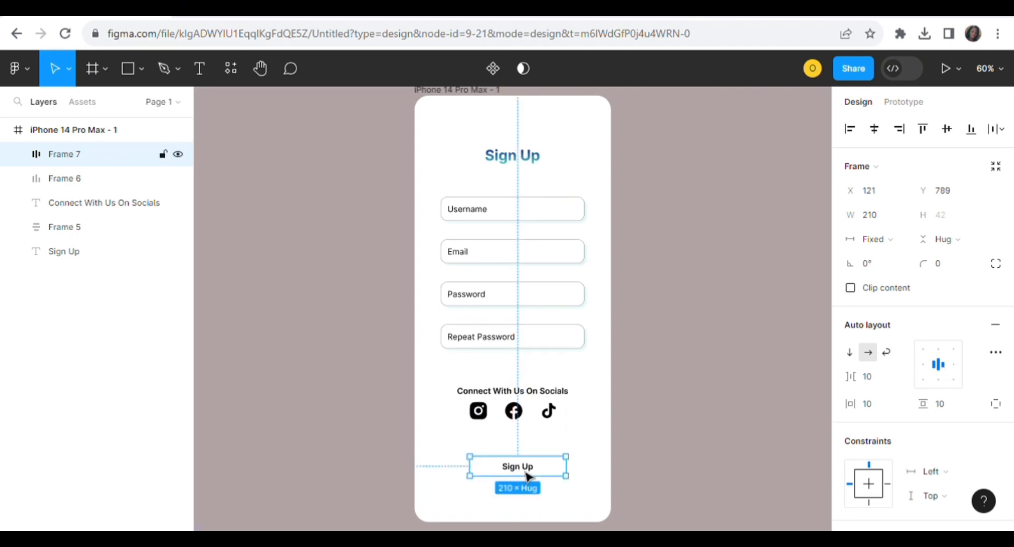
- Give the Sign Up button frame a linear gradient fill, sampling the first stop's blue (3E5F9E) from the heading
{"action": "left_click_drag", "start_coordinate": [1009, 305], "coordinate": [1010, 448]}
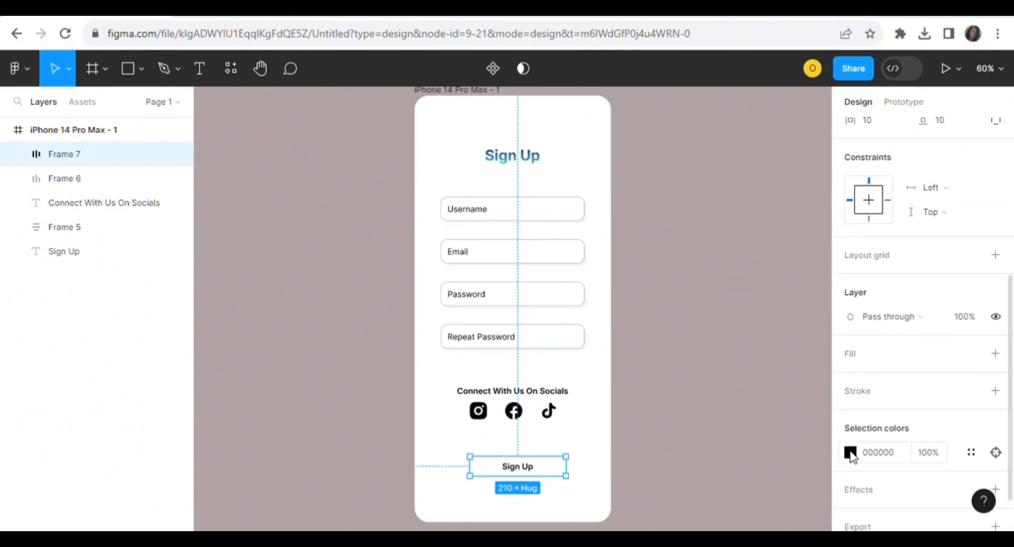
{"action": "left_click", "coordinate": [850, 359]}
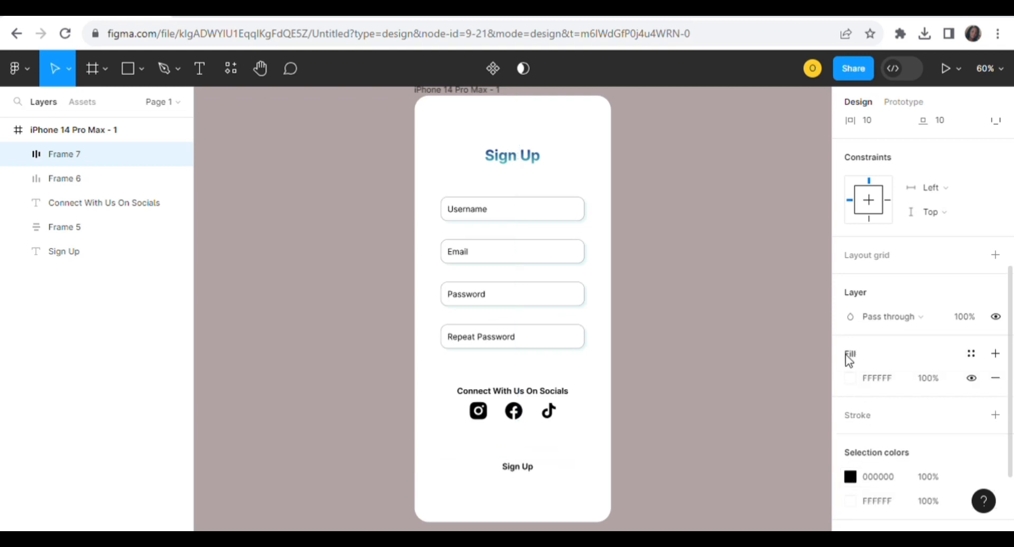
{"action": "left_click", "coordinate": [849, 378]}
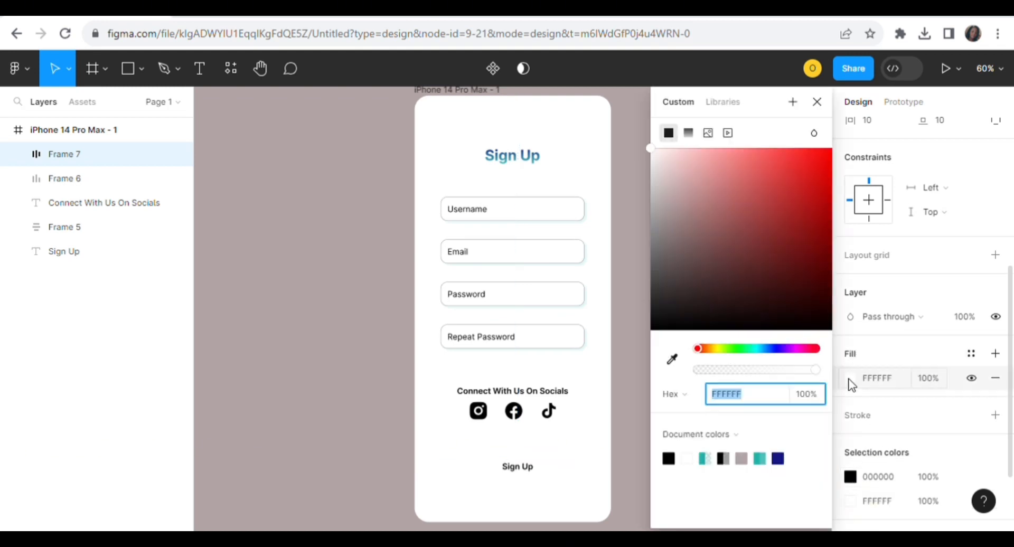
{"action": "left_click", "coordinate": [688, 134]}
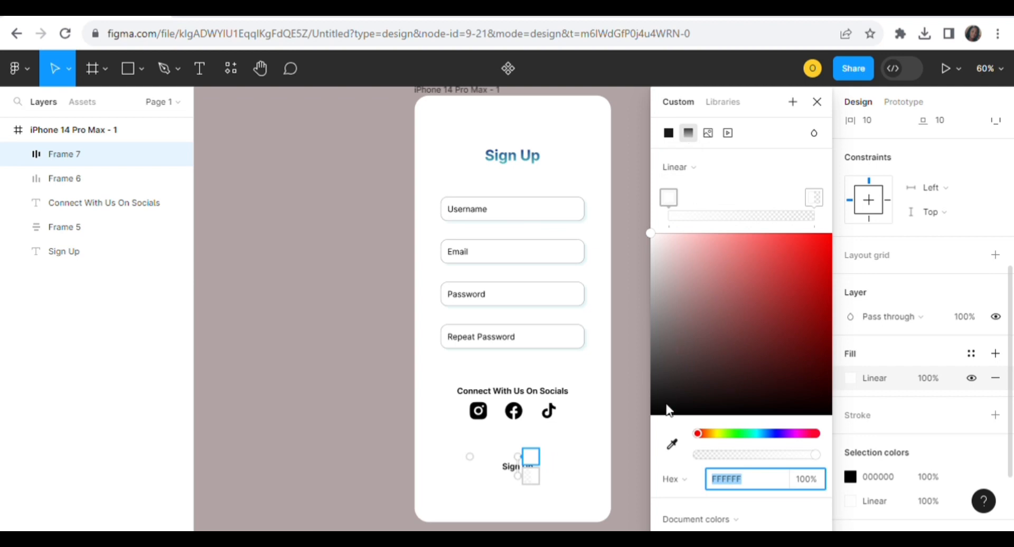
{"action": "left_click", "coordinate": [671, 444]}
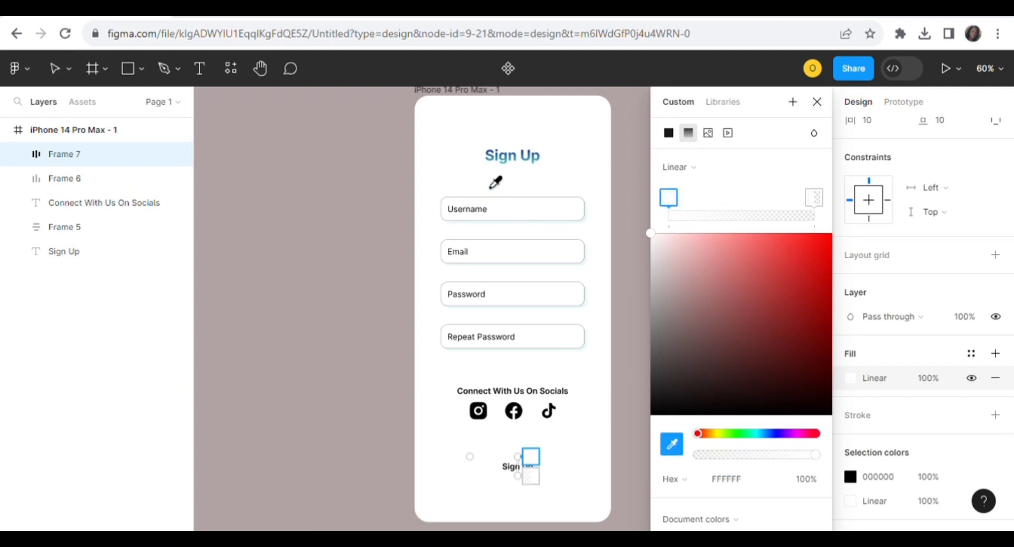
{"action": "left_click", "coordinate": [492, 160]}
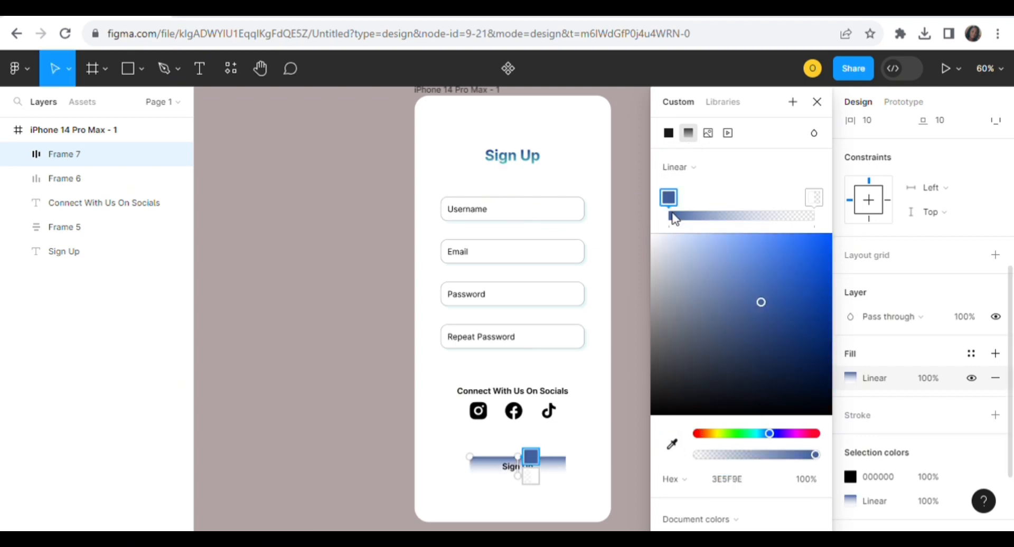
- Sample the heading's teal (47A7B3) for the end stop of the button's gradient
{"action": "left_click", "coordinate": [815, 197]}
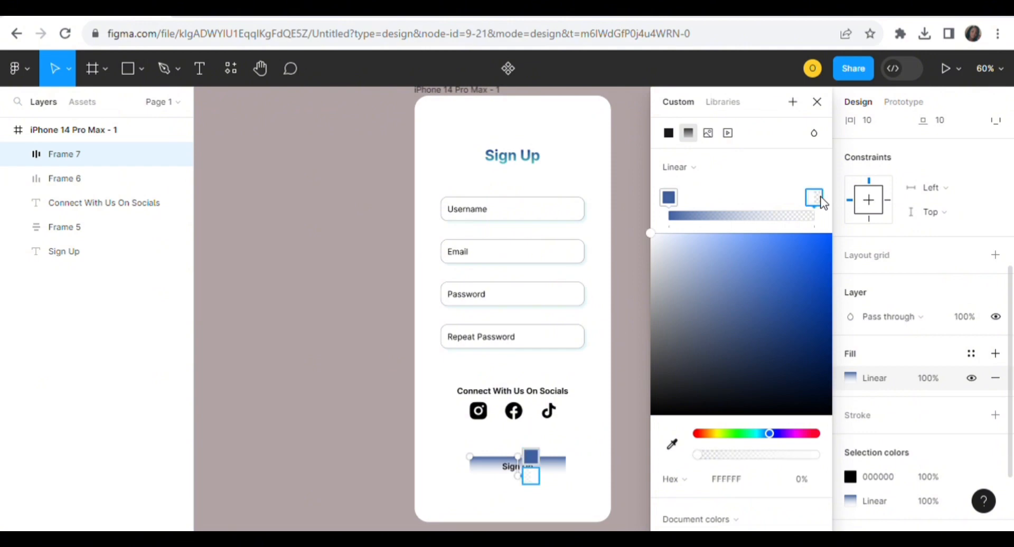
{"action": "left_click", "coordinate": [670, 447]}
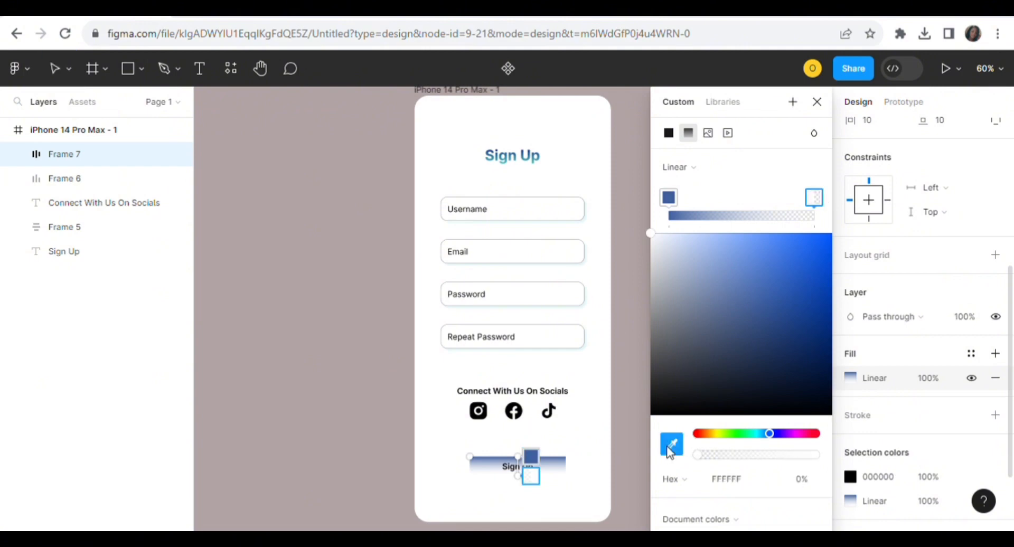
{"action": "left_click", "coordinate": [513, 170]}
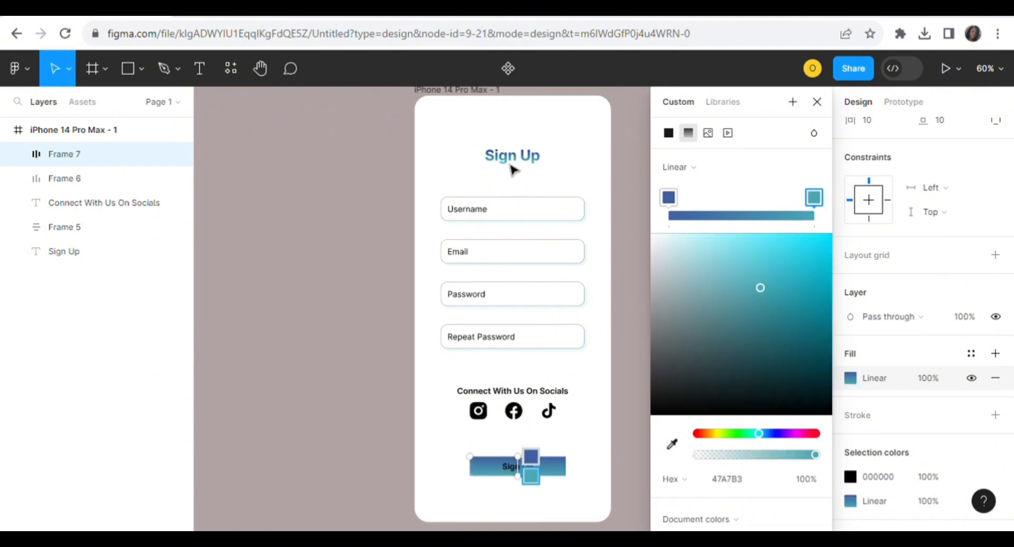
{"action": "left_click", "coordinate": [818, 103]}
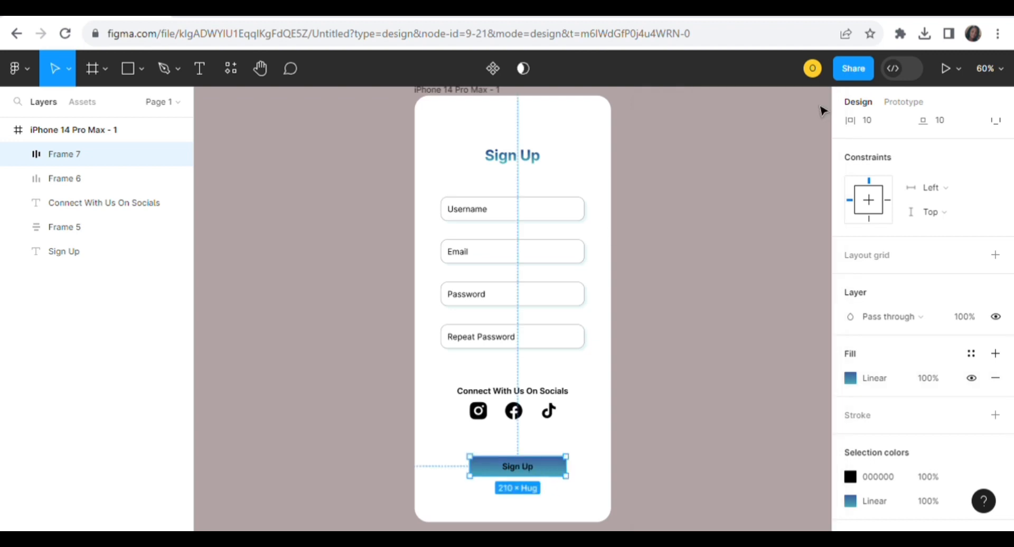
- Set the Sign Up button frame's corner radius to 15
{"action": "scroll", "coordinate": [1009, 325], "scroll_direction": "up", "scroll_amount": 5}
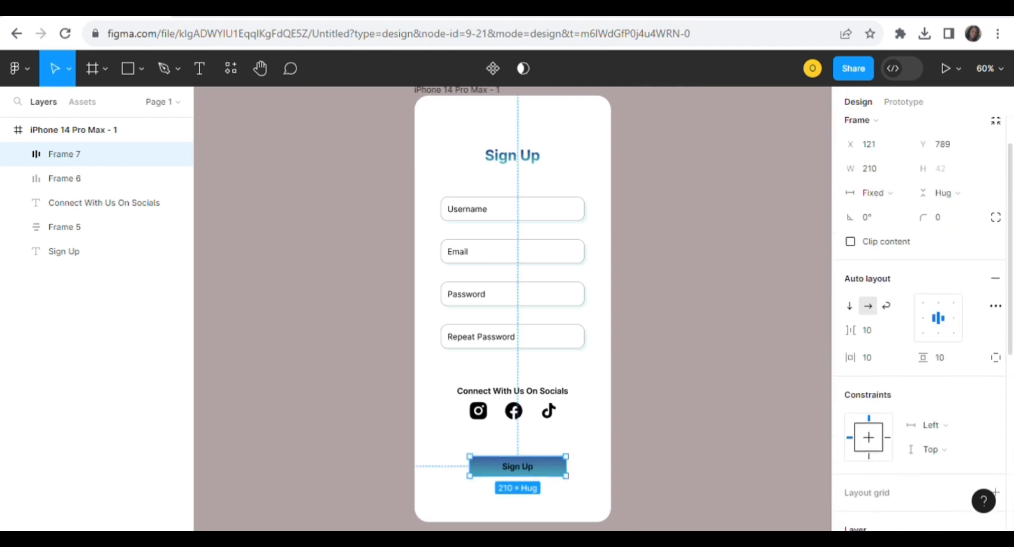
{"action": "left_click", "coordinate": [959, 220]}
{"action": "type", "text": "15"}
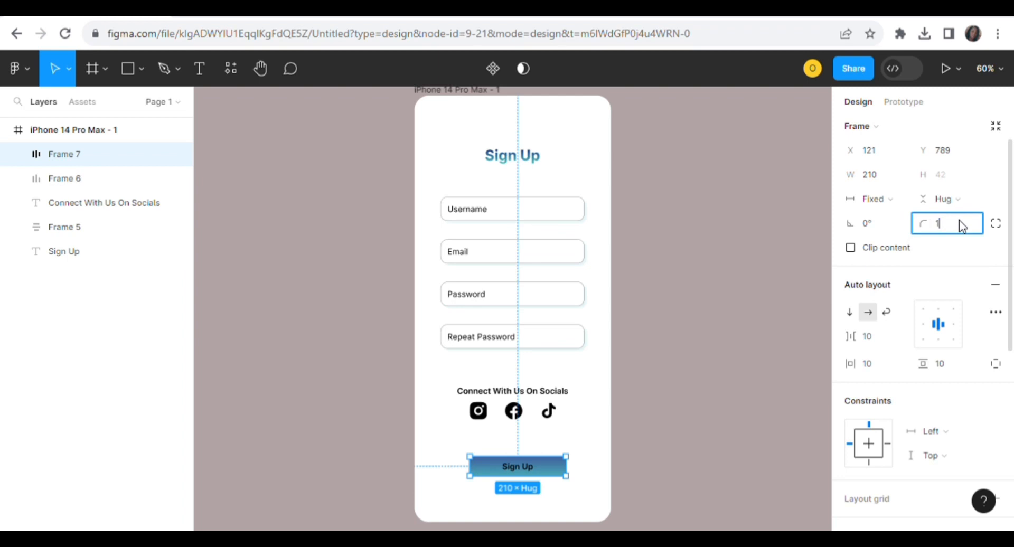
{"action": "key", "text": "Return"}
{"action": "left_click", "coordinate": [627, 484]}
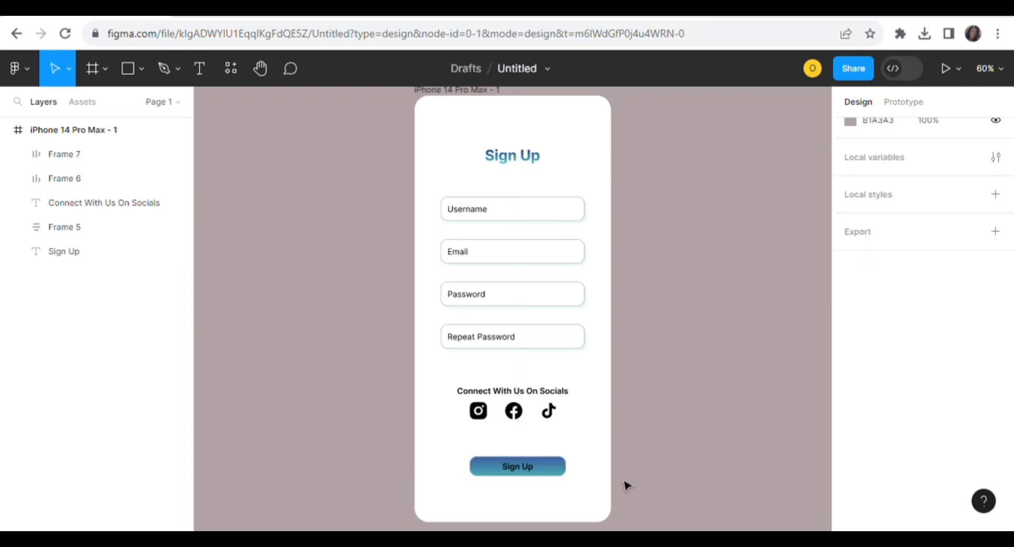
- Add a drop shadow to the Sign Up button with X 5, Y 4, blur 4 and black at 25%
{"action": "left_click", "coordinate": [554, 466]}
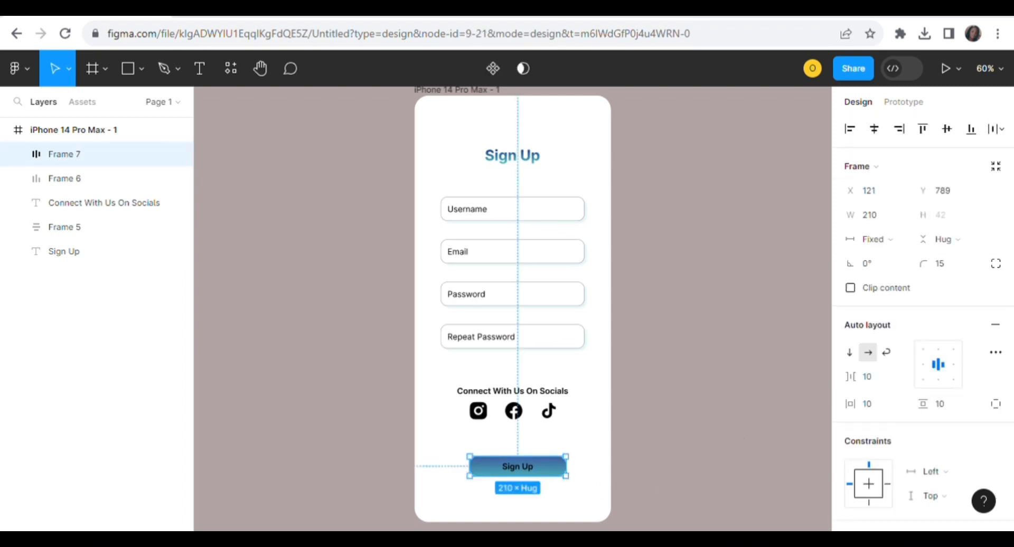
{"action": "scroll", "coordinate": [1008, 472], "scroll_direction": "down", "scroll_amount": 5}
{"action": "scroll", "coordinate": [1009, 472], "scroll_direction": "down", "scroll_amount": 3}
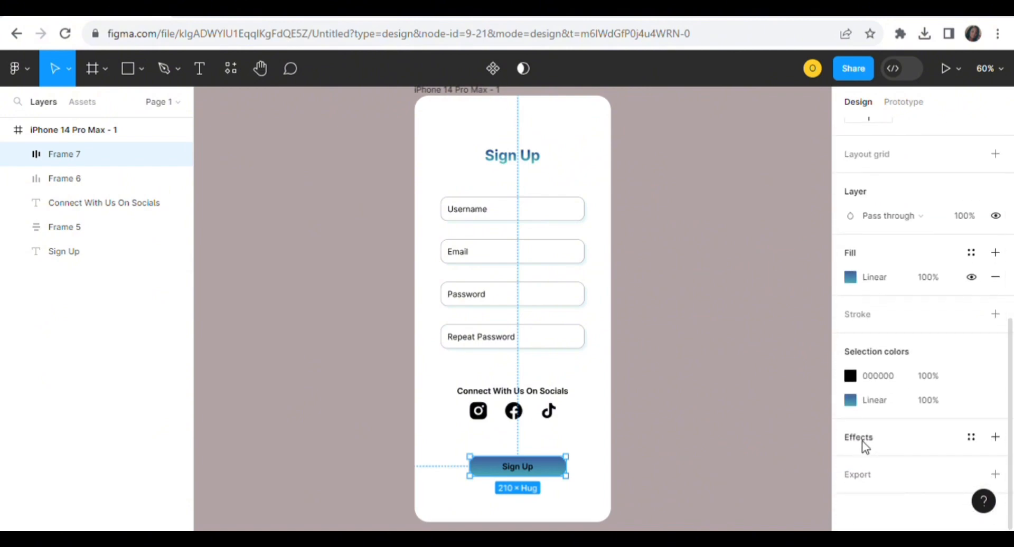
{"action": "left_click", "coordinate": [862, 440]}
{"action": "left_click", "coordinate": [850, 462]}
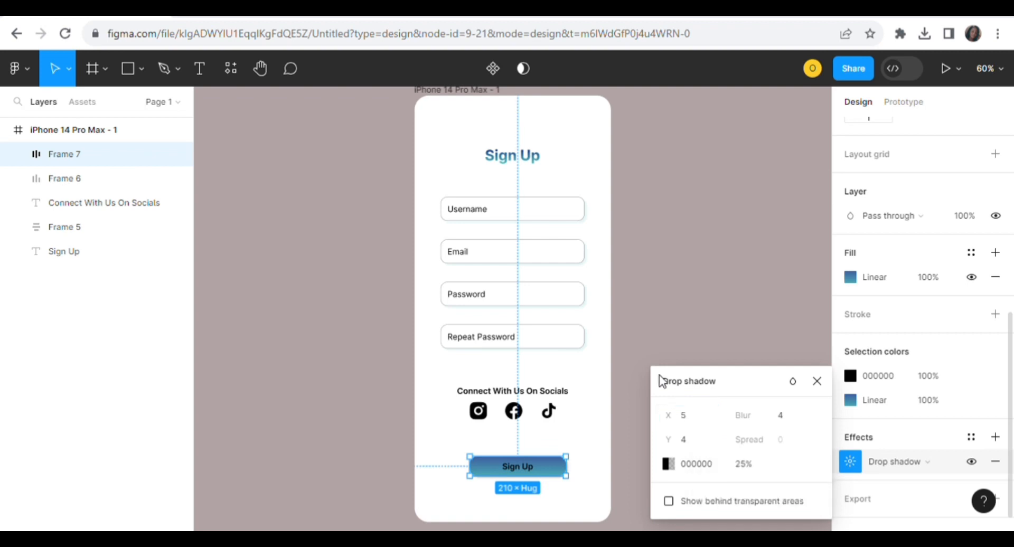
{"action": "left_click", "coordinate": [652, 349]}
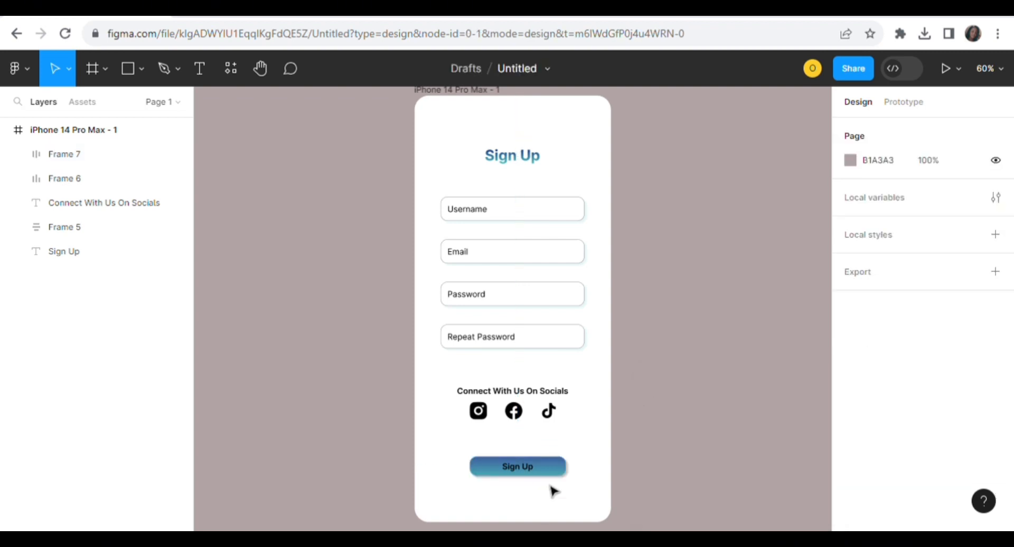
- Center the Sign Up button horizontally in the phone frame
{"action": "left_click", "coordinate": [555, 467]}
{"action": "left_click", "coordinate": [875, 132]}
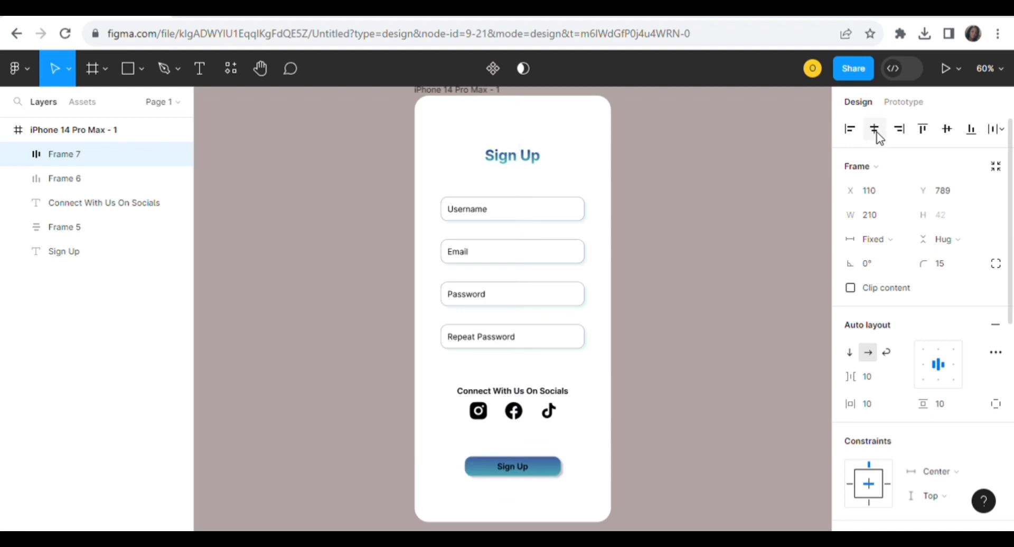
{"action": "left_click", "coordinate": [747, 318]}
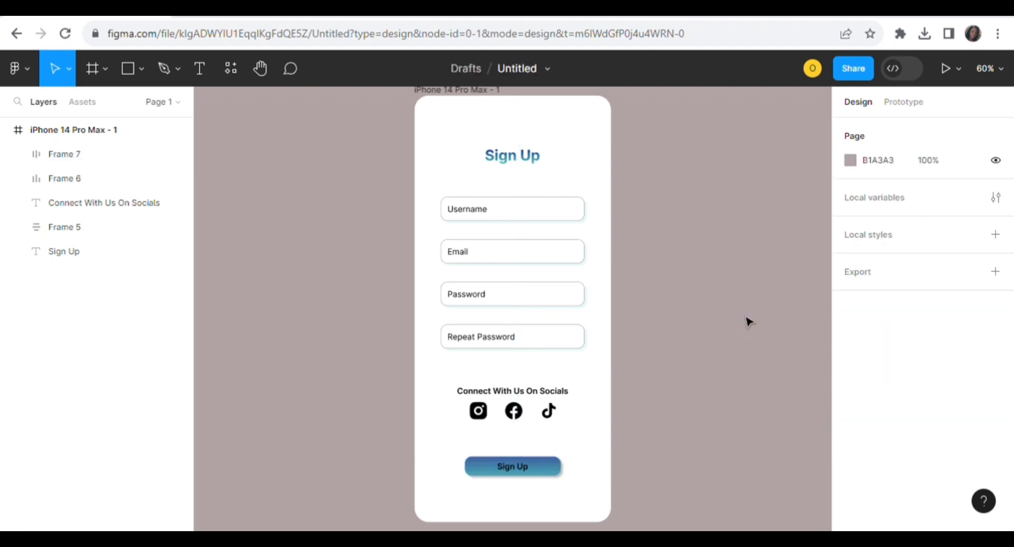